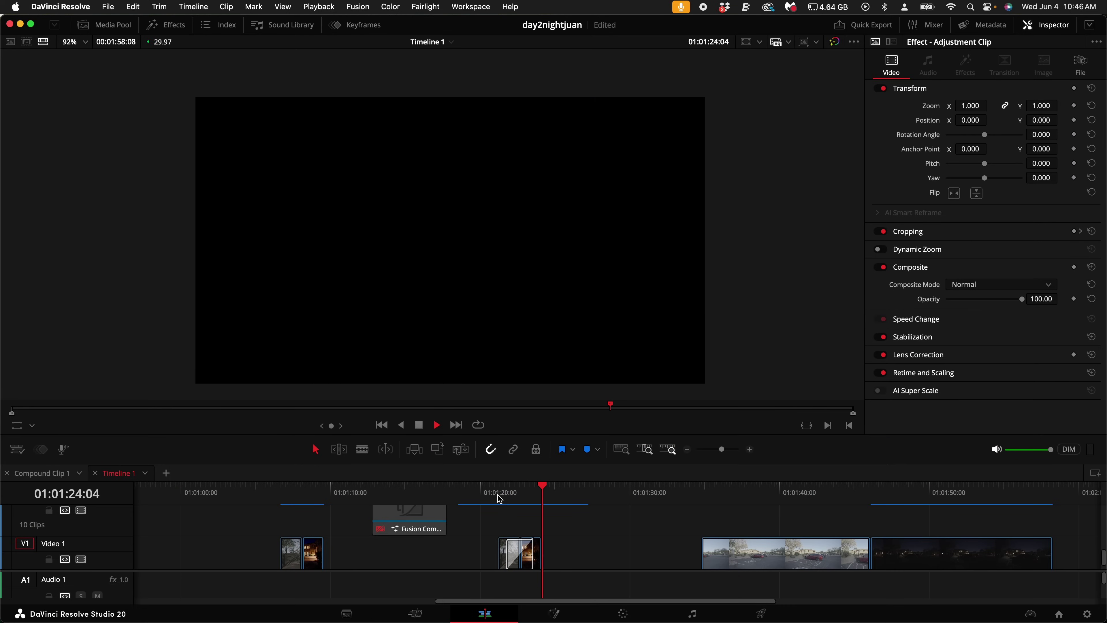
Play back the finished day-to-night transition and scrub through the C6861.MP4 day clip and C6864.MP4 night clip
{"action": "left_click", "coordinate": [499, 499]}
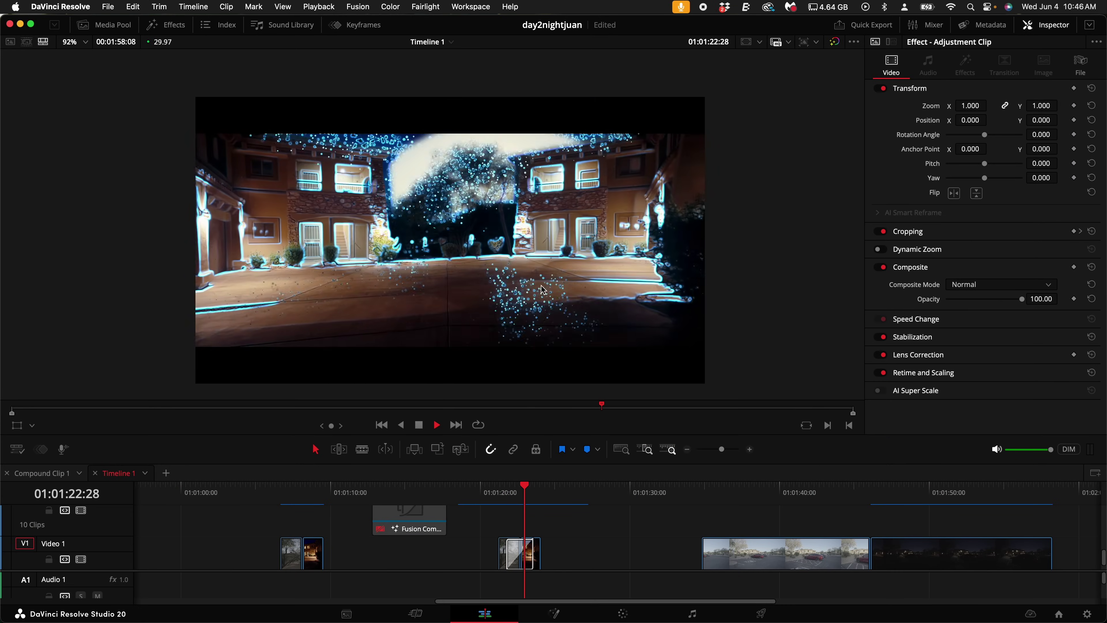
{"action": "key", "text": "space"}
{"action": "scroll", "coordinate": [573, 541], "scroll_direction": "right", "scroll_amount": 6}
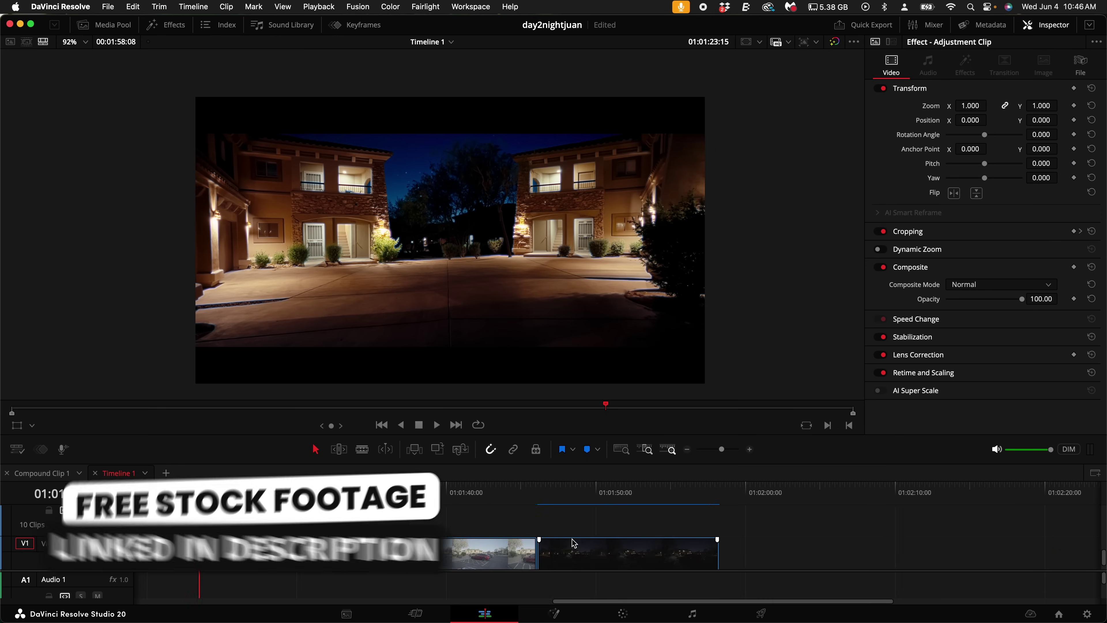
{"action": "key", "text": "super+equal"}
{"action": "scroll", "coordinate": [680, 539], "scroll_direction": "right", "scroll_amount": 2}
{"action": "scroll", "coordinate": [678, 539], "scroll_direction": "right", "scroll_amount": 10}
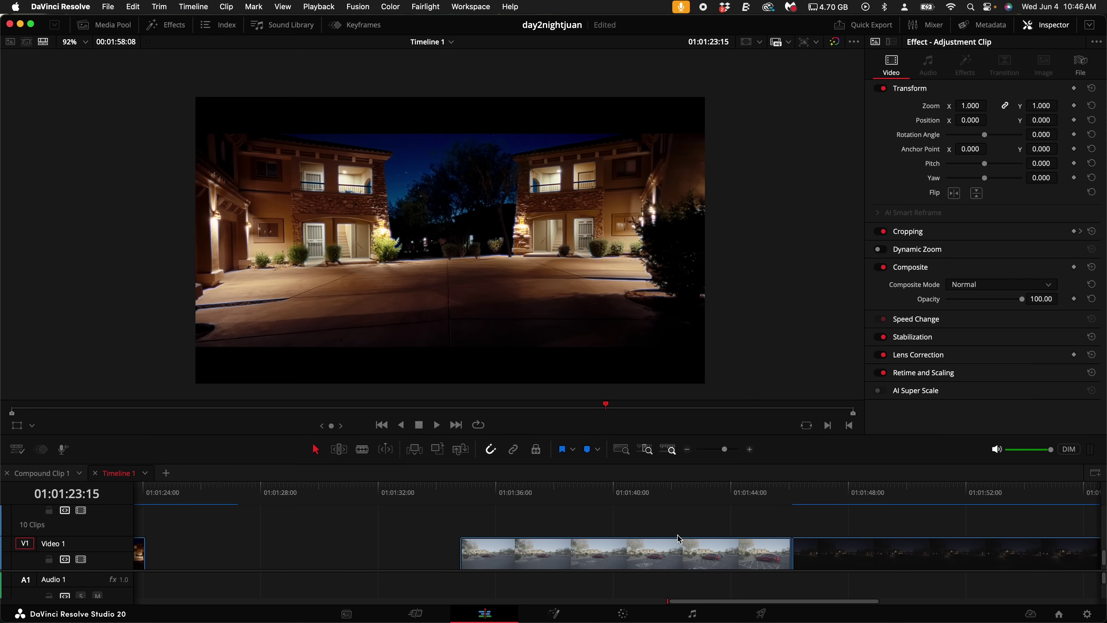
{"action": "scroll", "coordinate": [679, 539], "scroll_direction": "right", "scroll_amount": 8}
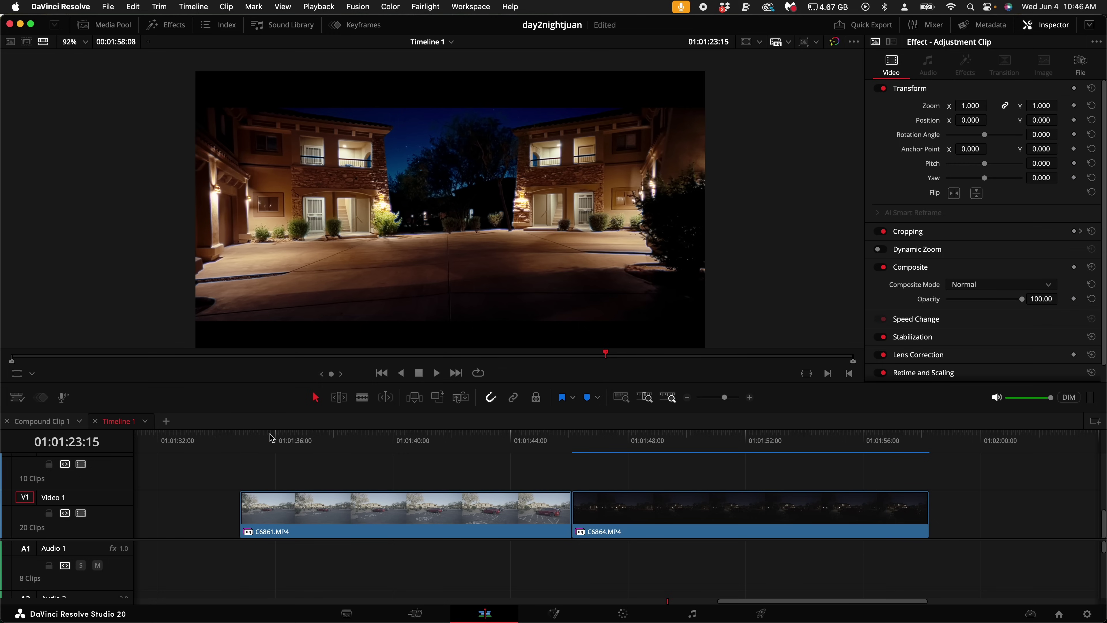
{"action": "left_click_drag", "start_coordinate": [265, 441], "coordinate": [850, 443]}
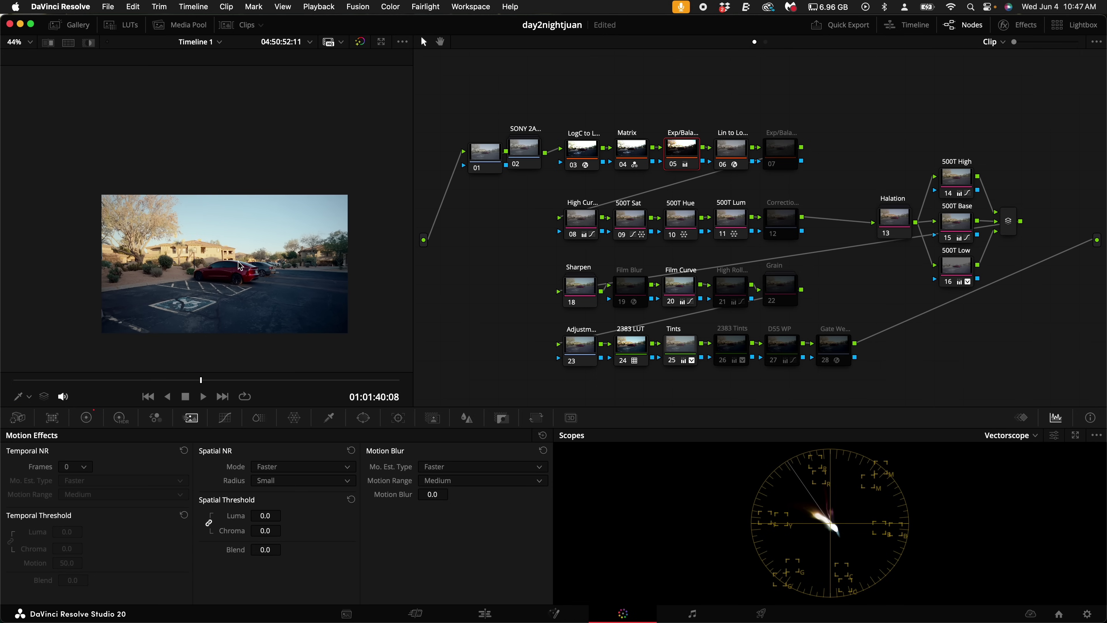
Review the C6861.MP4 day clip's color grading nodes and expand its Stabilization settings
{"action": "scroll", "coordinate": [211, 223], "scroll_direction": "up", "scroll_amount": 2}
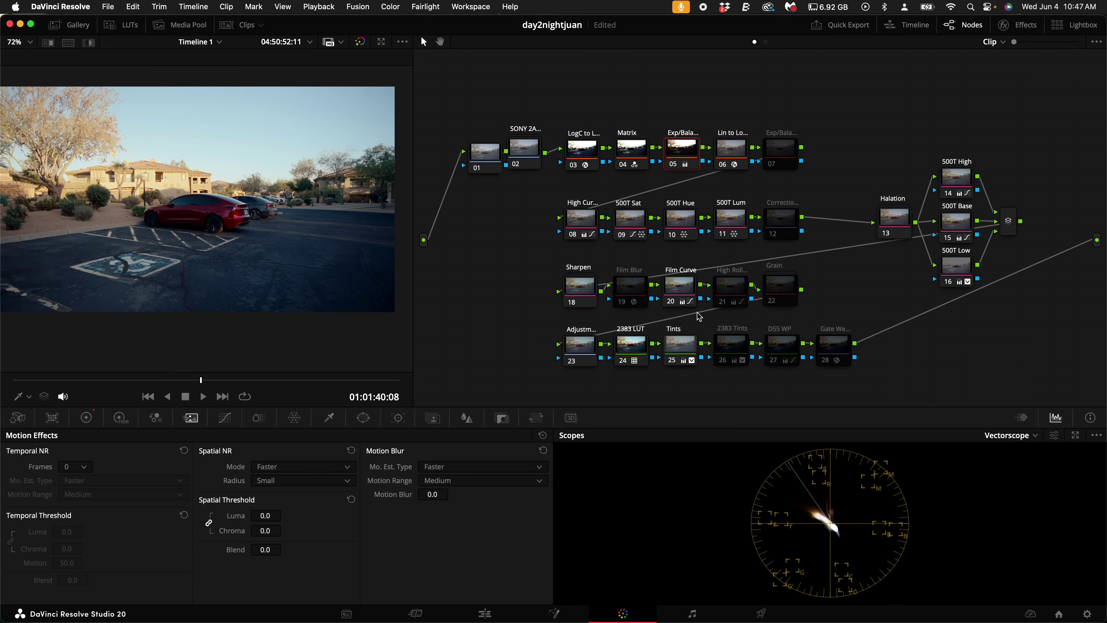
{"action": "left_click", "coordinate": [486, 613]}
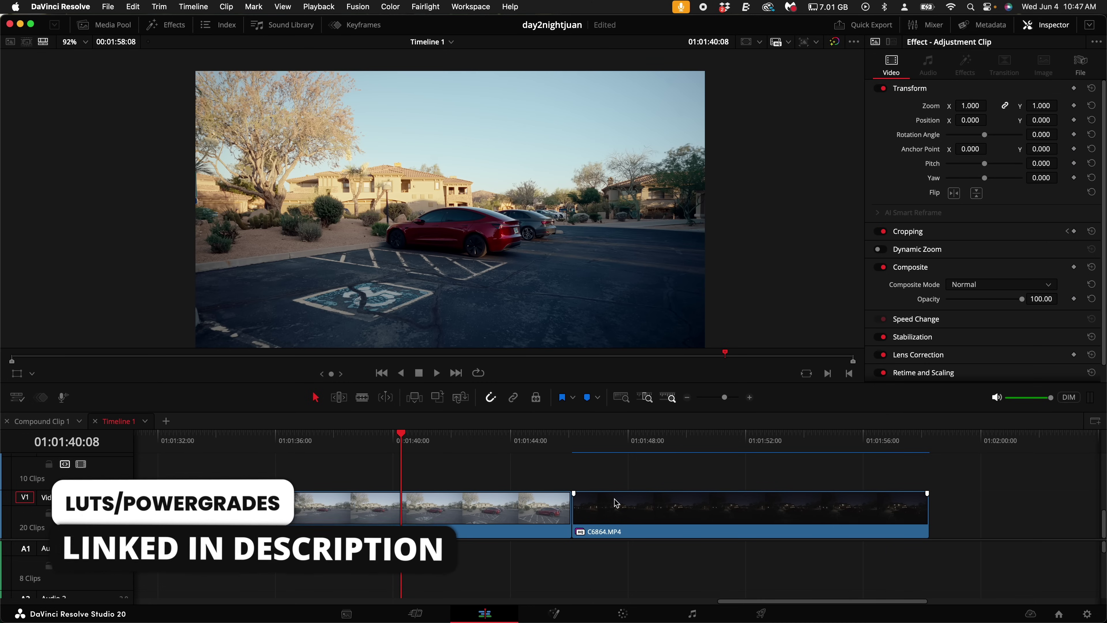
{"action": "left_click", "coordinate": [304, 436]}
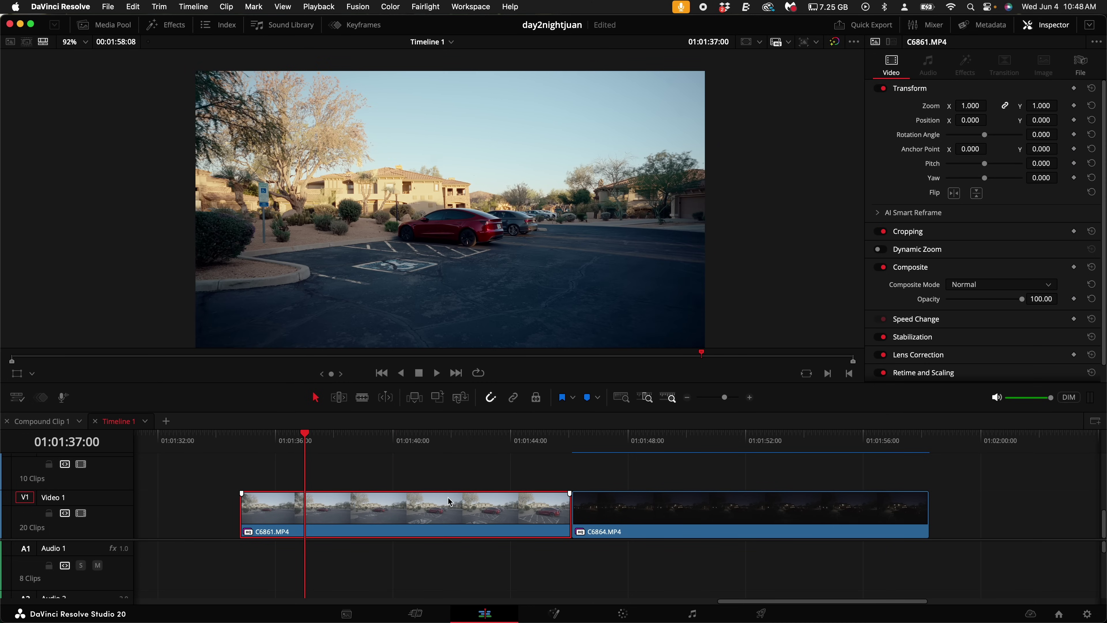
{"action": "scroll", "coordinate": [899, 312], "scroll_direction": "down", "scroll_amount": 1}
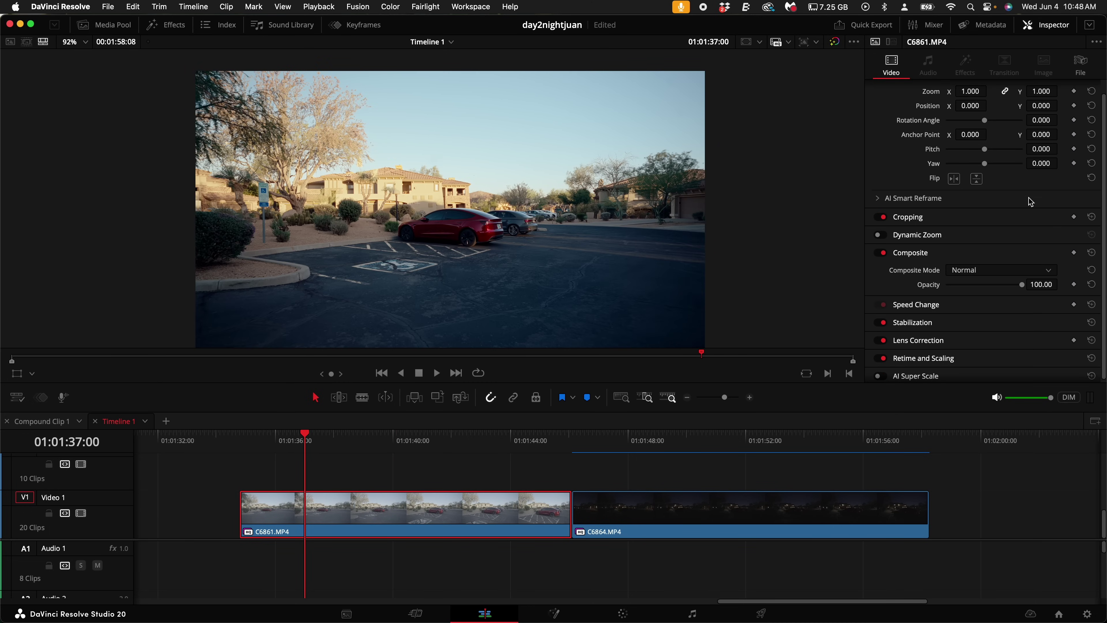
{"action": "left_click", "coordinate": [928, 319]}
{"action": "scroll", "coordinate": [937, 316], "scroll_direction": "down", "scroll_amount": 5}
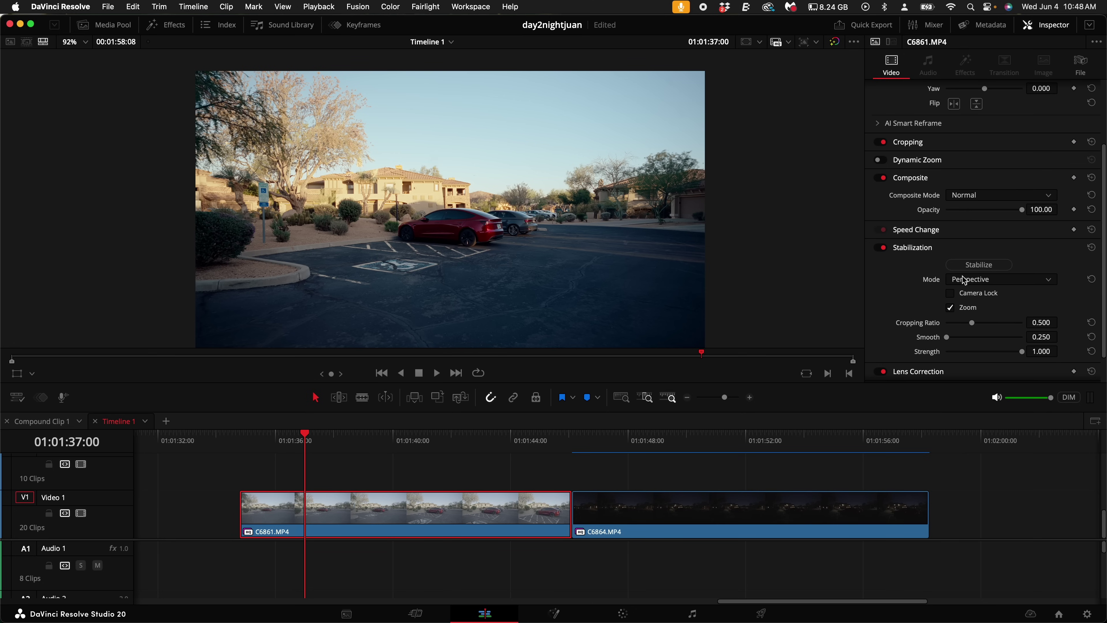
Bring the C6861.MP4 clip into Fusion and add a Tracker node after MediaIn1
{"action": "left_click_drag", "start_coordinate": [310, 442], "coordinate": [349, 436]}
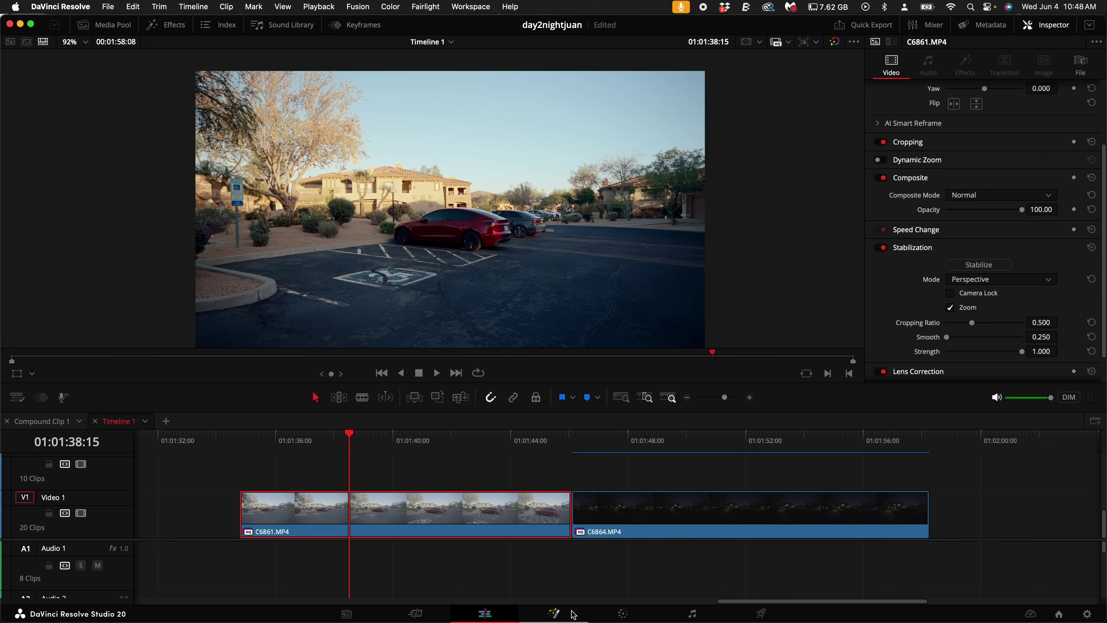
{"action": "key", "text": "shift+5"}
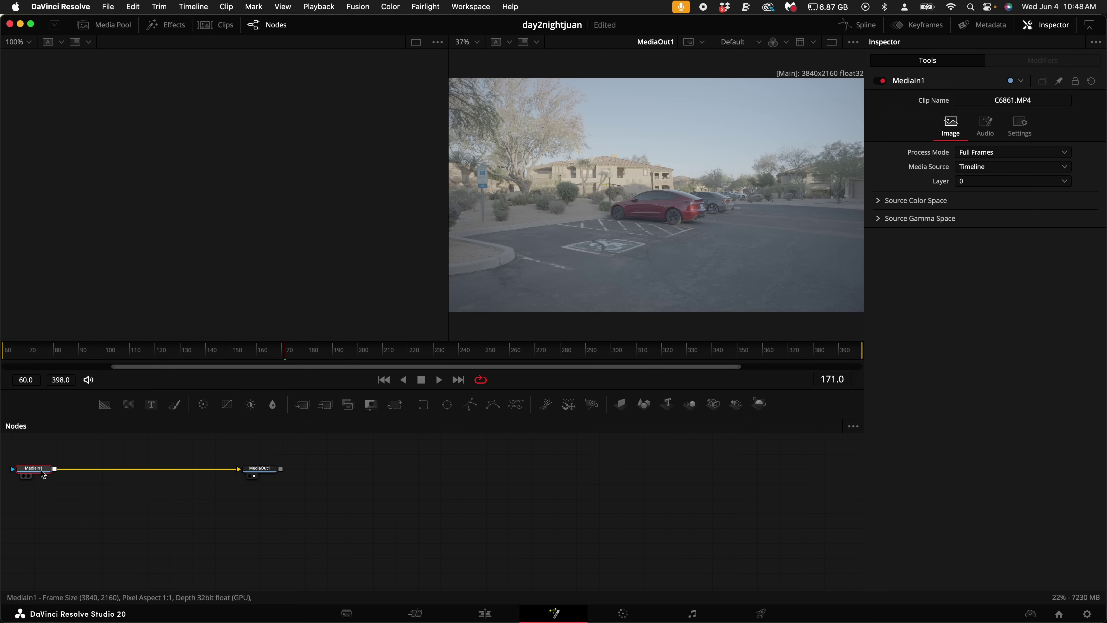
{"action": "key", "text": "shift+space"}
{"action": "type", "text": "track"}
{"action": "key", "text": "Return"}
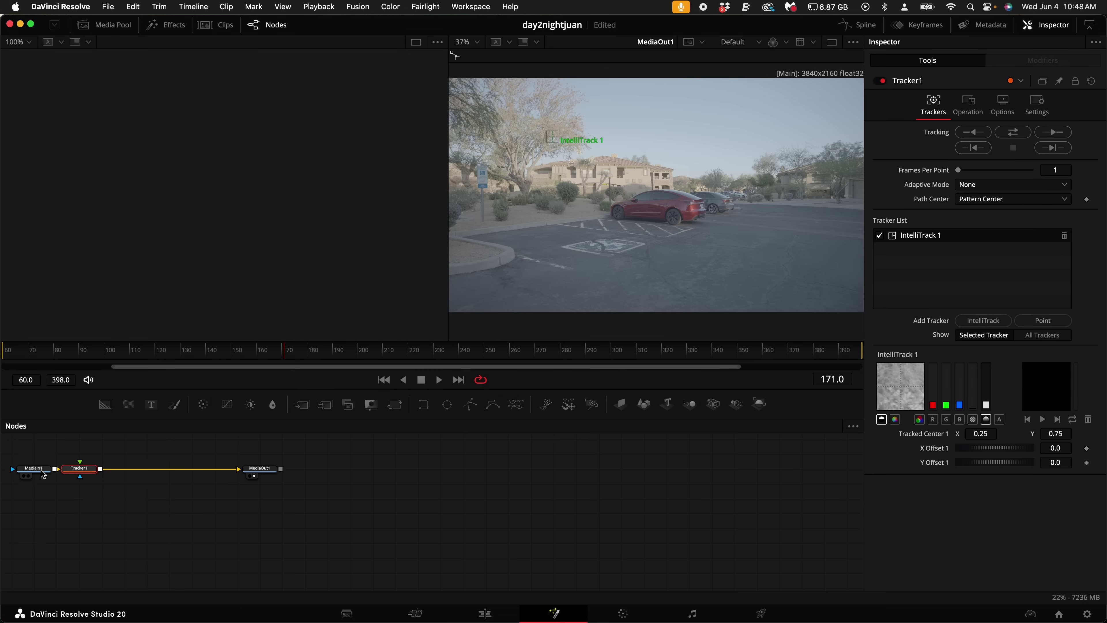
Place the IntelliTrack point on the building's window, set the adaptive mode to Best match, and track in both directions
{"action": "left_click_drag", "start_coordinate": [553, 158], "coordinate": [645, 194]}
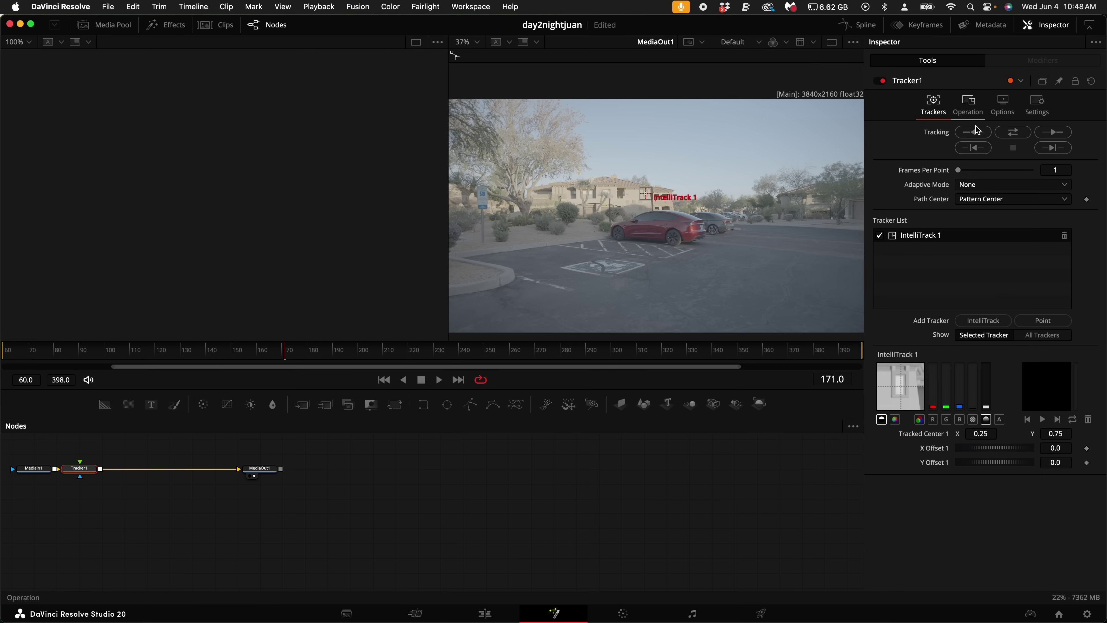
{"action": "left_click", "coordinate": [988, 186]}
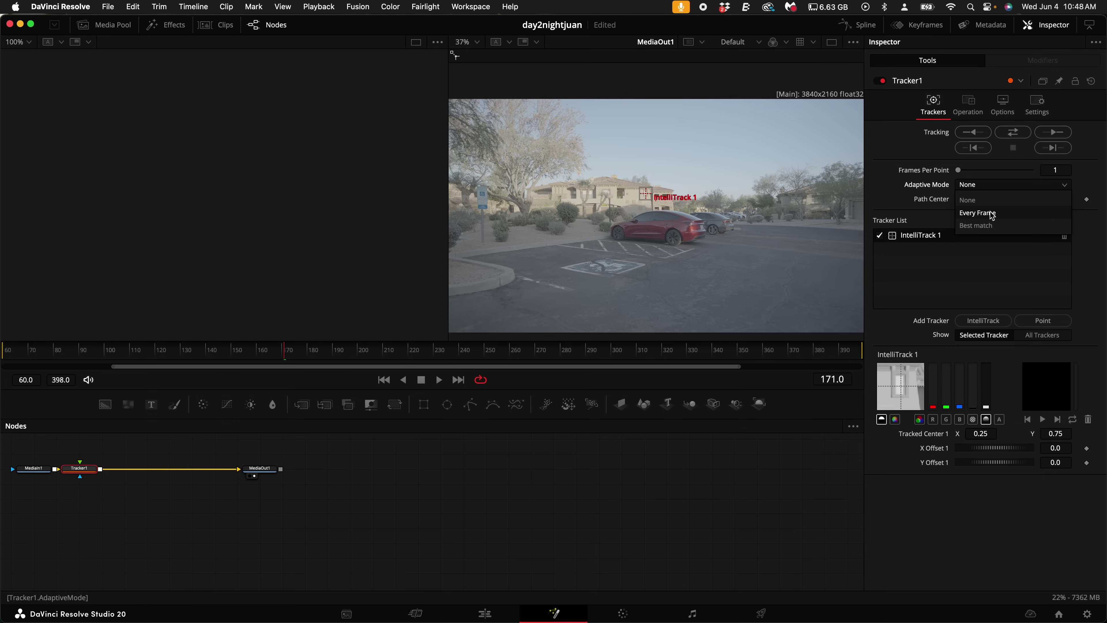
{"action": "left_click", "coordinate": [990, 226]}
{"action": "left_click", "coordinate": [1012, 132]}
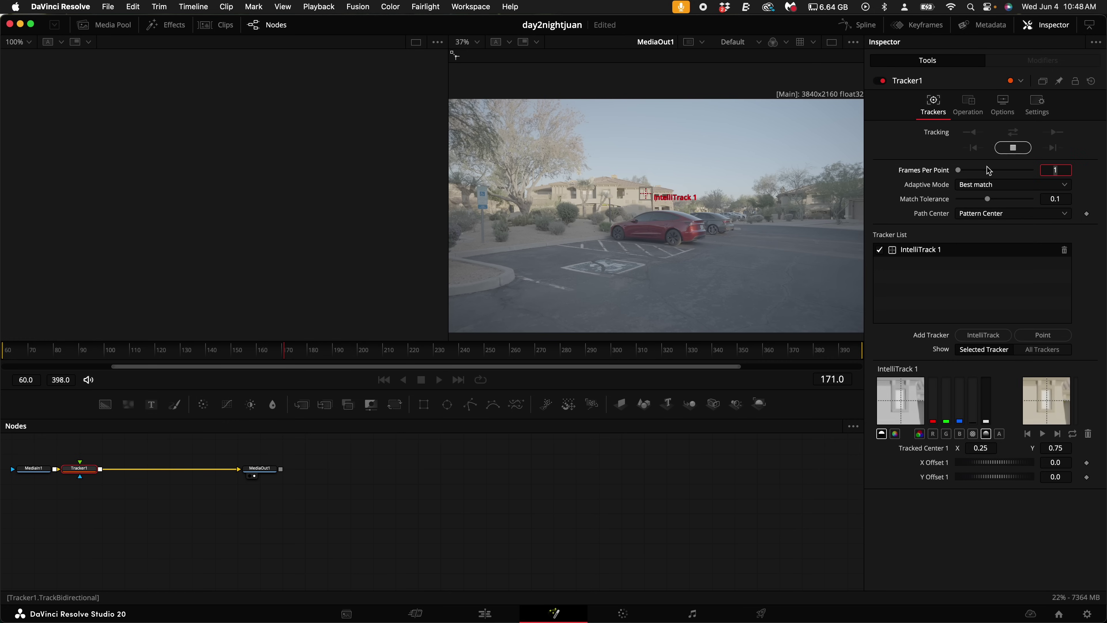
Set the tracker's operation to Match Move with merge set to BG only, and check the stabilized motion in a single viewer
{"action": "left_click", "coordinate": [968, 109]}
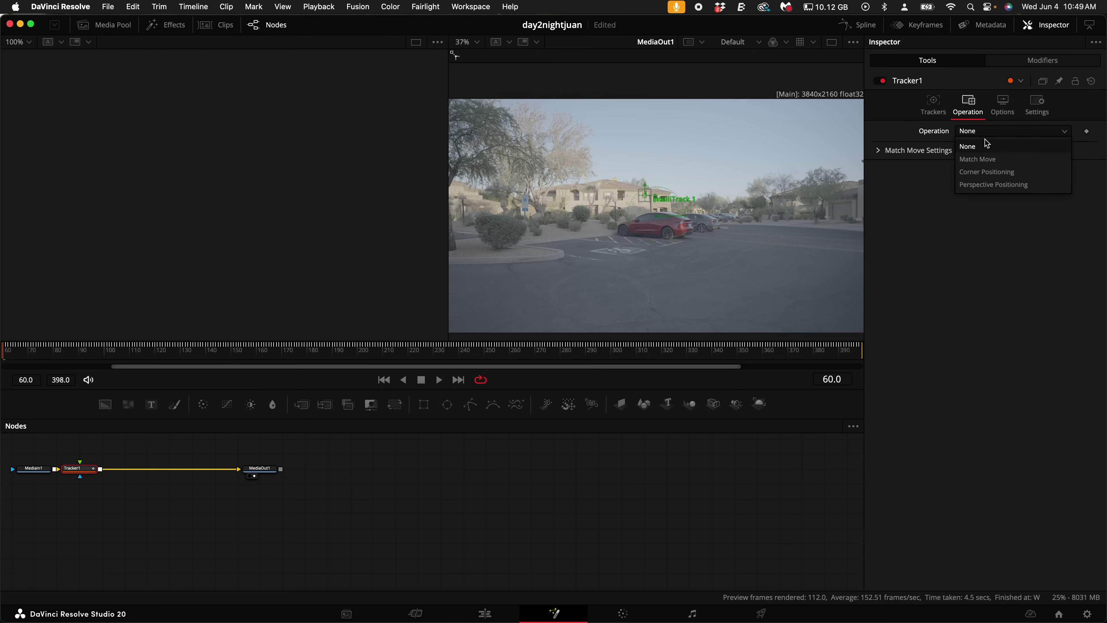
{"action": "left_click", "coordinate": [988, 159]}
{"action": "left_click", "coordinate": [983, 146]}
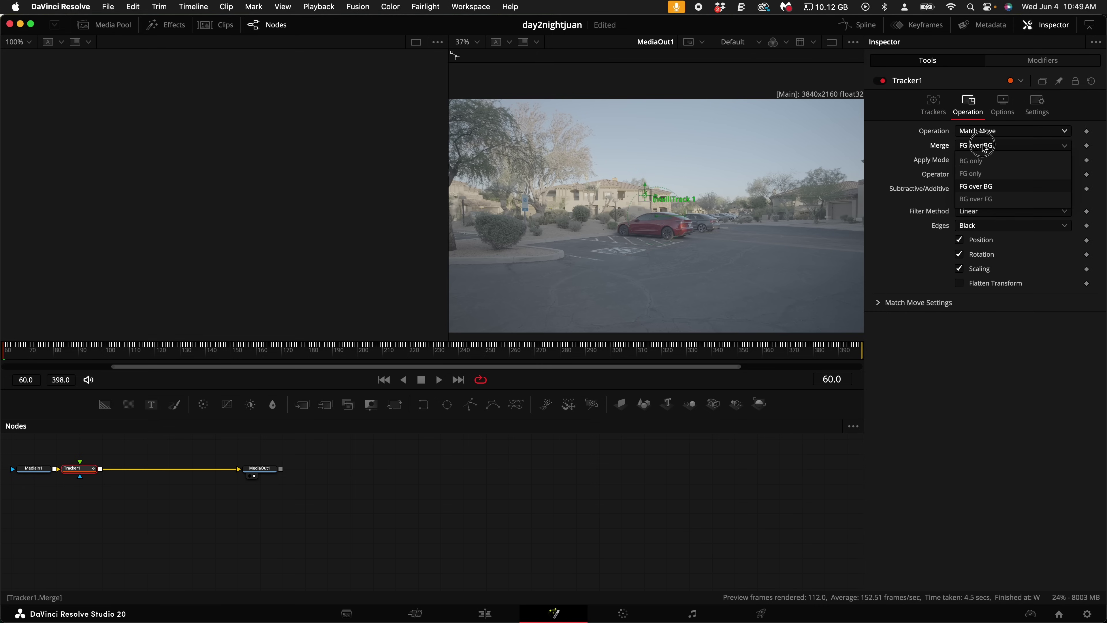
{"action": "left_click", "coordinate": [970, 161]}
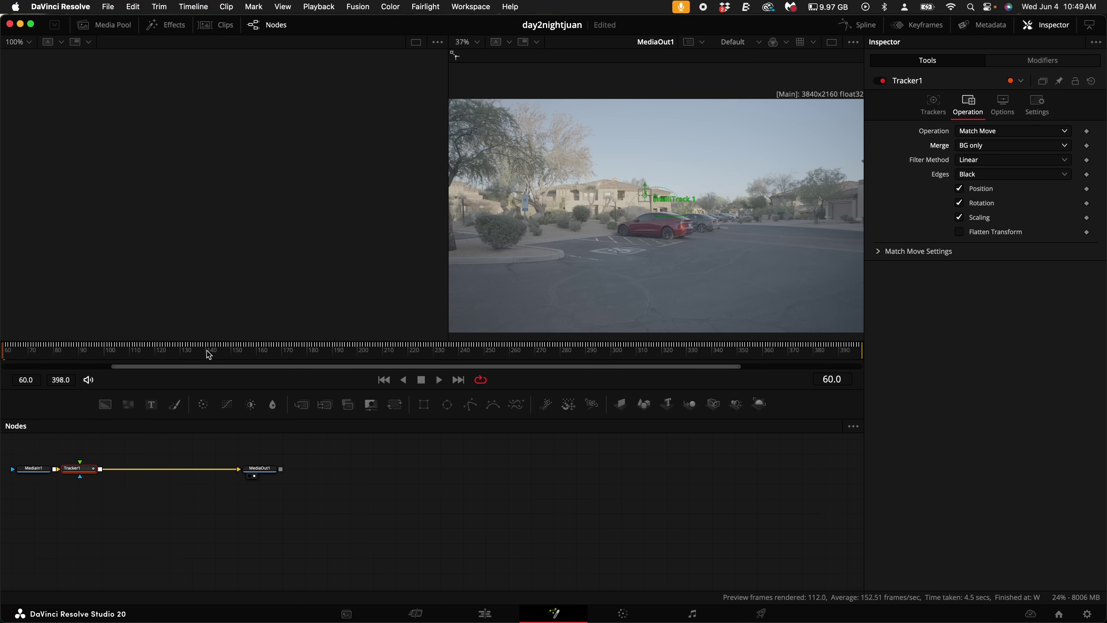
{"action": "left_click_drag", "start_coordinate": [208, 353], "coordinate": [437, 354]}
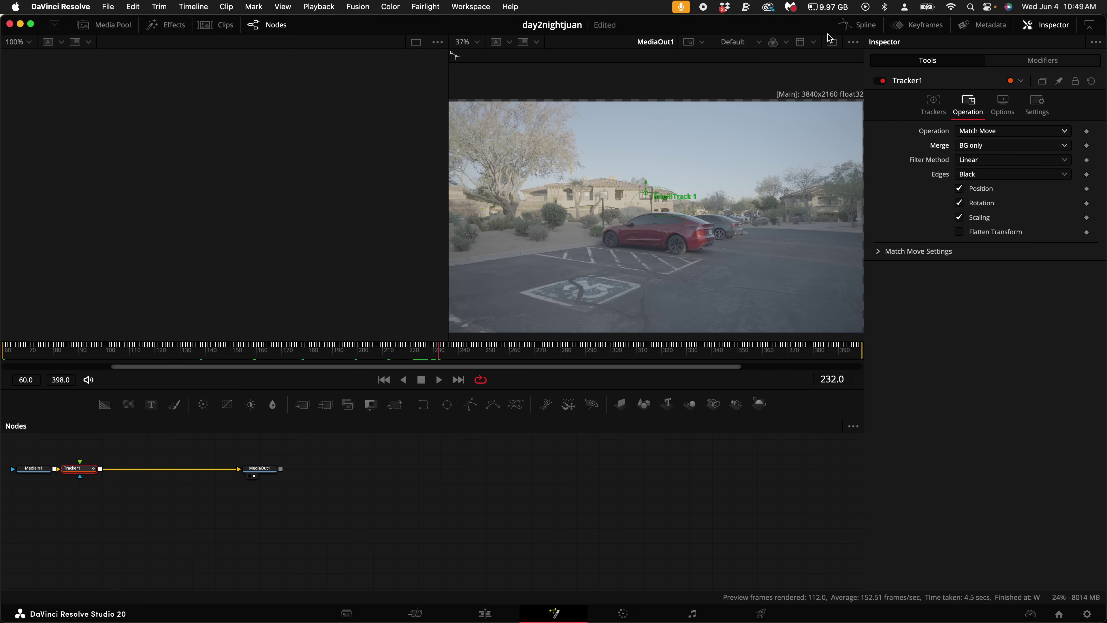
{"action": "left_click", "coordinate": [832, 42]}
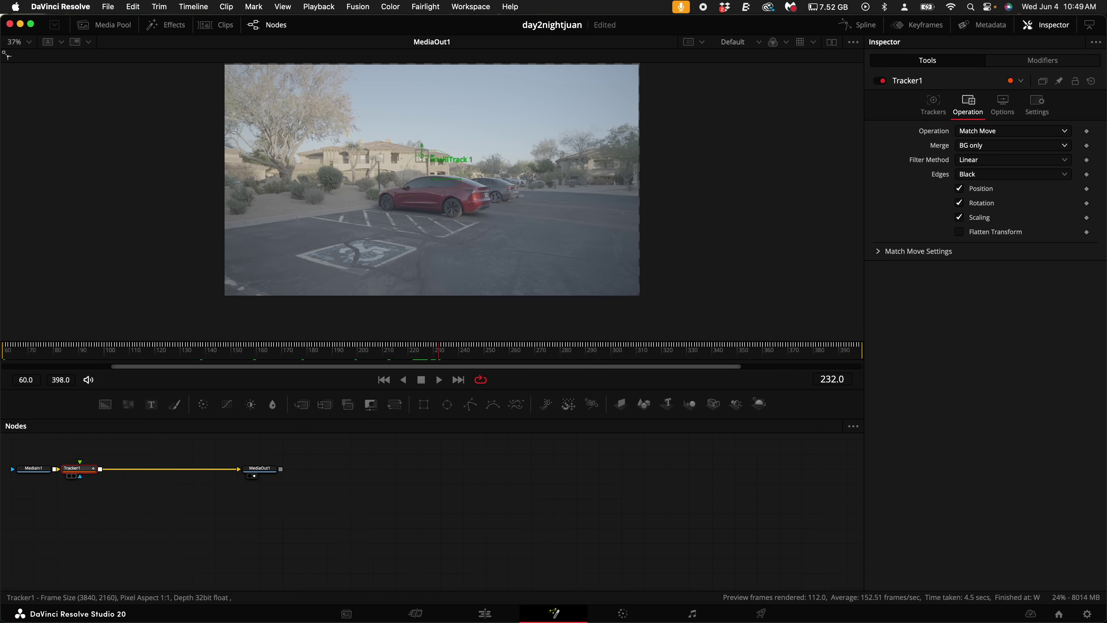
Add a Transform node after Tracker1 and scale it to 1.103 to hide the moving frame edges
{"action": "key", "text": "shift+space"}
{"action": "type", "text": "tran"}
{"action": "key", "text": "Return"}
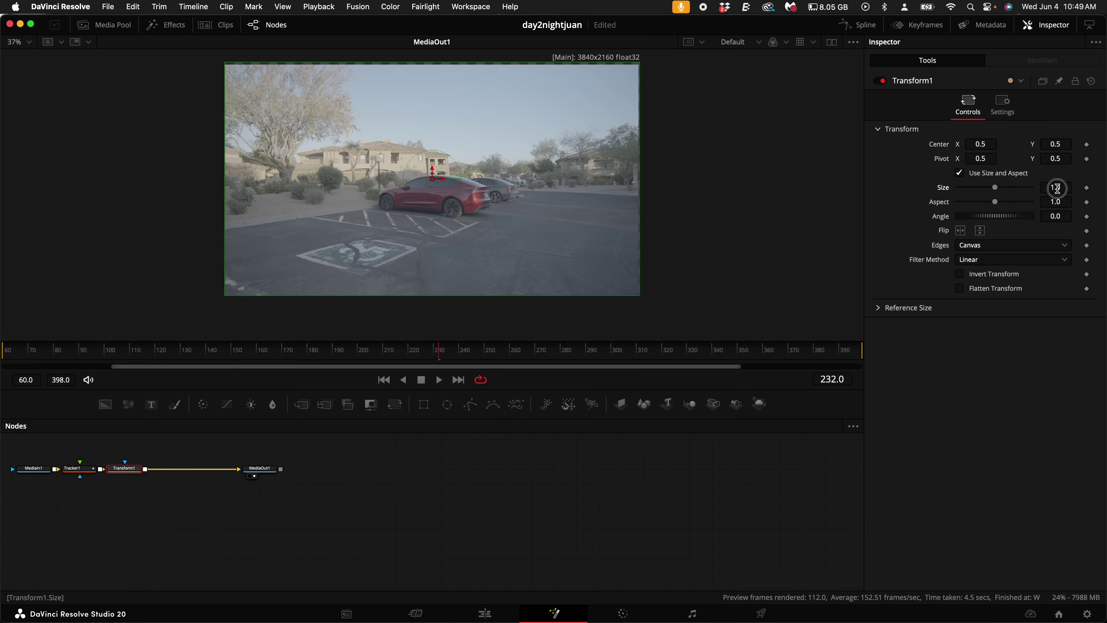
{"action": "left_click_drag", "start_coordinate": [1057, 188], "coordinate": [1065, 189]}
{"action": "left_click_drag", "start_coordinate": [564, 353], "coordinate": [313, 351]}
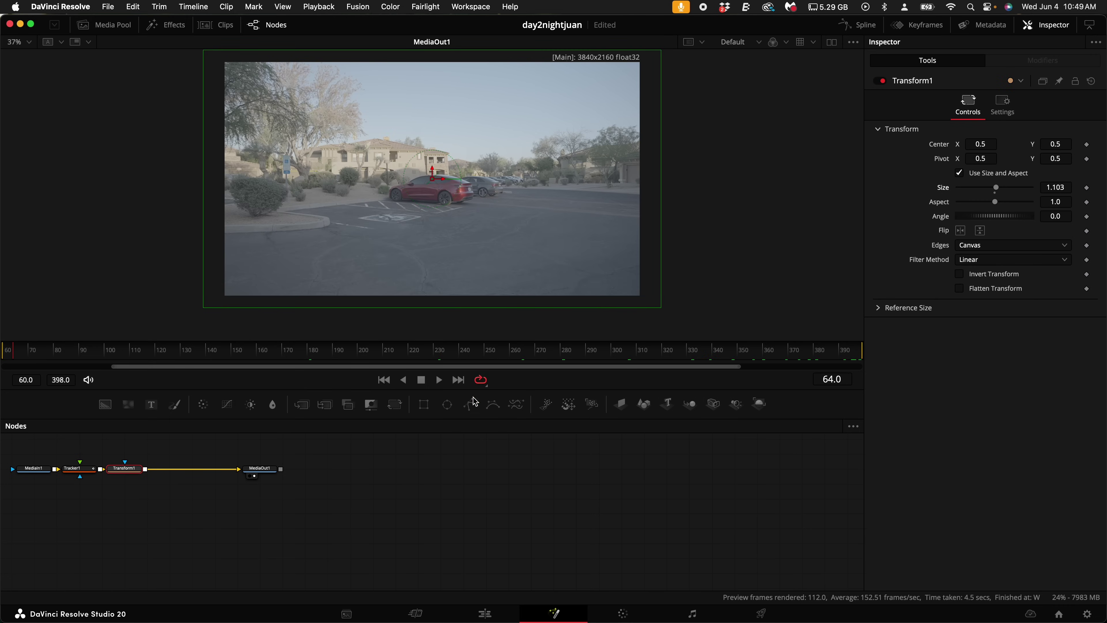
Return to the edit timeline and compare the night clip with the stabilized day clip
{"action": "left_click", "coordinate": [485, 613]}
{"action": "left_click_drag", "start_coordinate": [594, 464], "coordinate": [694, 469]}
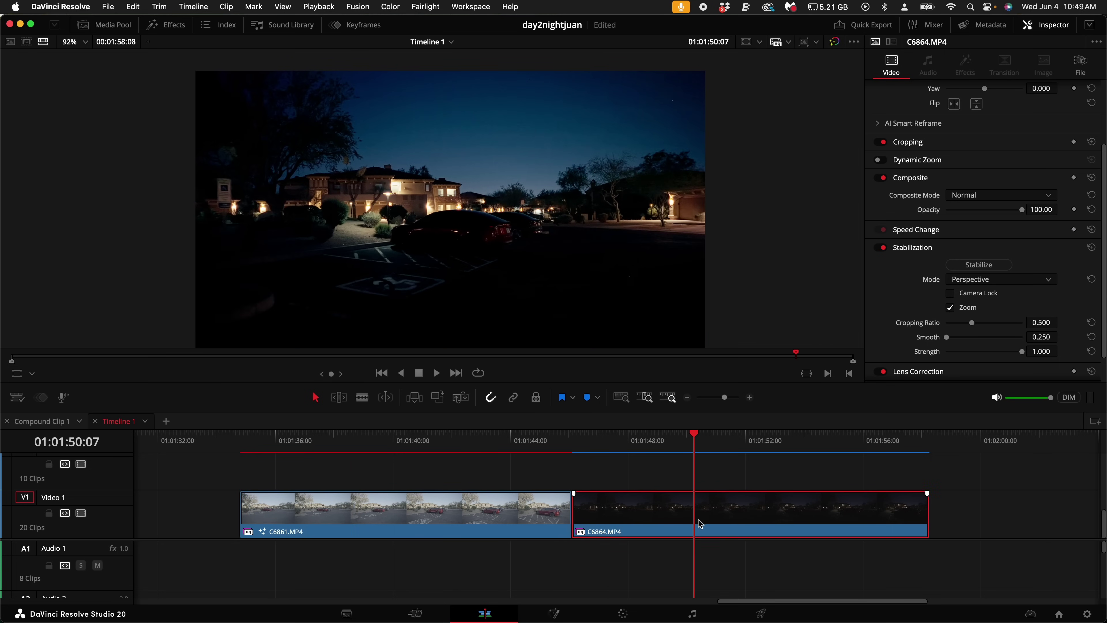
{"action": "left_click", "coordinate": [386, 451]}
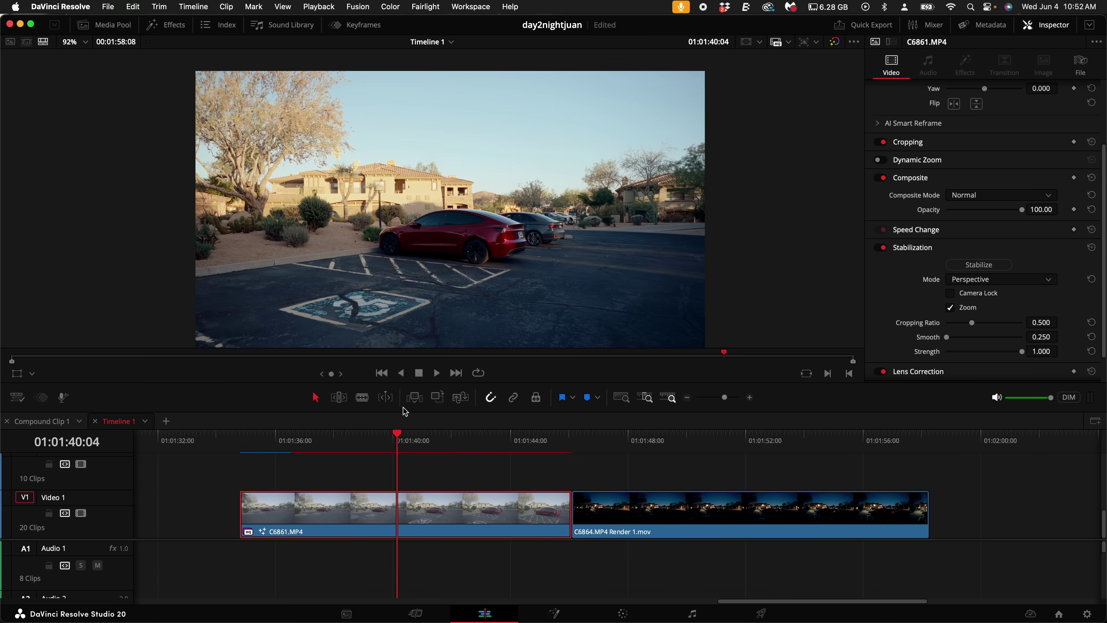
Show the retime controls on the C6861.MP4 clip and add a speed point at 01:01:42:17
{"action": "scroll", "coordinate": [448, 303], "scroll_direction": "down", "scroll_amount": 2}
{"action": "left_click_drag", "start_coordinate": [502, 382], "coordinate": [502, 399]}
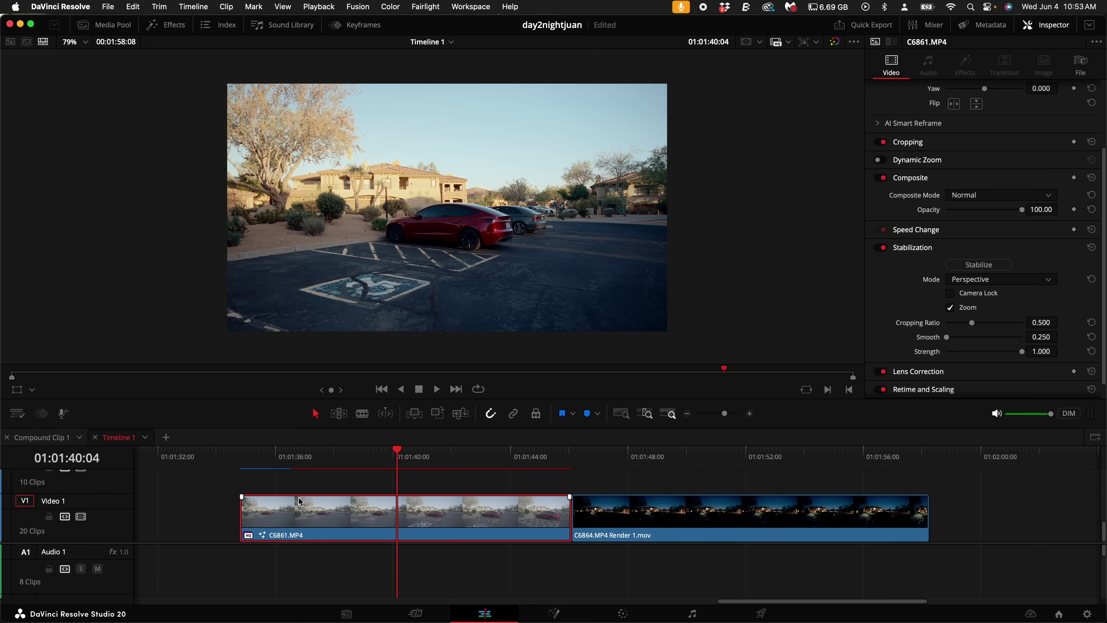
{"action": "right_click", "coordinate": [370, 511]}
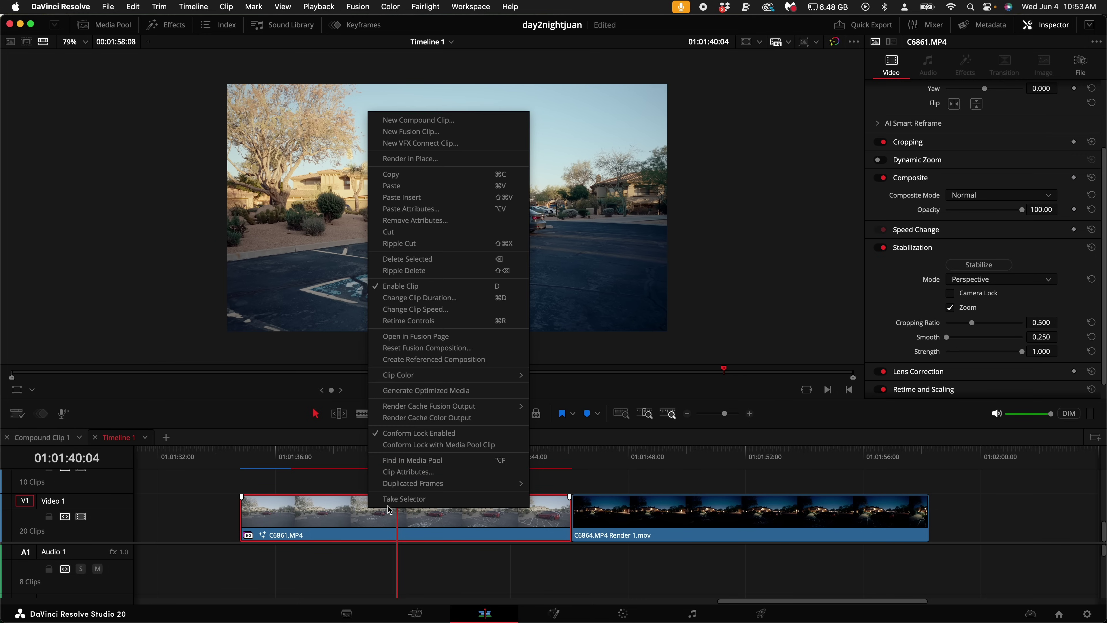
{"action": "left_click", "coordinate": [441, 322]}
{"action": "left_click_drag", "start_coordinate": [365, 461], "coordinate": [468, 463]}
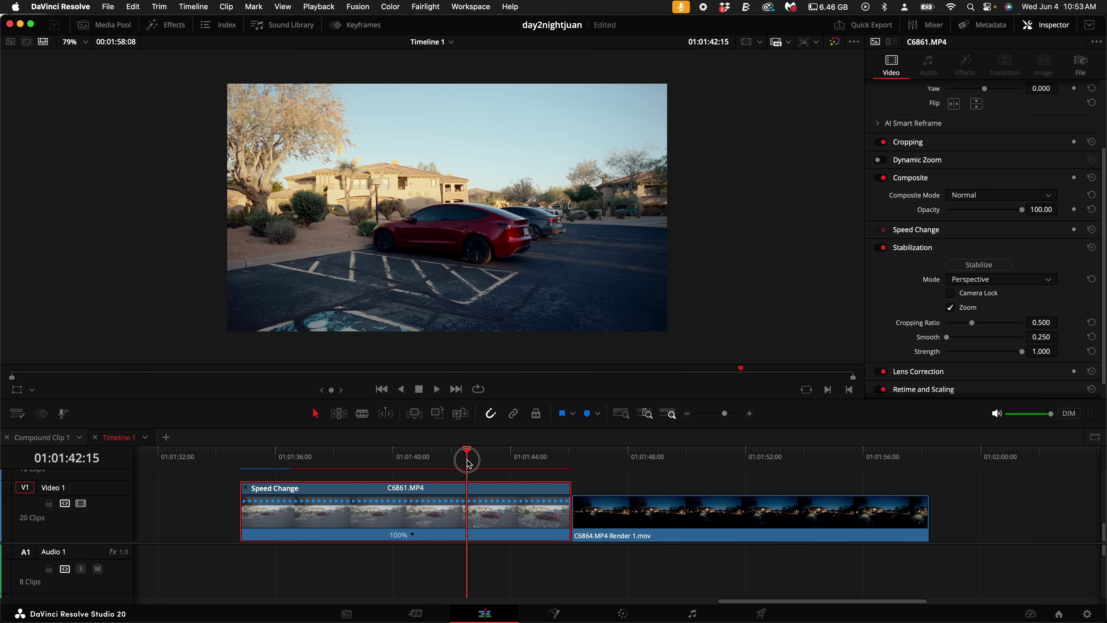
{"action": "left_click", "coordinate": [412, 535]}
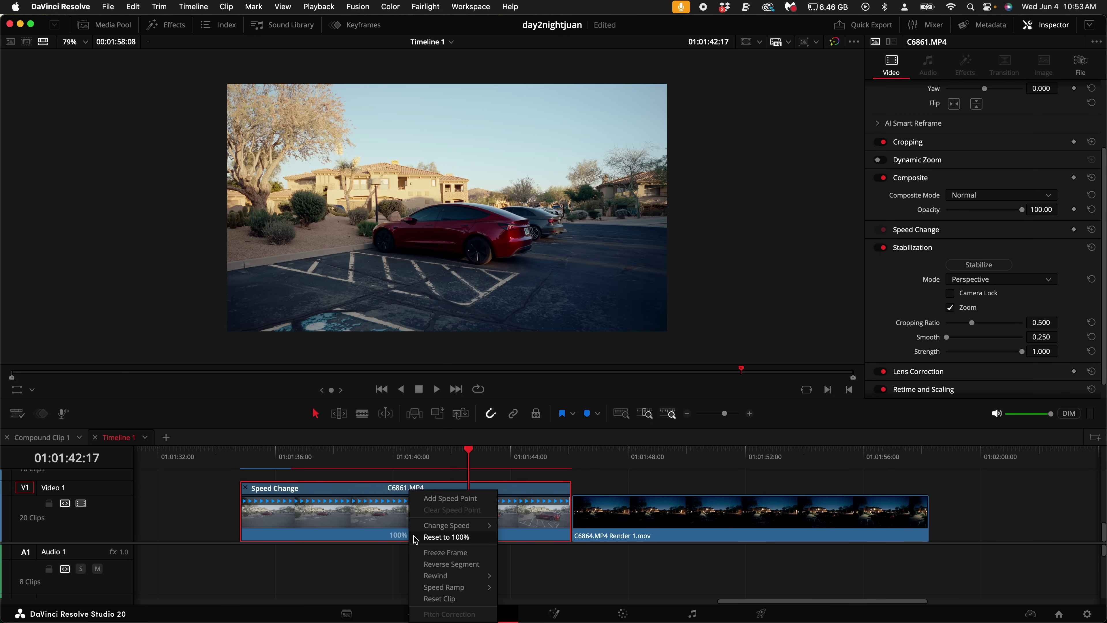
{"action": "left_click", "coordinate": [450, 498]}
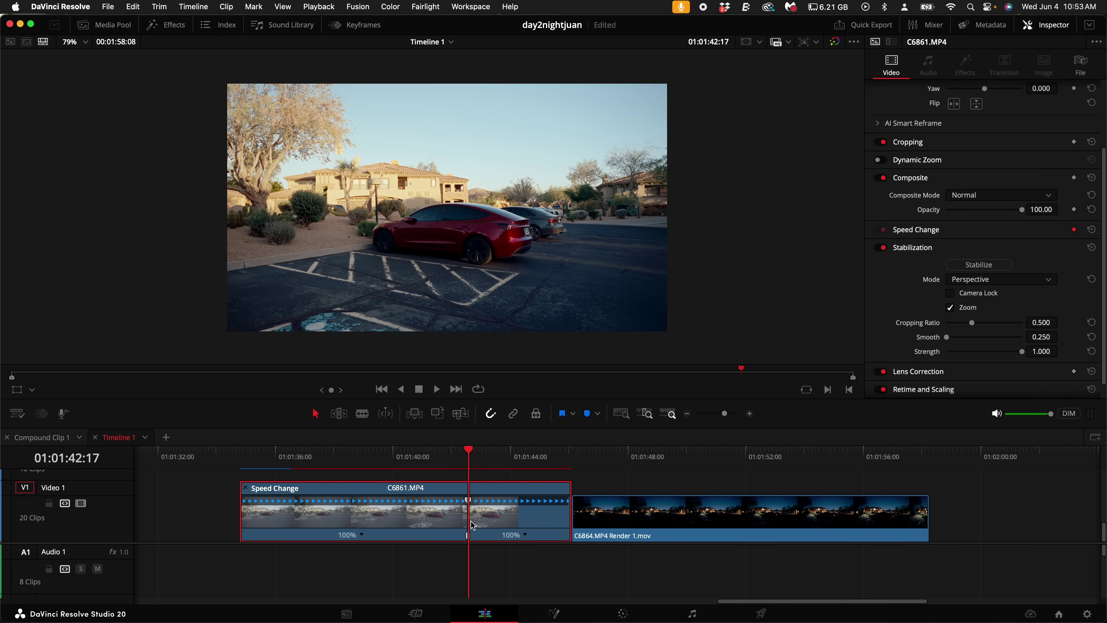
Show the keyframe curves and speed up the day clip's section before the speed point, shortening it to about one second
{"action": "left_click", "coordinate": [360, 26]}
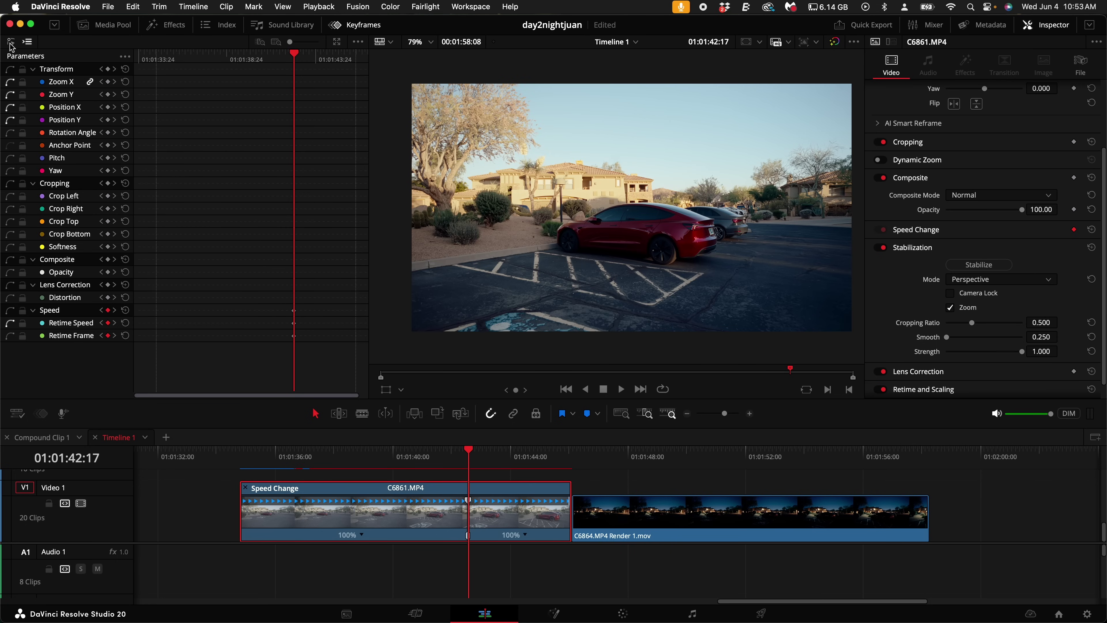
{"action": "left_click", "coordinate": [10, 43]}
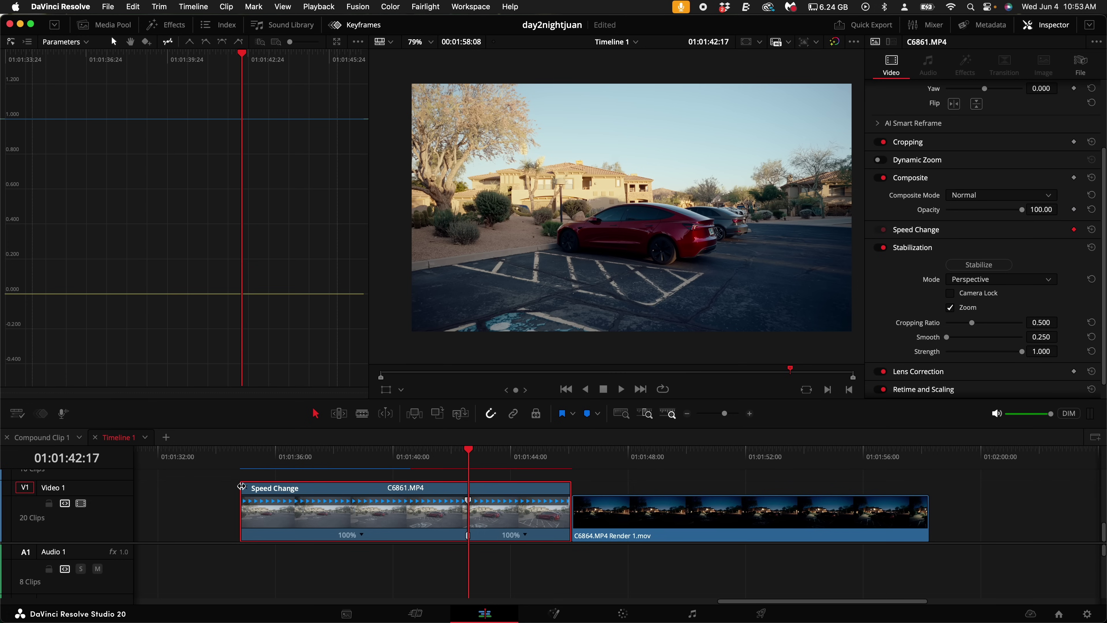
{"action": "left_click_drag", "start_coordinate": [241, 486], "coordinate": [438, 493]}
Apply Ease In and Out to the Retime Speed keyframe and lengthen its handles for a more gradual slowdown
{"action": "left_click", "coordinate": [86, 179]}
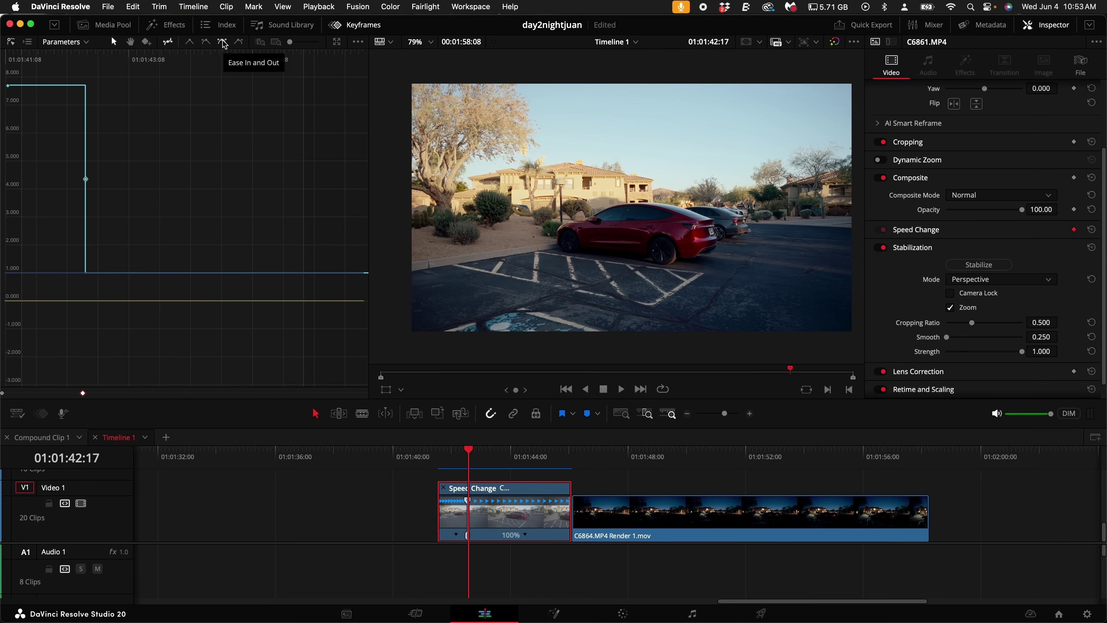
{"action": "left_click", "coordinate": [223, 42]}
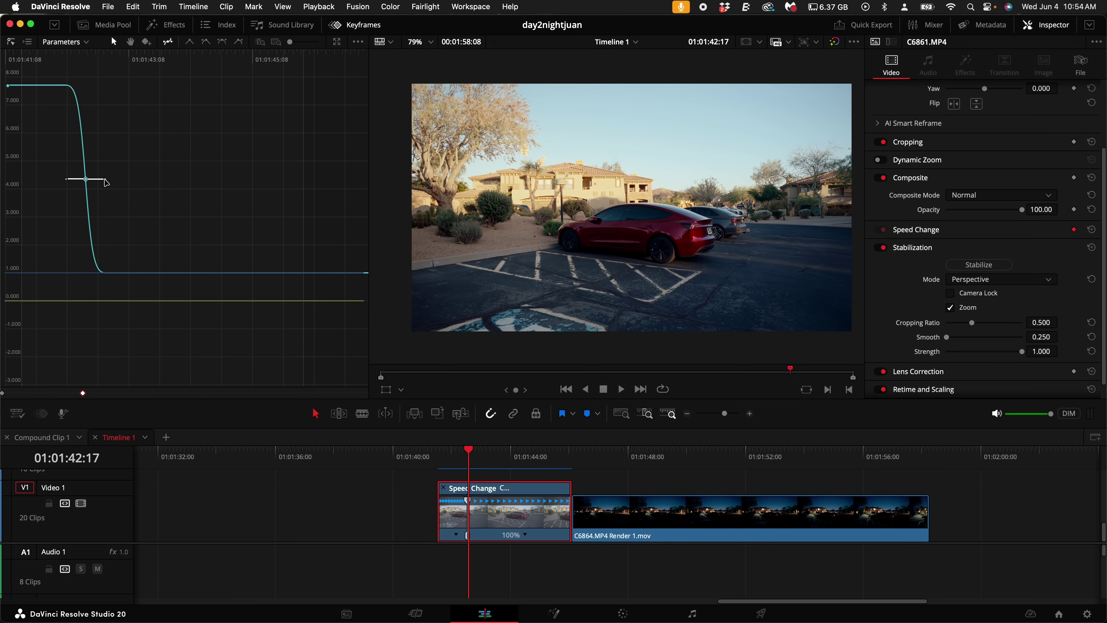
{"action": "left_click_drag", "start_coordinate": [105, 180], "coordinate": [146, 184]}
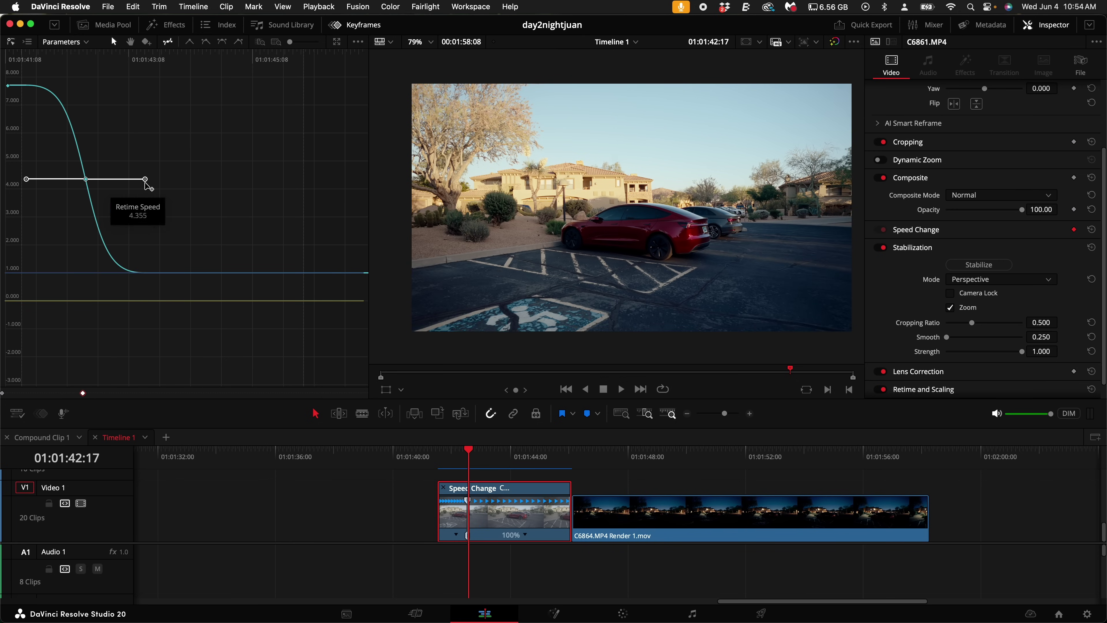
Play the speed-ramped day clip from its start to check the slowdown
{"action": "left_click", "coordinate": [439, 455]}
{"action": "key", "text": "space"}
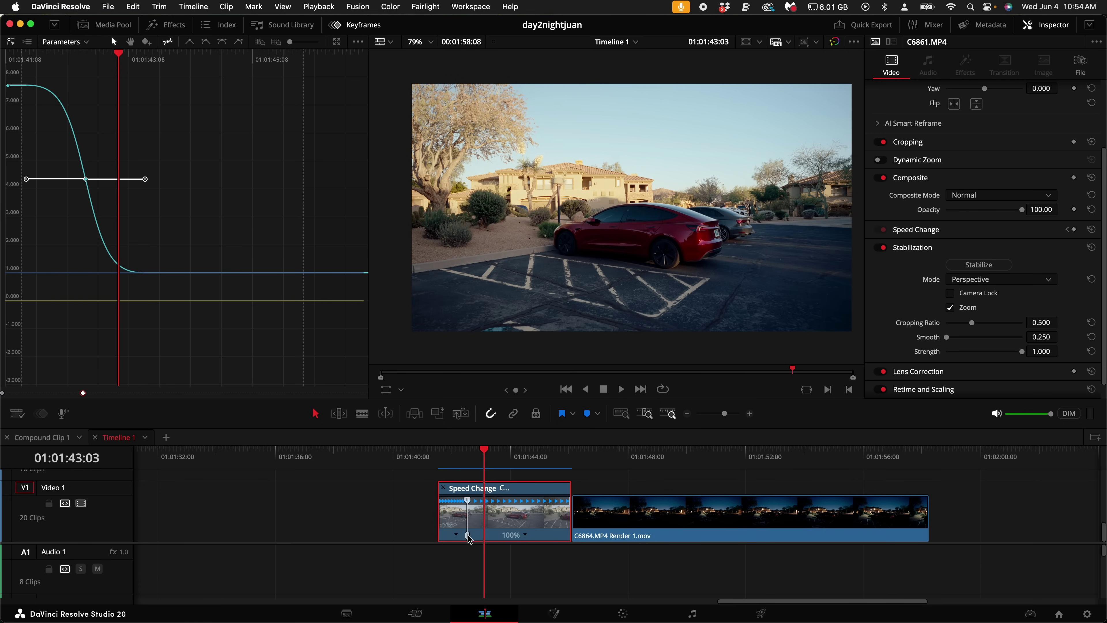
{"action": "scroll", "coordinate": [454, 499], "scroll_direction": "up", "scroll_amount": 4}
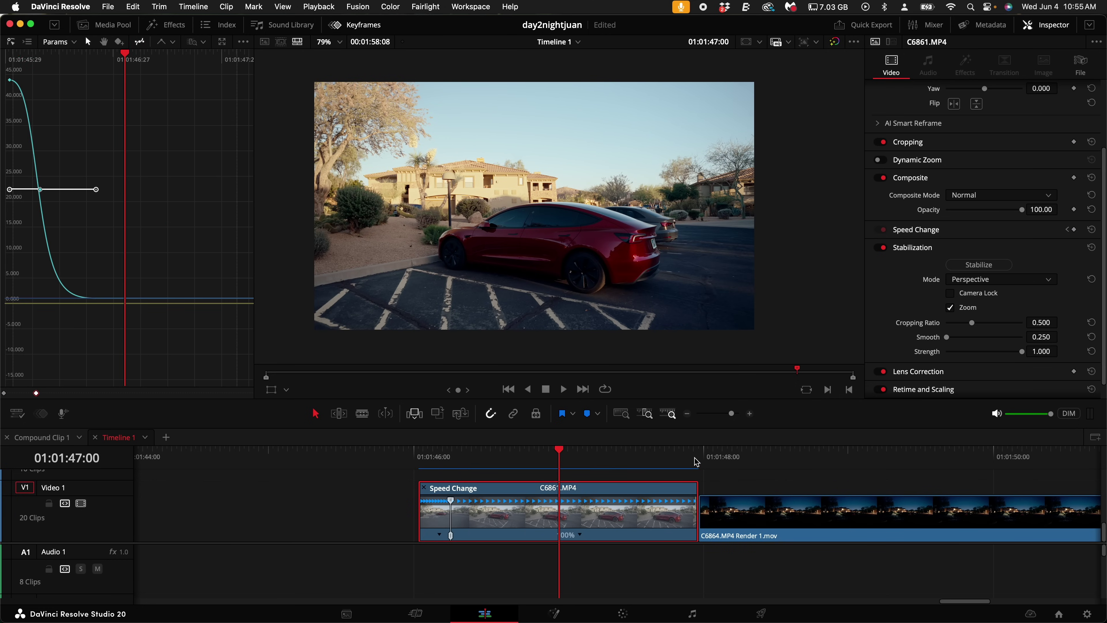
{"action": "left_click_drag", "start_coordinate": [682, 468], "coordinate": [422, 466]}
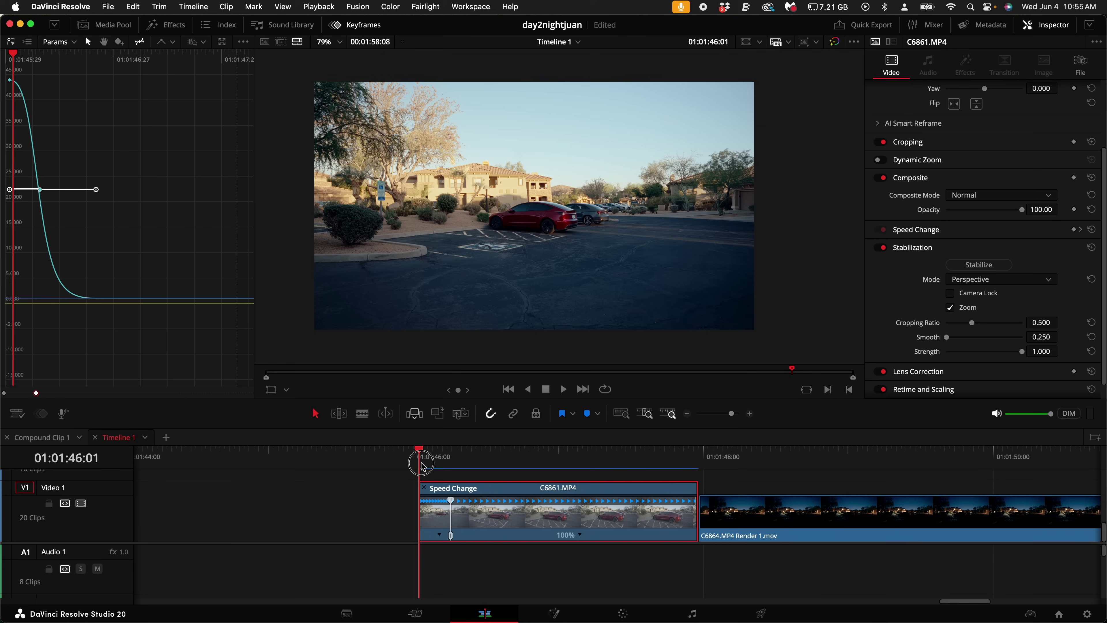
{"action": "key", "text": "space"}
{"action": "key", "text": "space"}
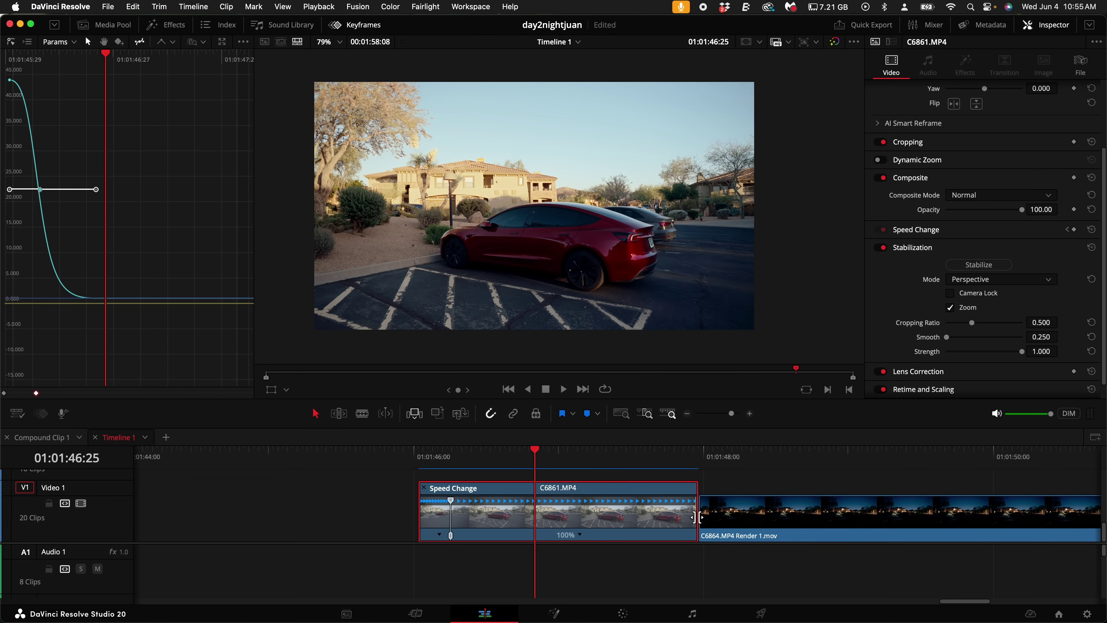
Move the C6864.MP4 Render 1.mov night clip onto Video 2 over the day clip and shorten it to about three seconds
{"action": "left_click_drag", "start_coordinate": [758, 518], "coordinate": [273, 506]}
{"action": "left_click_drag", "start_coordinate": [195, 494], "coordinate": [271, 487]}
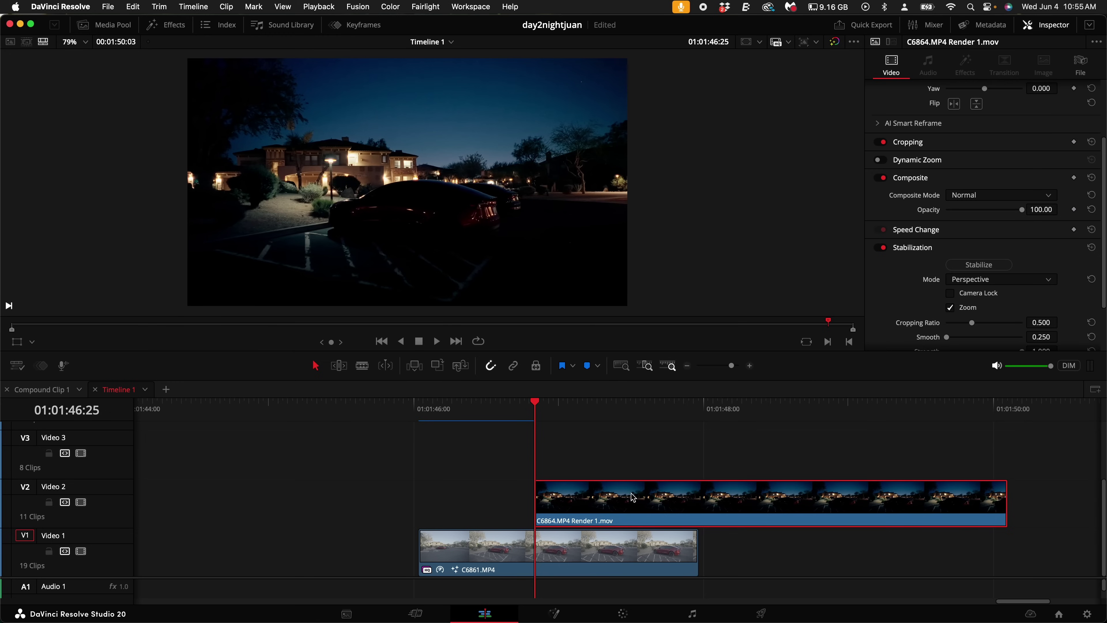
{"action": "left_click_drag", "start_coordinate": [662, 489], "coordinate": [617, 495]}
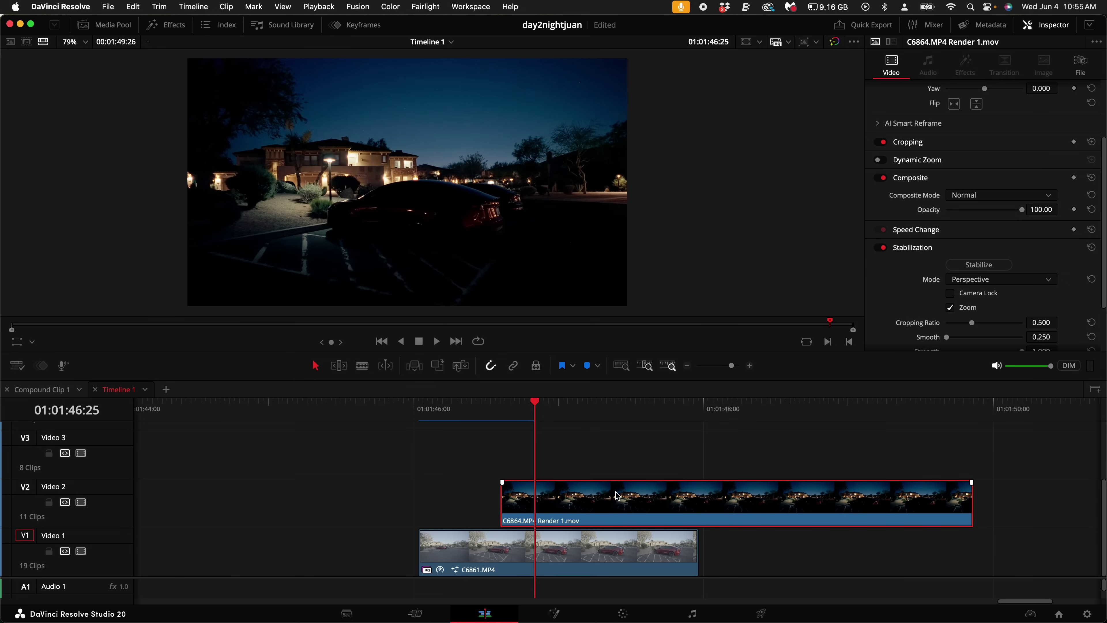
Lower the night clip's opacity to 51.15 and slide it earlier until its image lines up with the day clip at 01:01:46:25
{"action": "scroll", "coordinate": [976, 174], "scroll_direction": "down", "scroll_amount": 4}
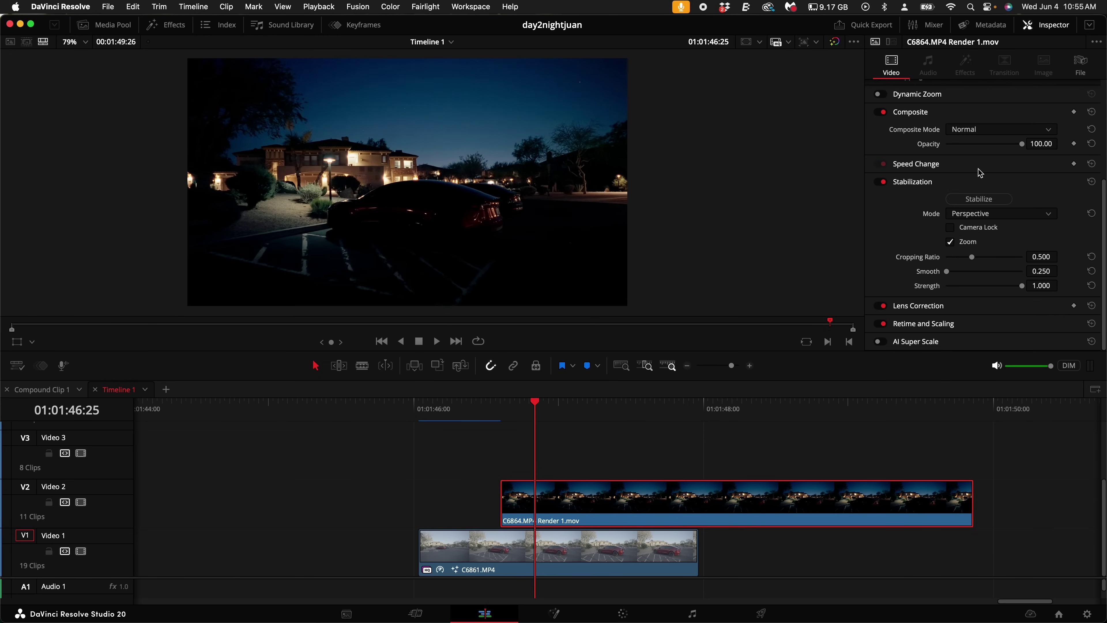
{"action": "scroll", "coordinate": [947, 233], "scroll_direction": "up", "scroll_amount": 8}
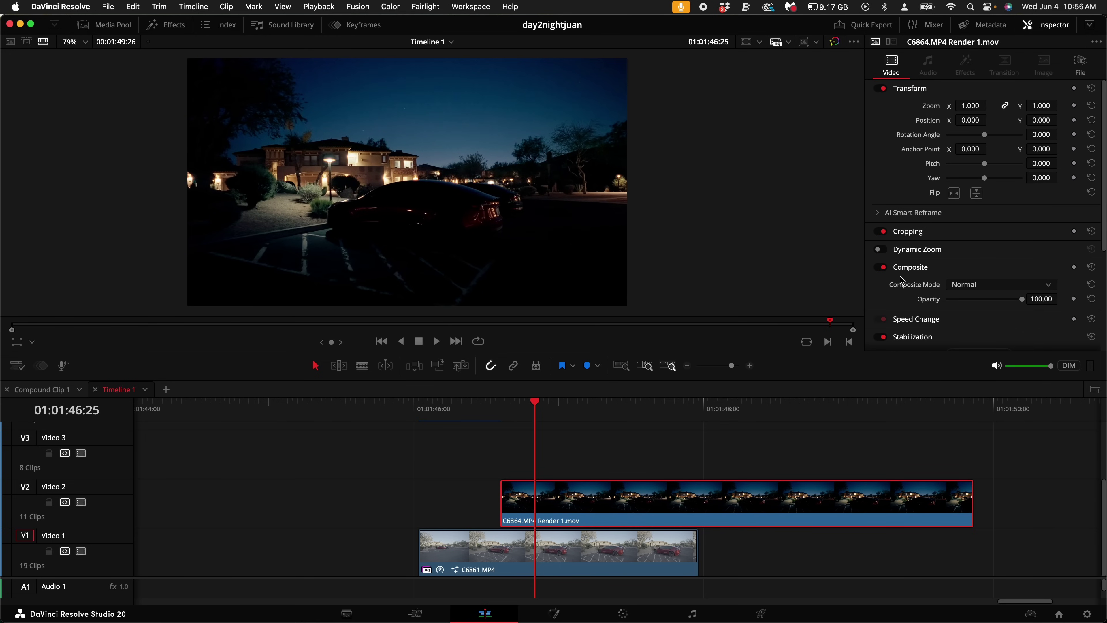
{"action": "left_click_drag", "start_coordinate": [1022, 304], "coordinate": [984, 304]}
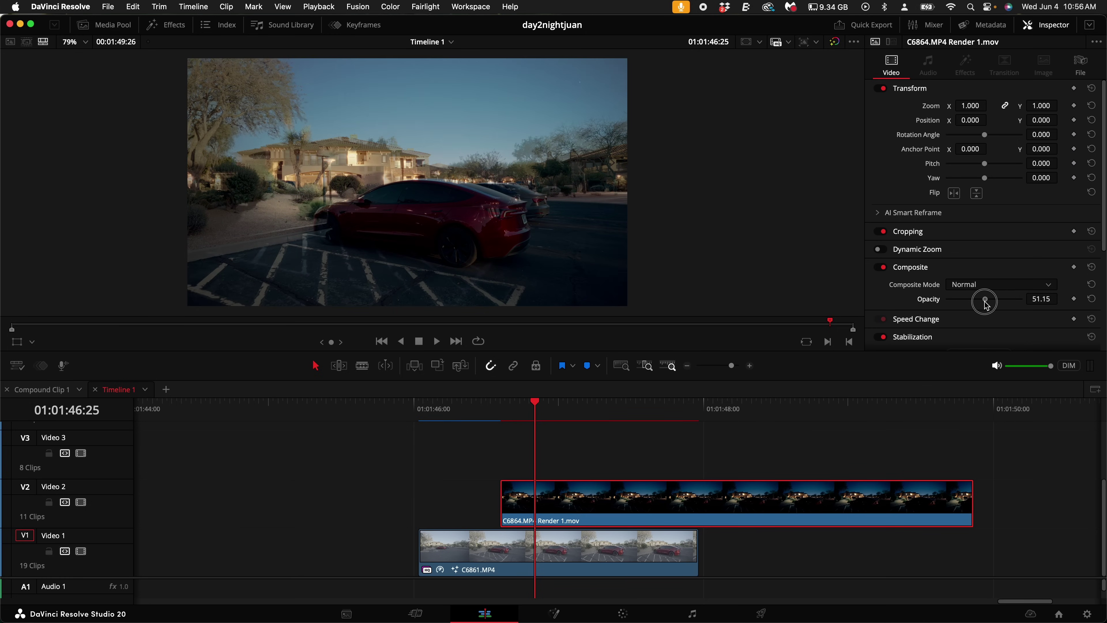
{"action": "left_click_drag", "start_coordinate": [659, 498], "coordinate": [518, 496]}
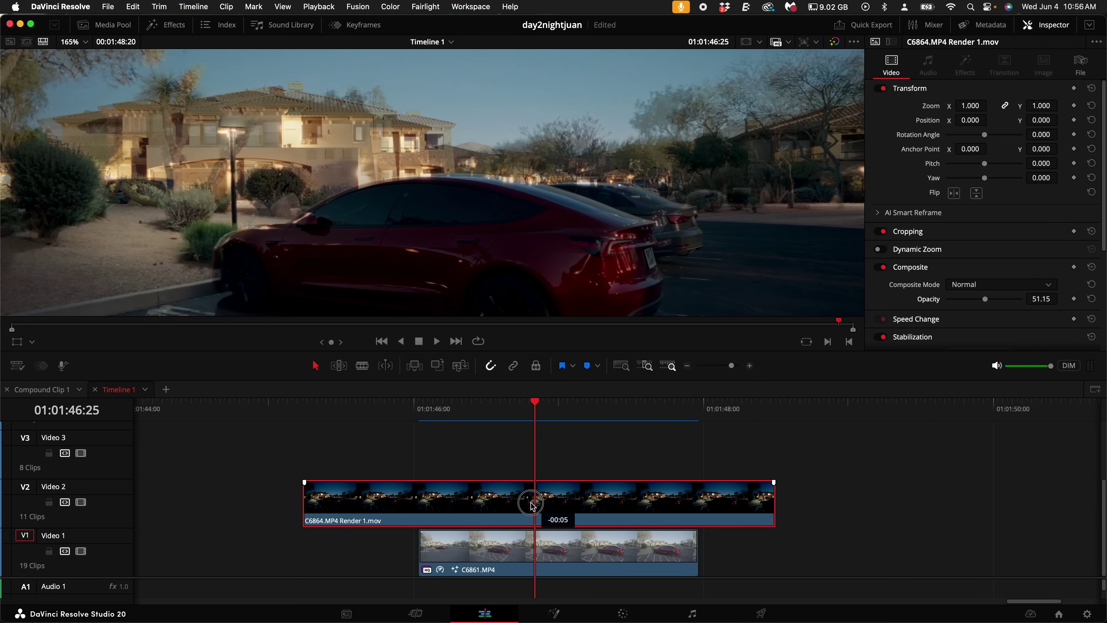
{"action": "left_click_drag", "start_coordinate": [532, 506], "coordinate": [479, 508]}
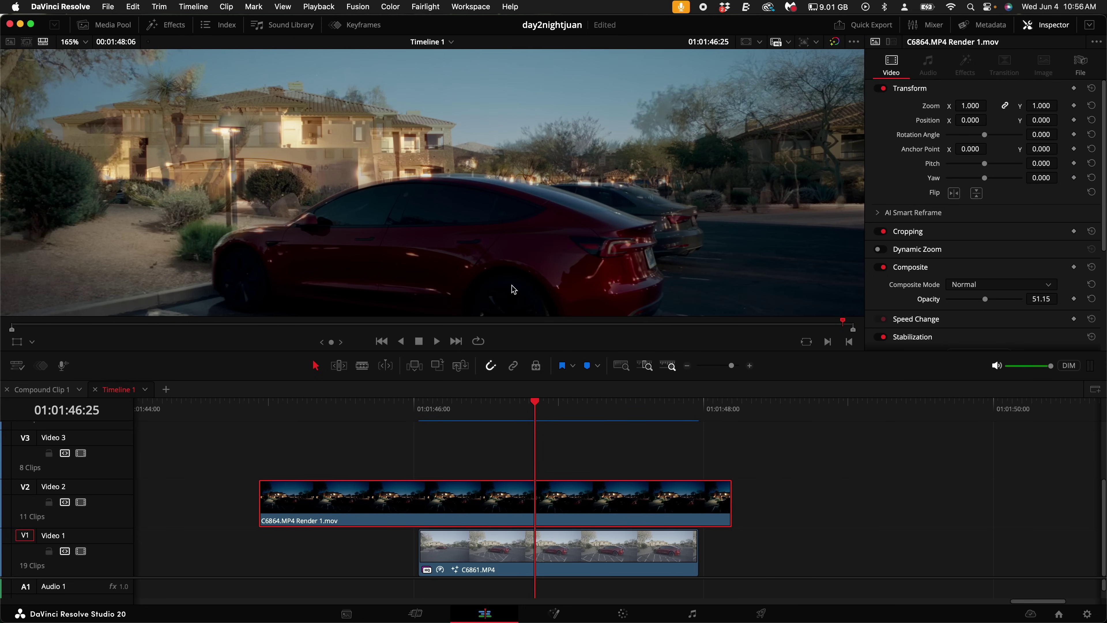
Trim the night clip's start to 01:01:46:25 and restore its opacity to 100
{"action": "left_click_drag", "start_coordinate": [260, 508], "coordinate": [536, 508]}
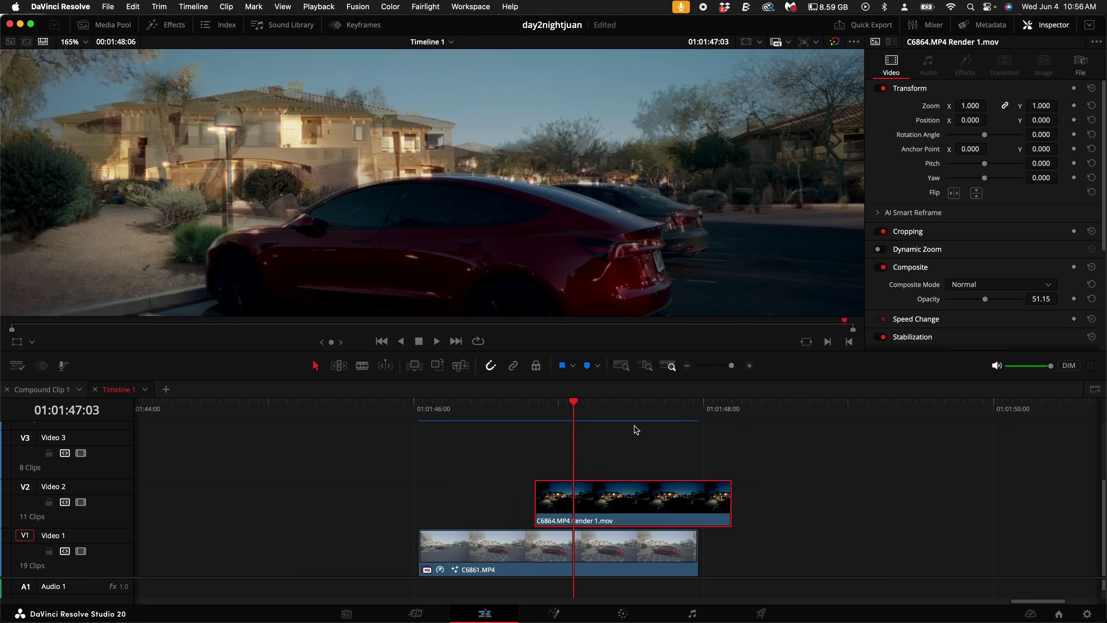
{"action": "left_click_drag", "start_coordinate": [985, 305], "coordinate": [1024, 302]}
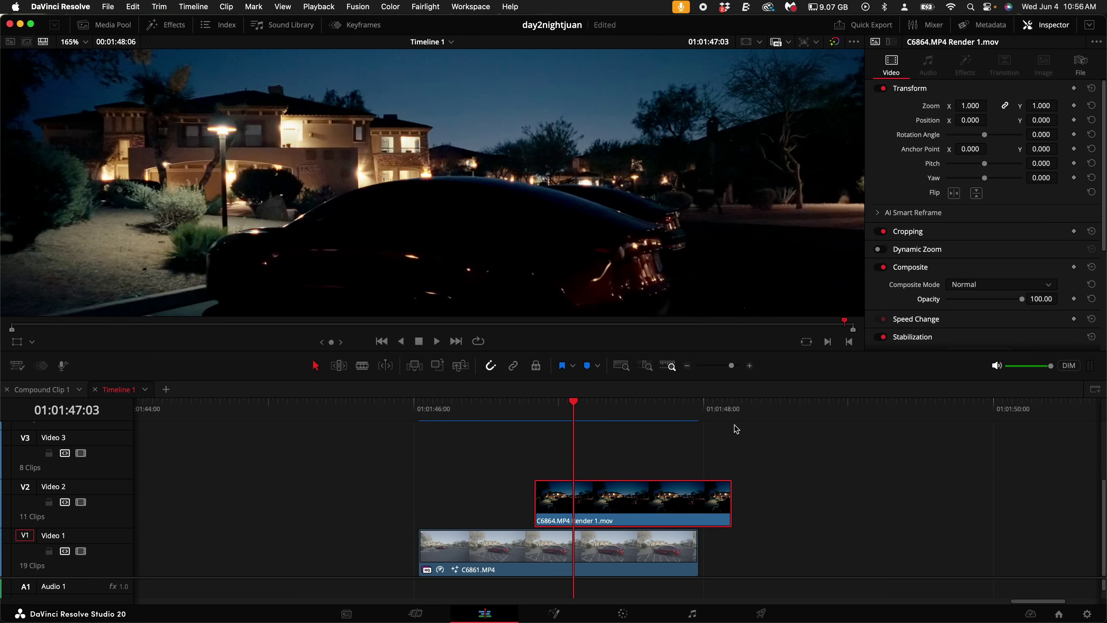
Trim the day clip's end to the night clip's start and place the night clip directly after it on Video 1
{"action": "left_click_drag", "start_coordinate": [697, 551], "coordinate": [533, 550]}
{"action": "left_click", "coordinate": [593, 499]}
{"action": "left_click_drag", "start_coordinate": [593, 499], "coordinate": [580, 582]}
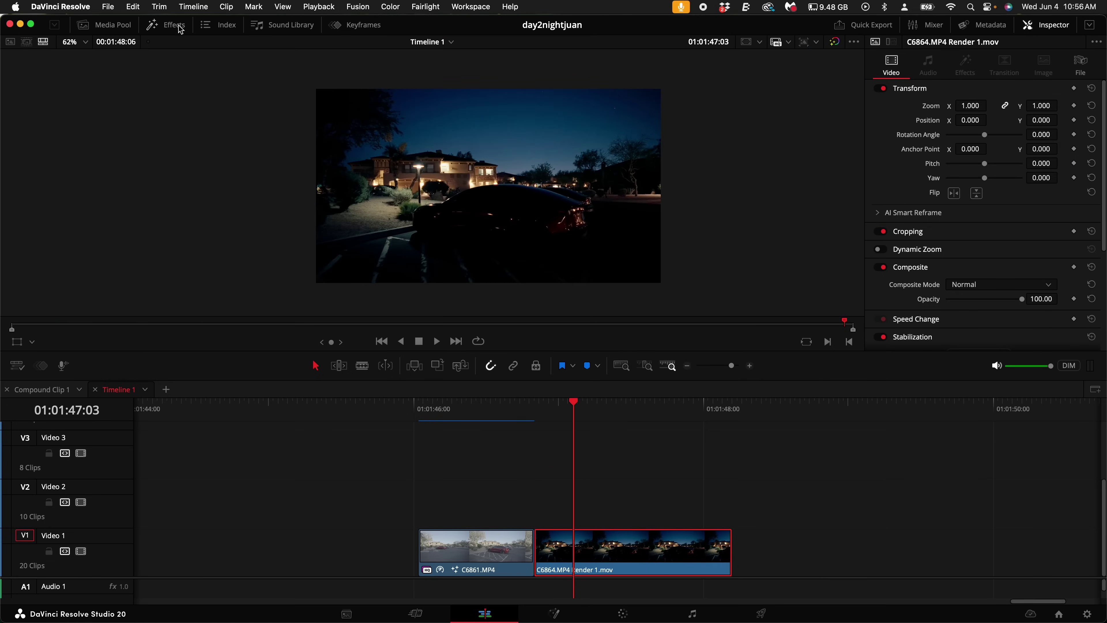
Add a 14-frame JF Shake Y transition centred on the cut between the day and night clips, with Shake Speed 0.15
{"action": "left_click", "coordinate": [180, 28]}
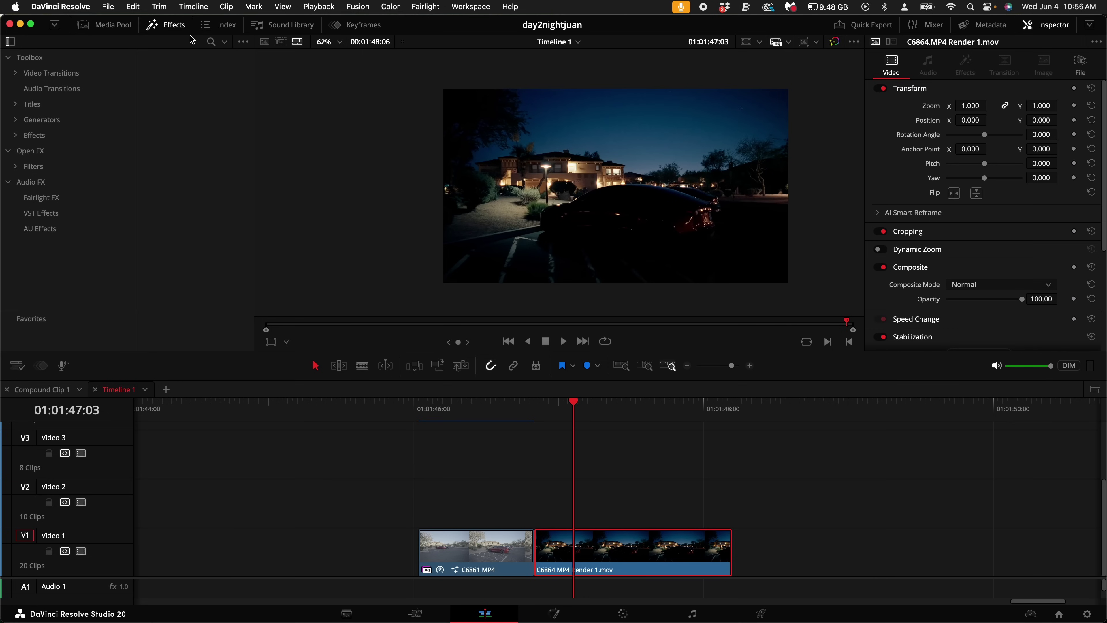
{"action": "left_click", "coordinate": [13, 73]}
{"action": "left_click", "coordinate": [64, 249]}
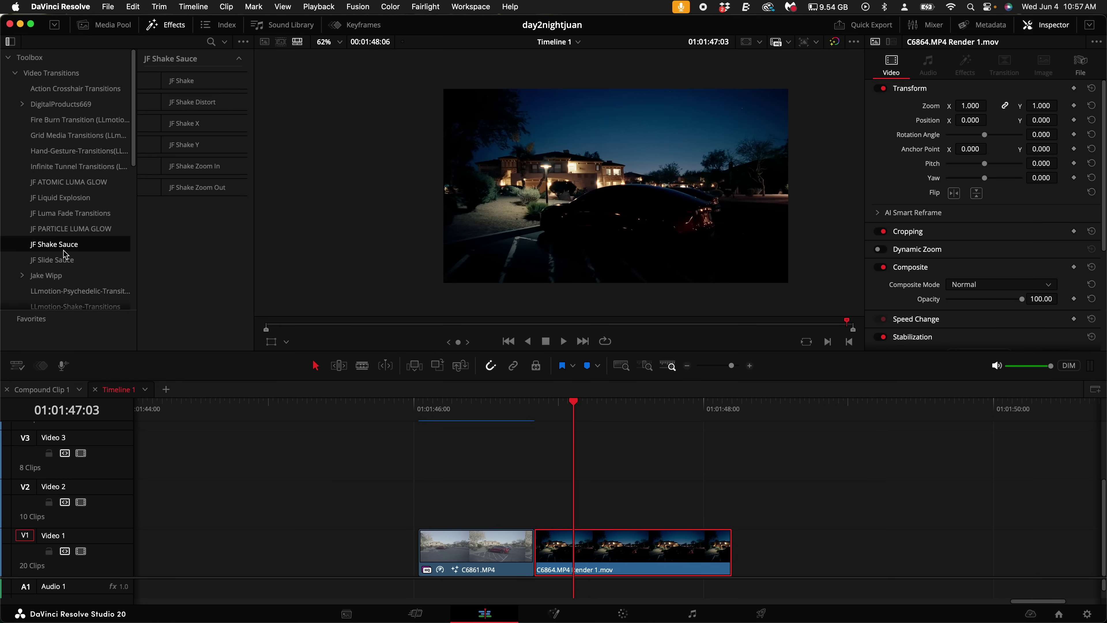
{"action": "left_click_drag", "start_coordinate": [212, 123], "coordinate": [462, 537]}
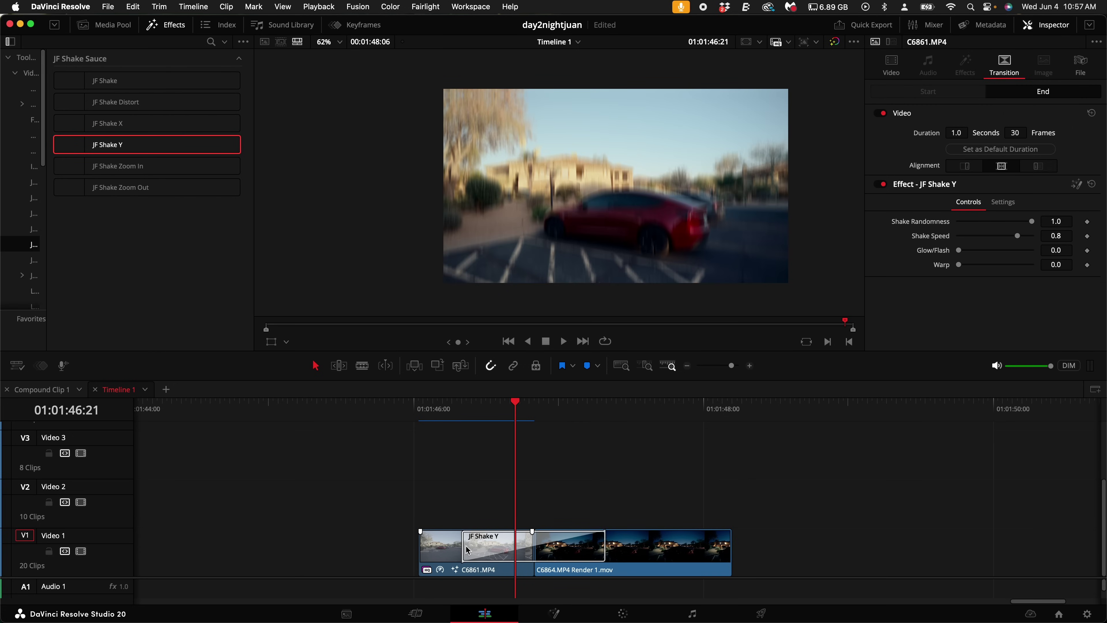
{"action": "left_click_drag", "start_coordinate": [467, 550], "coordinate": [502, 549]}
{"action": "left_click_drag", "start_coordinate": [1021, 215], "coordinate": [971, 217]}
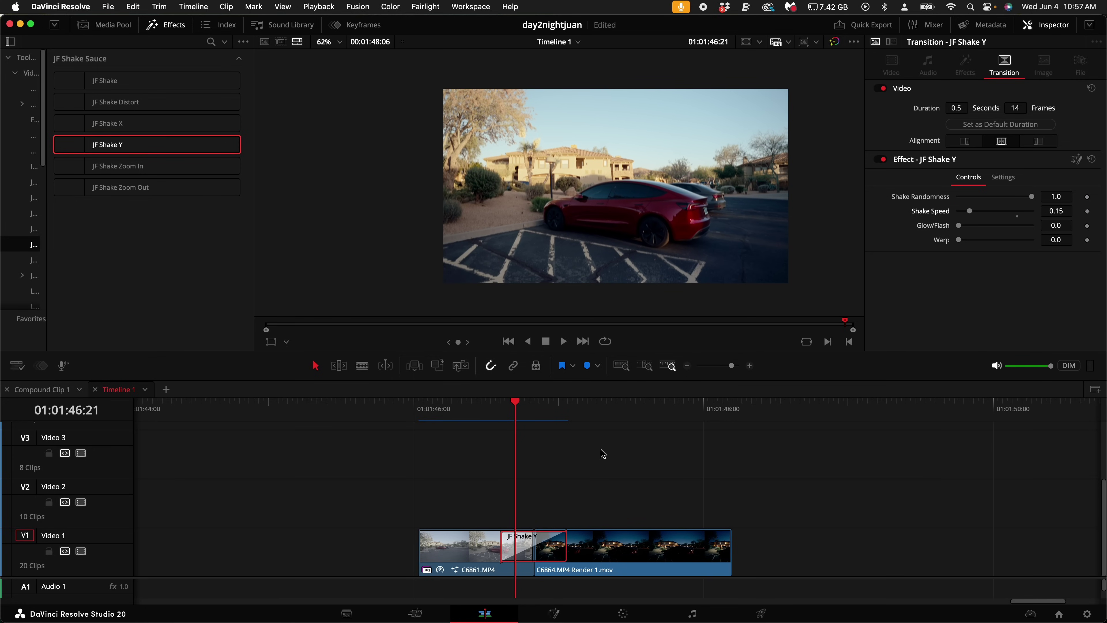
Play the sequence from the day clip's start through the shake transition to check the effect
{"action": "left_click", "coordinate": [470, 416]}
{"action": "left_click", "coordinate": [430, 416]}
{"action": "key", "text": "space"}
{"action": "key", "text": "space"}
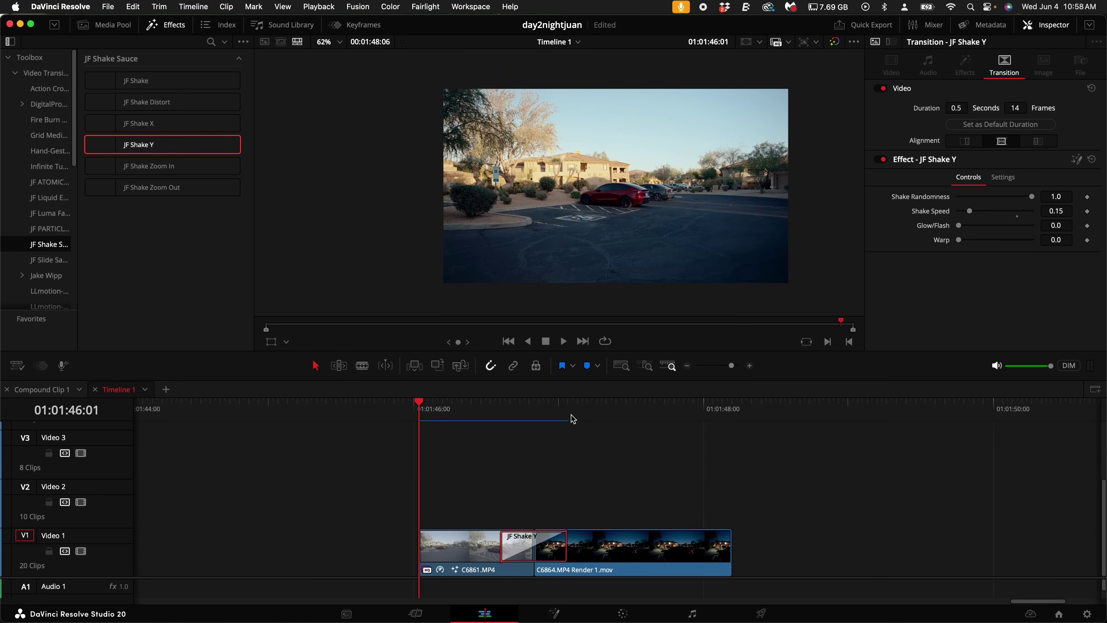
{"action": "key", "text": "space"}
{"action": "key", "text": "space"}
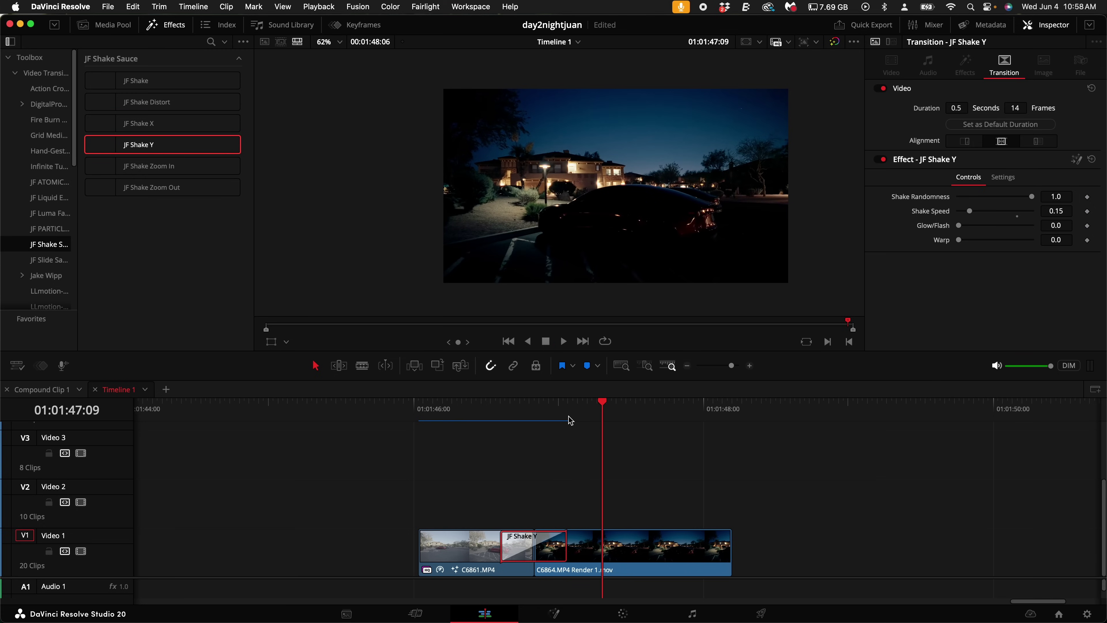
Place an Adjustment Clip on Video 2, starting at the beginning of the day clip
{"action": "left_click", "coordinate": [15, 73]}
{"action": "left_click", "coordinate": [35, 151]}
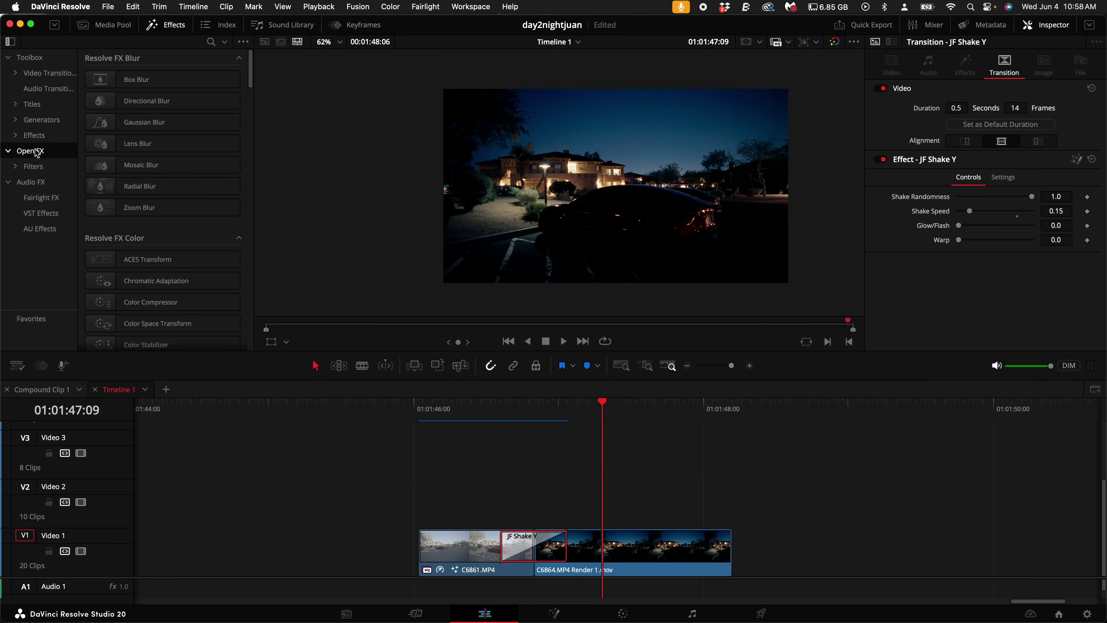
{"action": "left_click", "coordinate": [34, 134]}
{"action": "left_click_drag", "start_coordinate": [131, 81], "coordinate": [419, 487]}
Split the adjustment clip about ten frames in, delete the remainder and select the short piece
{"action": "key", "text": "b"}
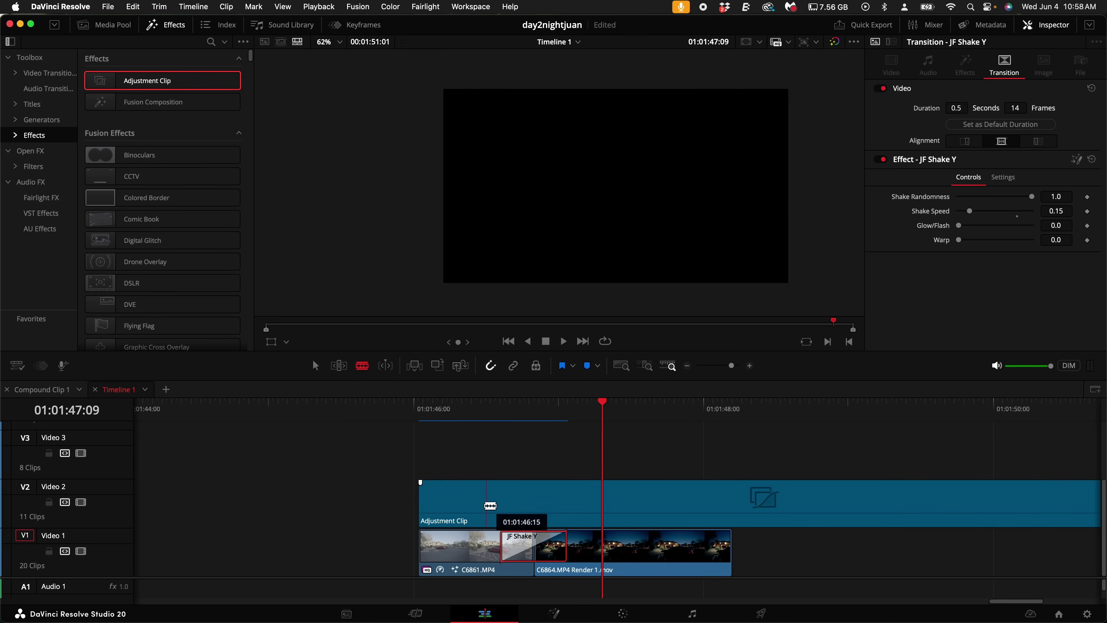
{"action": "left_click", "coordinate": [466, 501]}
{"action": "key", "text": "a"}
{"action": "left_click", "coordinate": [538, 507]}
{"action": "key", "text": "BackSpace"}
{"action": "left_click", "coordinate": [444, 503]}
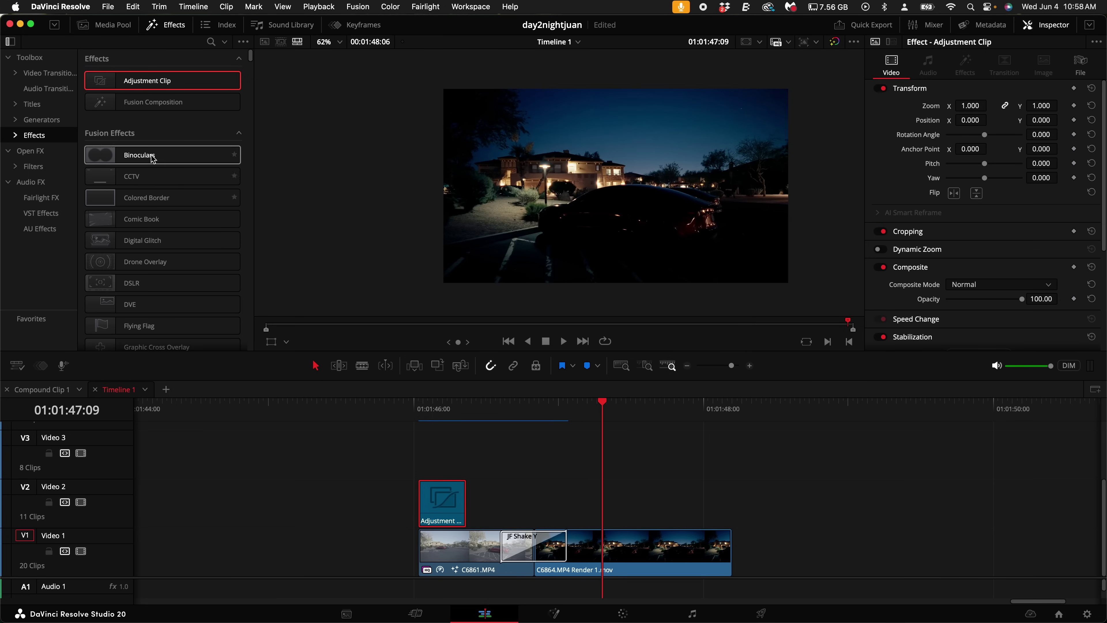
Apply the JF_Ultra_Blur effect to the short adjustment clip
{"action": "left_click", "coordinate": [15, 135]}
{"action": "scroll", "coordinate": [41, 230], "scroll_direction": "down", "scroll_amount": 1}
{"action": "scroll", "coordinate": [42, 233], "scroll_direction": "down", "scroll_amount": 1}
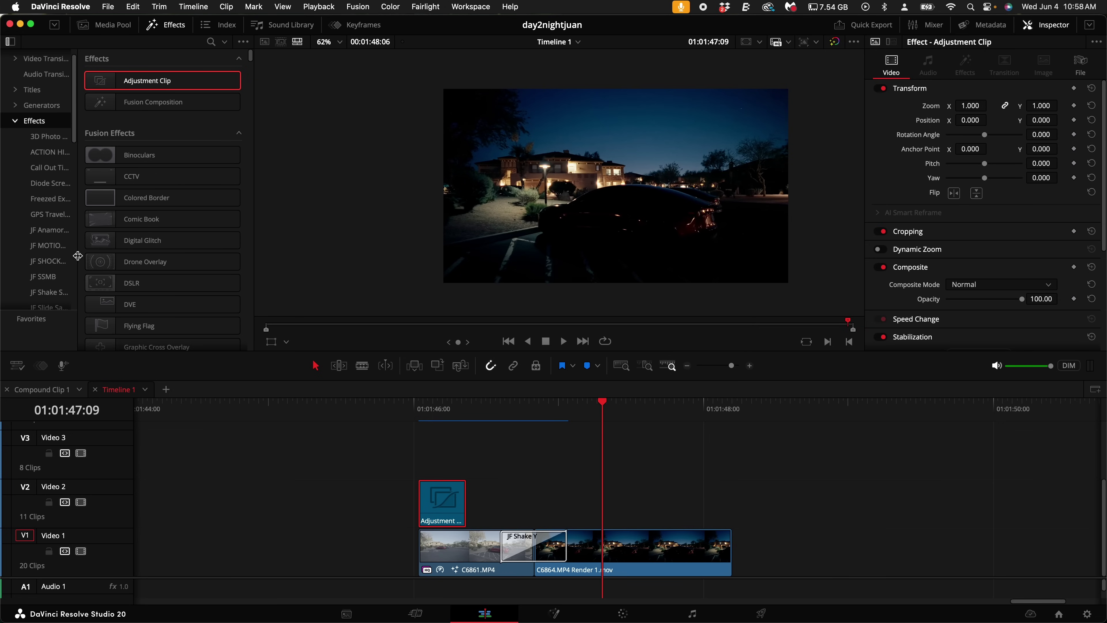
{"action": "left_click_drag", "start_coordinate": [77, 255], "coordinate": [104, 256]}
{"action": "scroll", "coordinate": [65, 262], "scroll_direction": "down", "scroll_amount": 2}
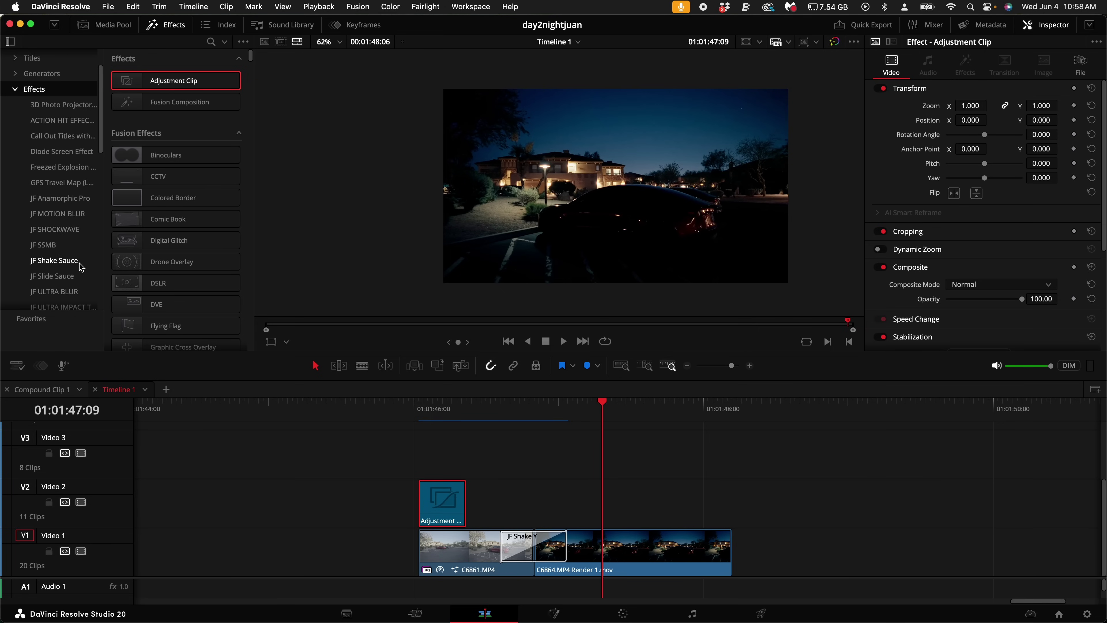
{"action": "left_click", "coordinate": [69, 291]}
{"action": "left_click_drag", "start_coordinate": [168, 80], "coordinate": [441, 501]}
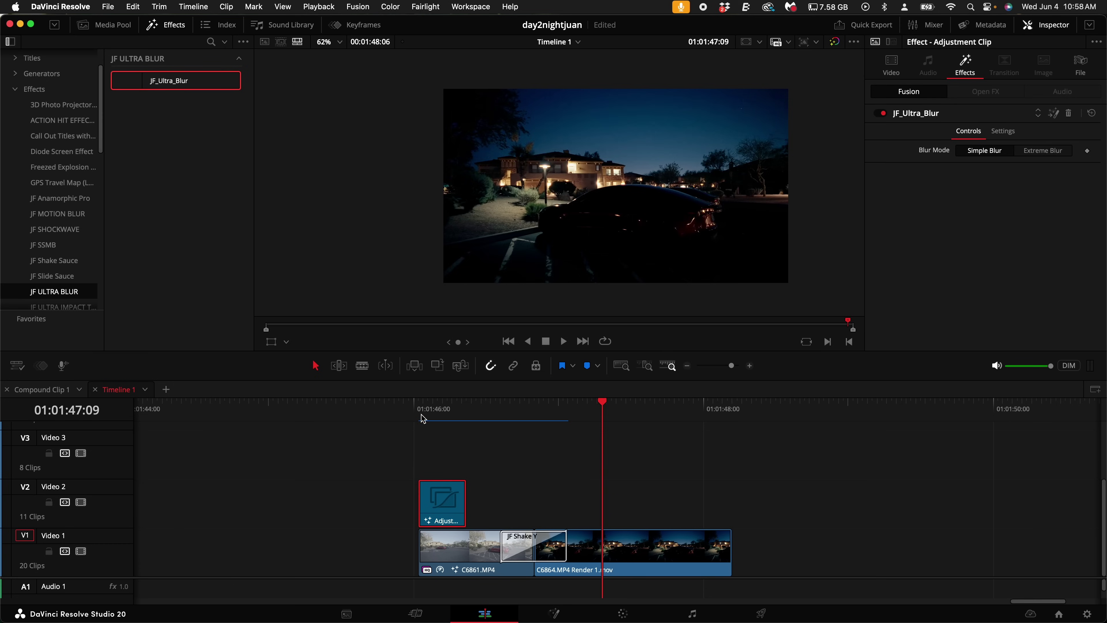
Close the effects library and examine the motion blur on the day shot at 01:01:46:05, comparing it with the adjustment clip disabled
{"action": "left_click", "coordinate": [421, 417]}
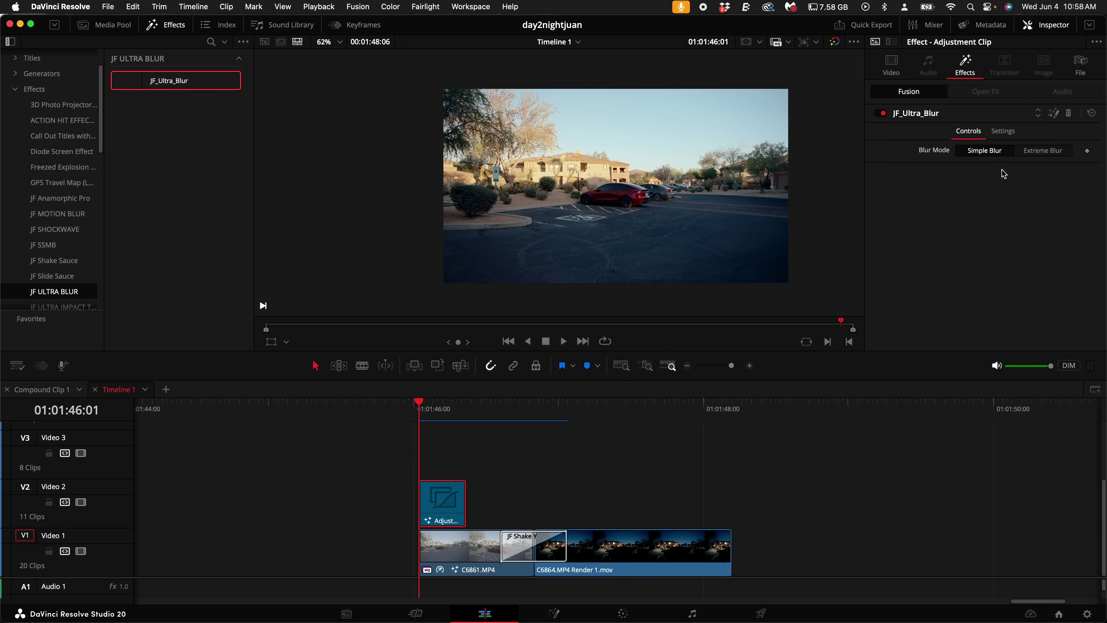
{"action": "left_click", "coordinate": [165, 25]}
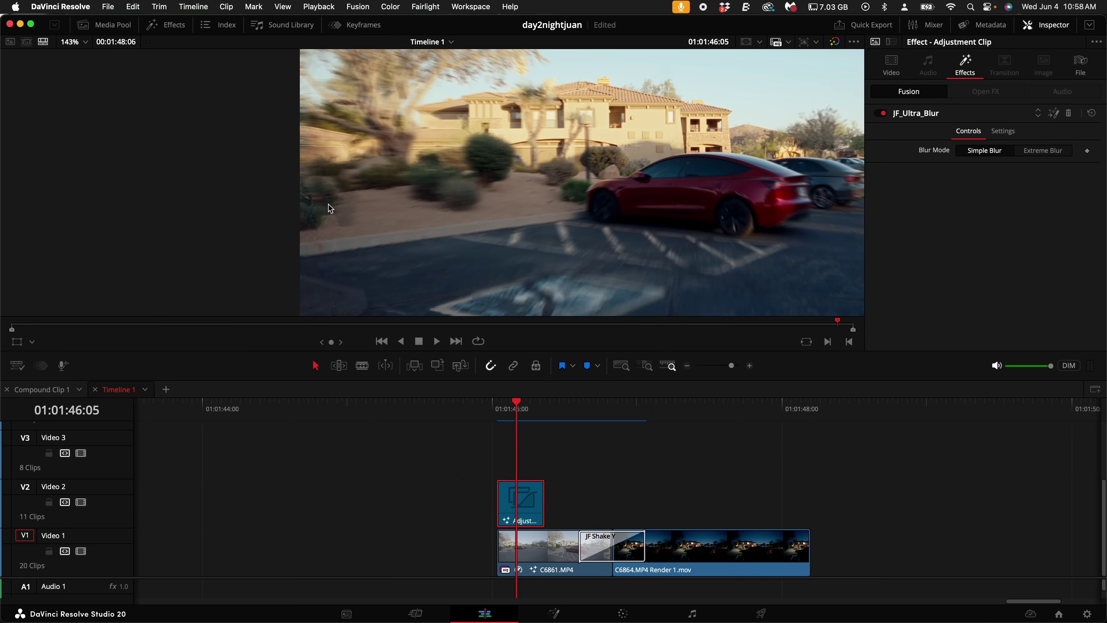
{"action": "scroll", "coordinate": [368, 178], "scroll_direction": "up", "scroll_amount": 5}
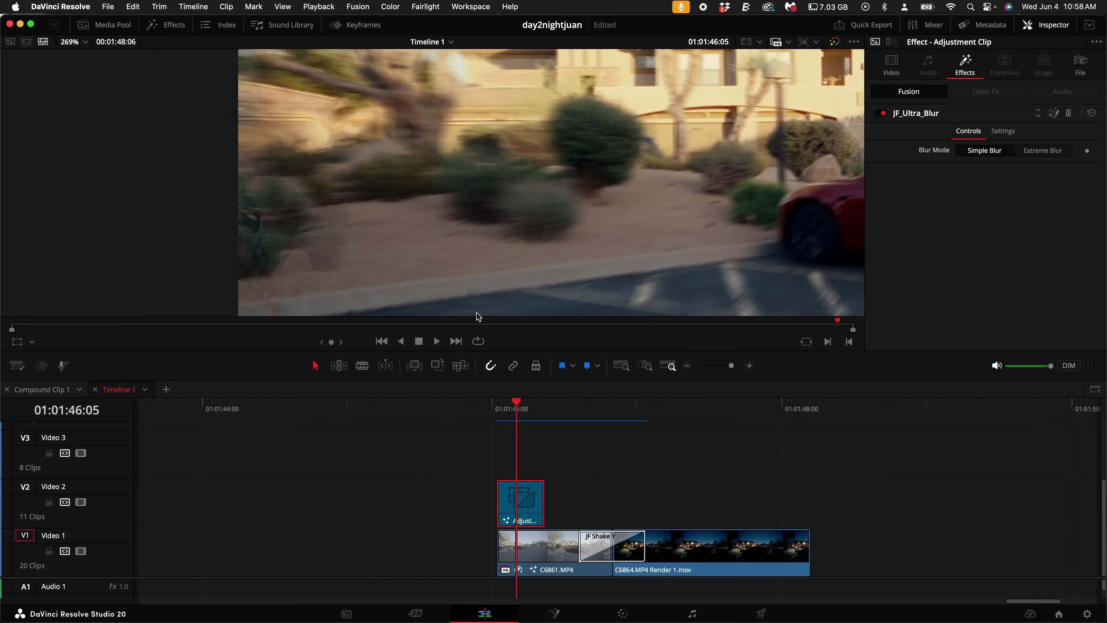
{"action": "key", "text": "d"}
{"action": "scroll", "coordinate": [739, 211], "scroll_direction": "down", "scroll_amount": 10}
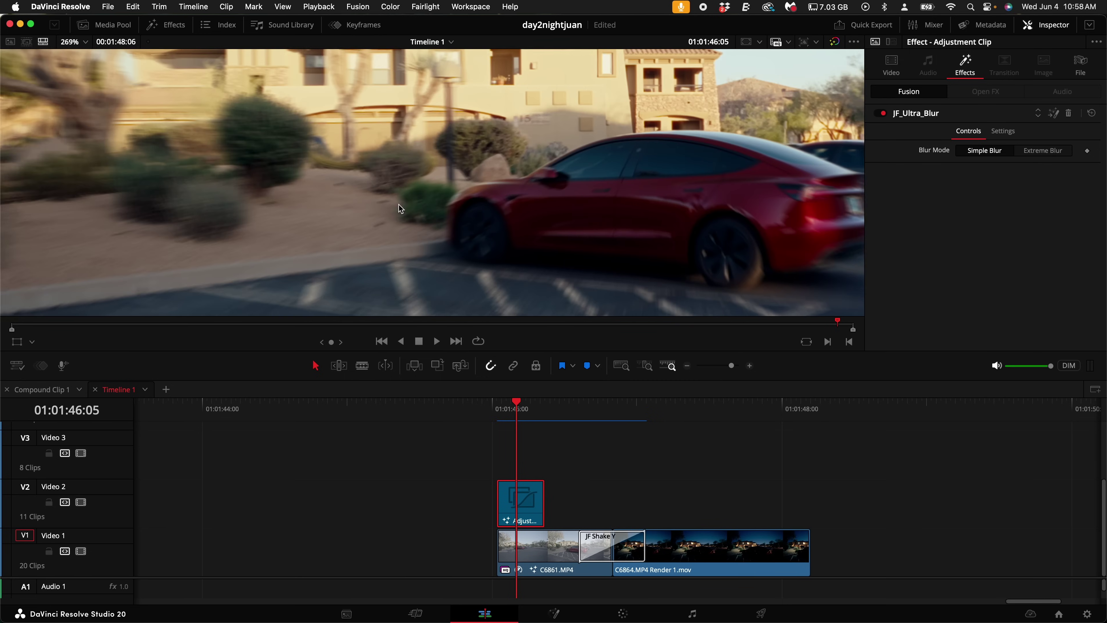
{"action": "left_click_drag", "start_coordinate": [570, 258], "coordinate": [565, 253]}
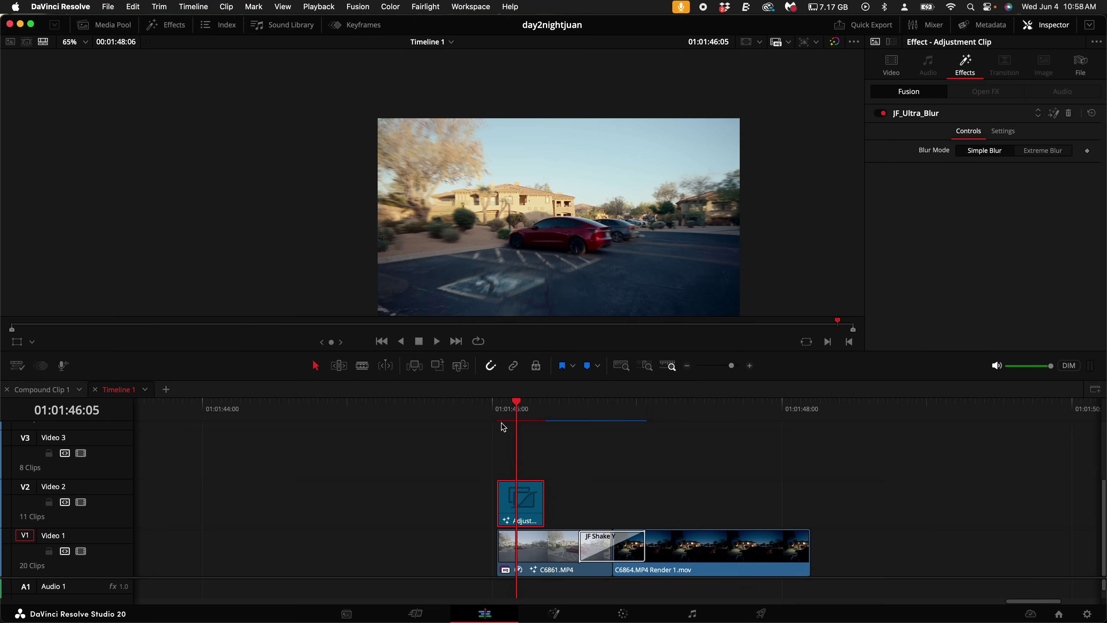
Play the blurred opening from the day clip's start and add a short fade-out to the end of the adjustment clip
{"action": "left_click", "coordinate": [499, 410]}
{"action": "key", "text": "space"}
{"action": "left_click", "coordinate": [498, 408]}
{"action": "left_click", "coordinate": [497, 410]}
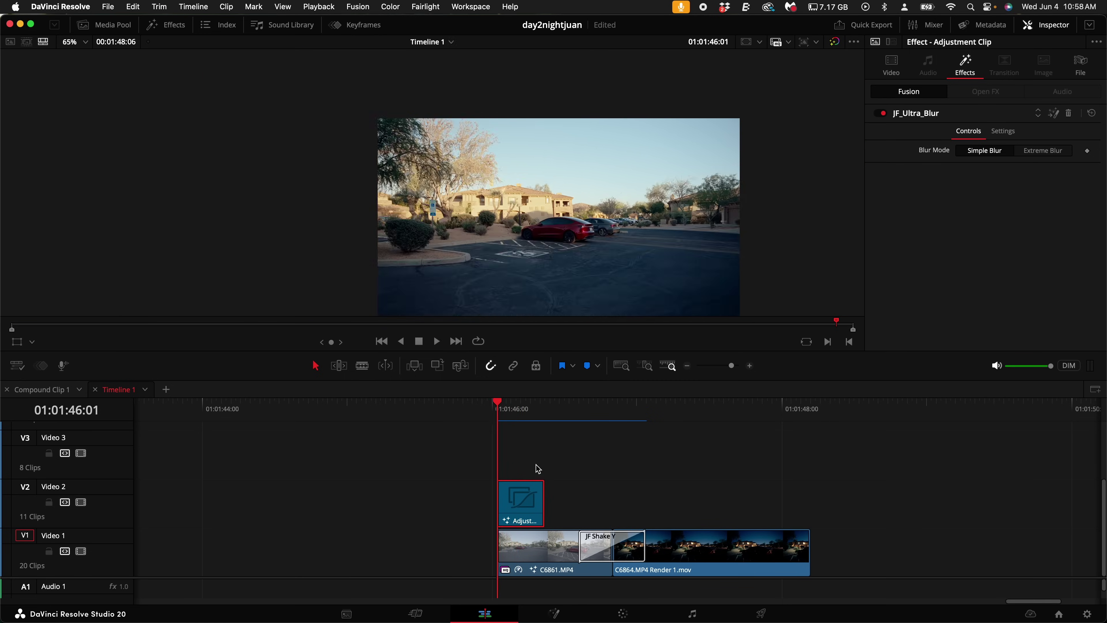
{"action": "key", "text": "space"}
{"action": "left_click_drag", "start_coordinate": [541, 482], "coordinate": [532, 483]}
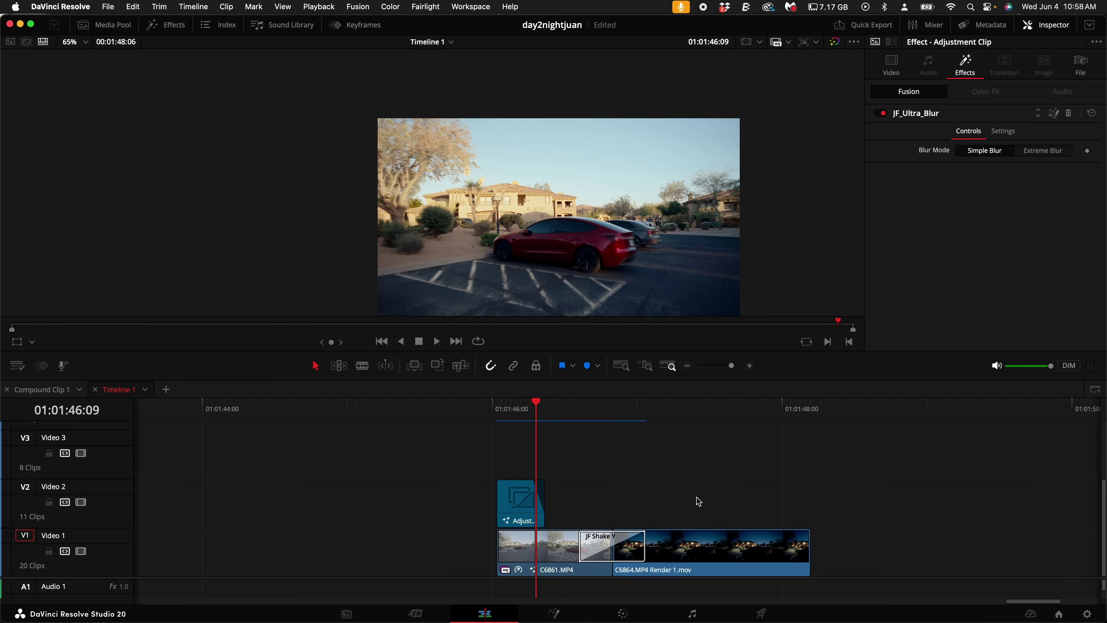
Play back the finished day-to-night transition from just before the day clip
{"action": "key", "text": "space"}
{"action": "key", "text": "space"}
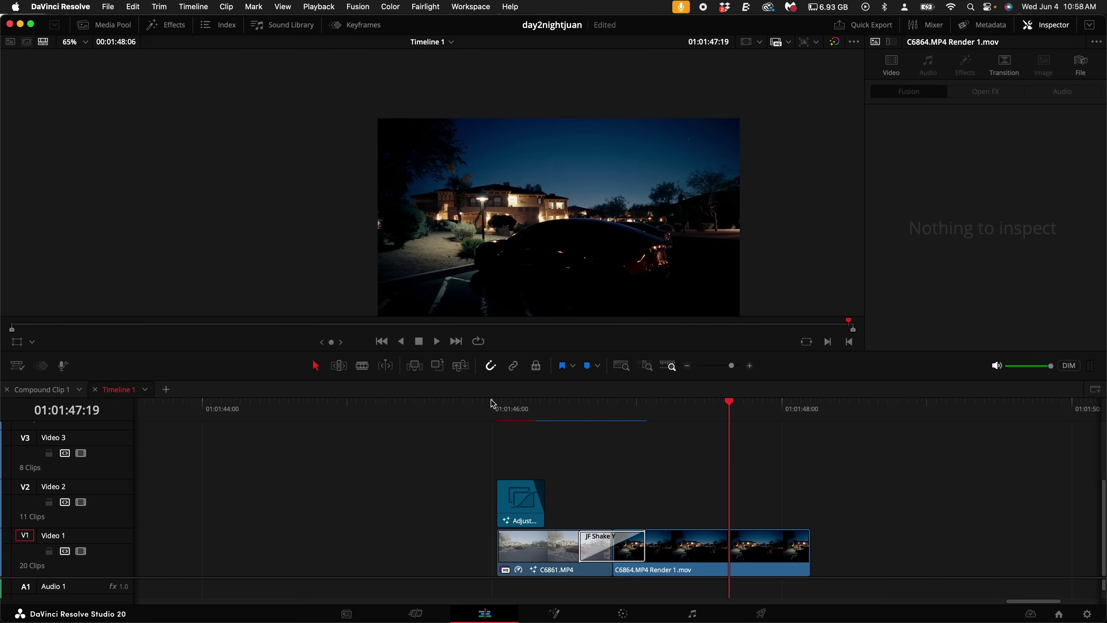
{"action": "left_click", "coordinate": [490, 404]}
{"action": "key", "text": "space"}
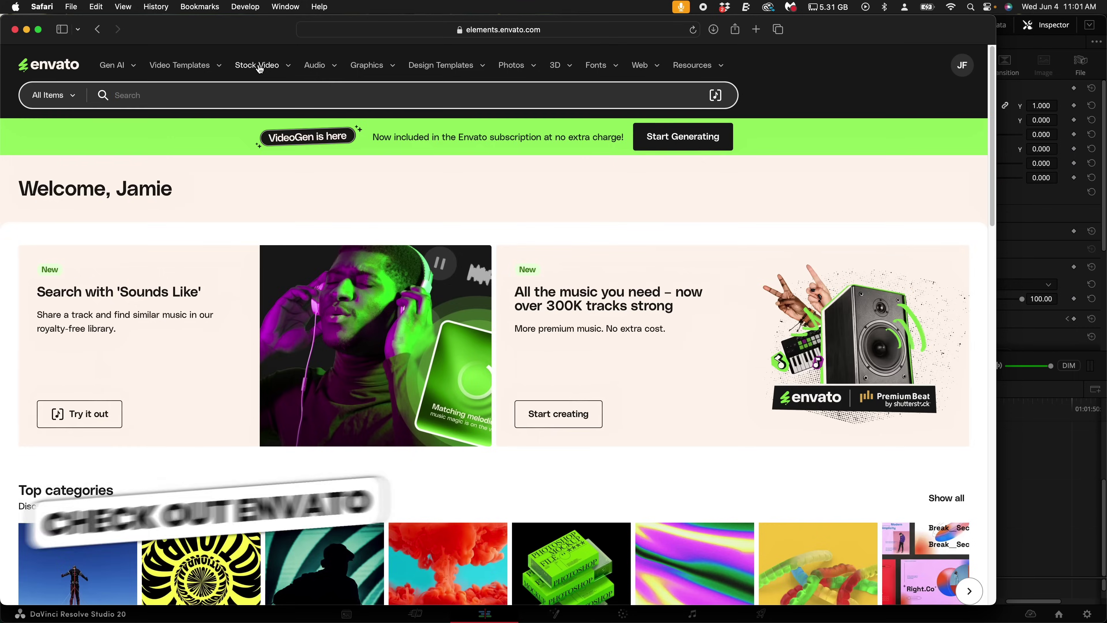
Search Envato's stock videos for "on and off switch" and browse the matching clips
{"action": "left_click", "coordinate": [257, 66]}
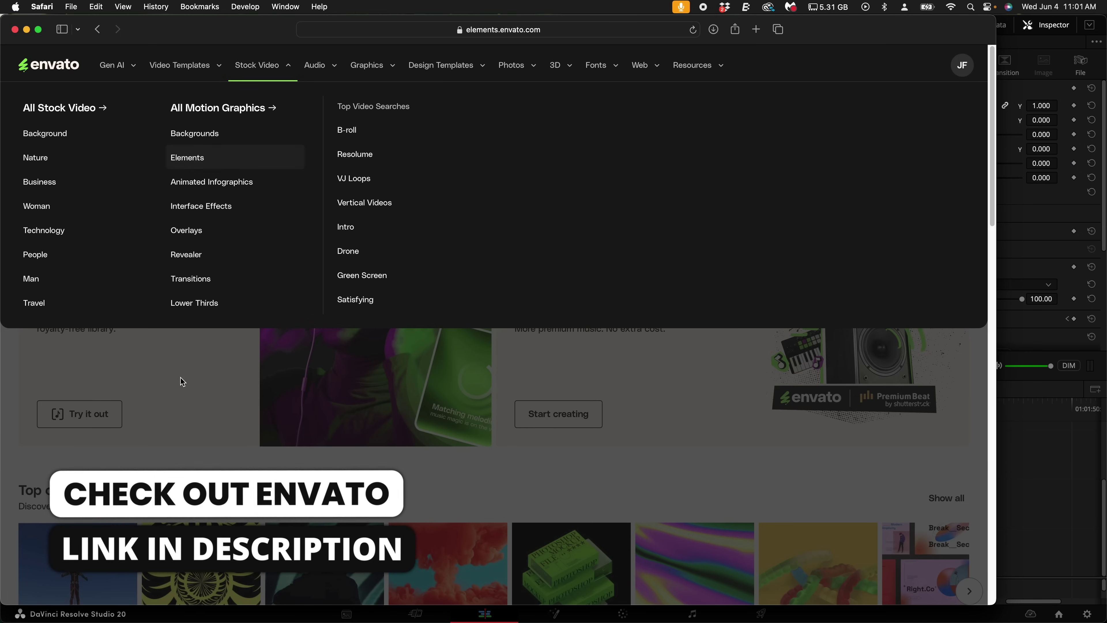
{"action": "left_click", "coordinate": [238, 430]}
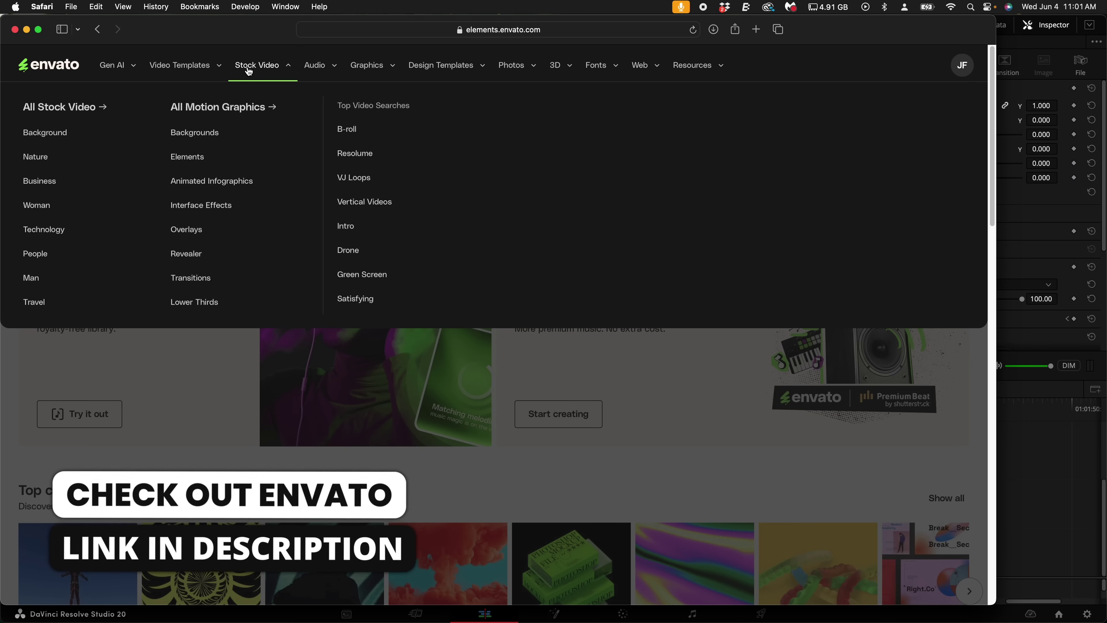
{"action": "left_click", "coordinate": [248, 70]}
{"action": "type", "text": "on a"}
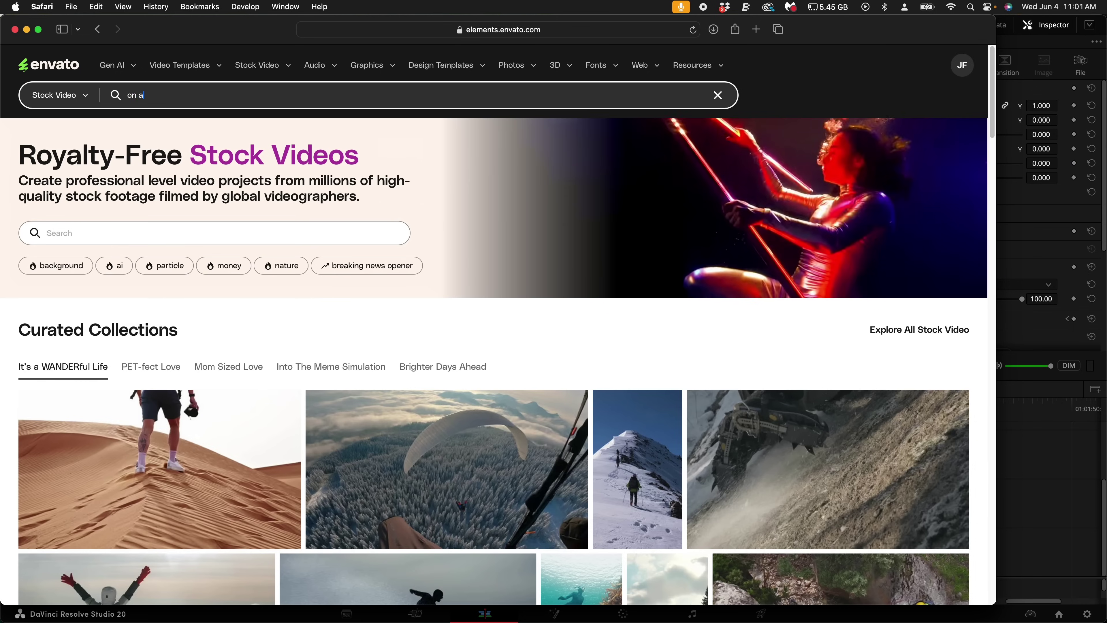
{"action": "type", "text": "nd off switch"}
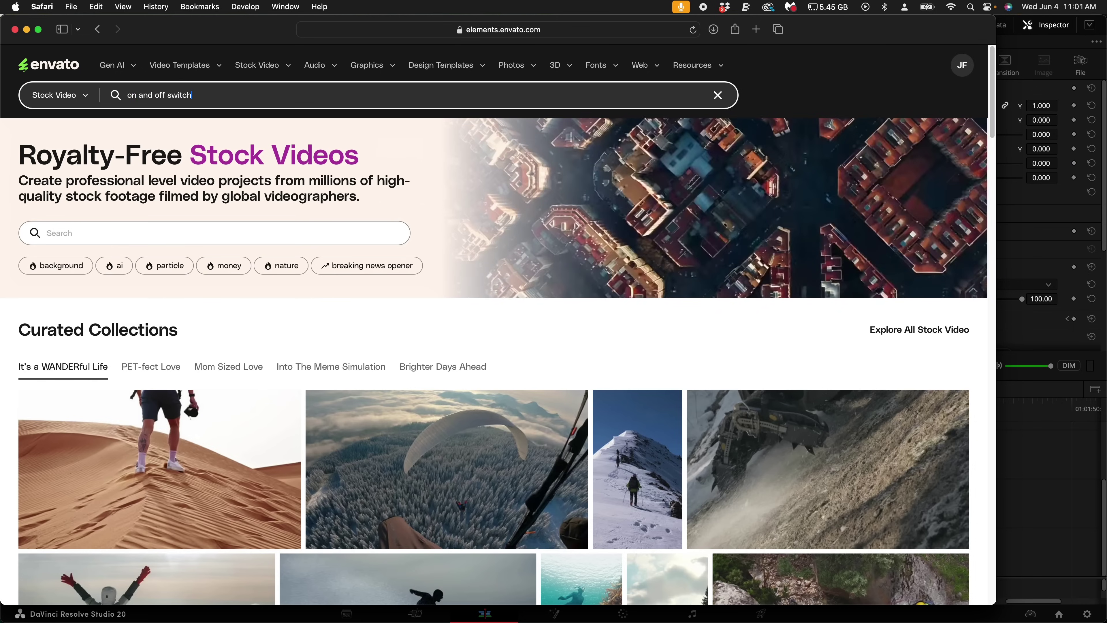
{"action": "key", "text": "Return"}
{"action": "scroll", "coordinate": [614, 435], "scroll_direction": "down", "scroll_amount": 2}
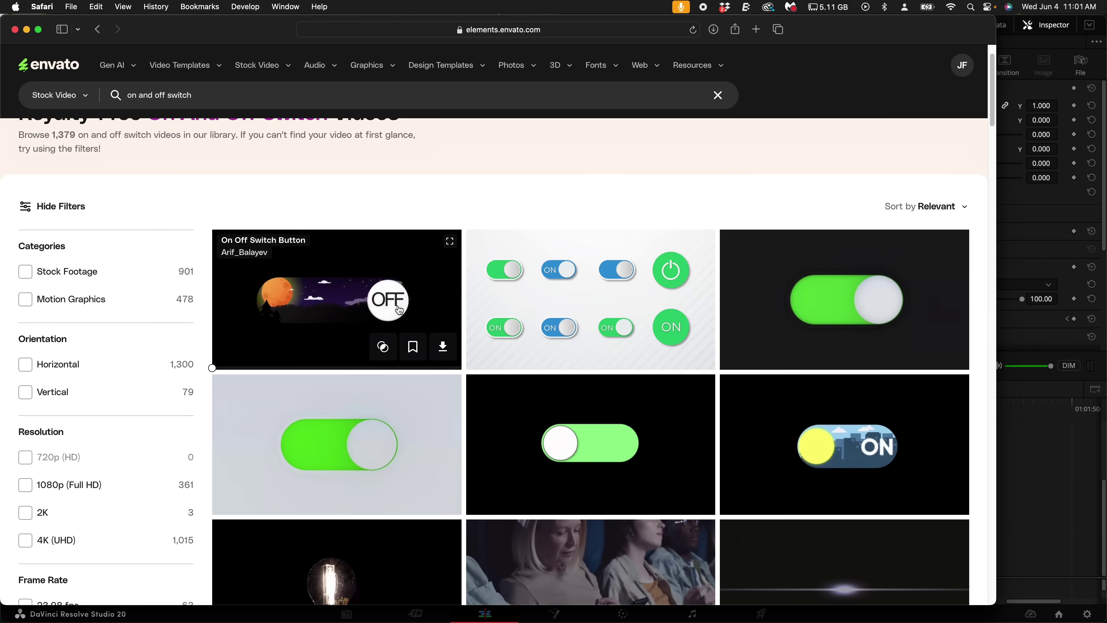
Look through Envato's audio, graphics, video template and Gen AI categories
{"action": "scroll", "coordinate": [384, 332], "scroll_direction": "up", "scroll_amount": 2}
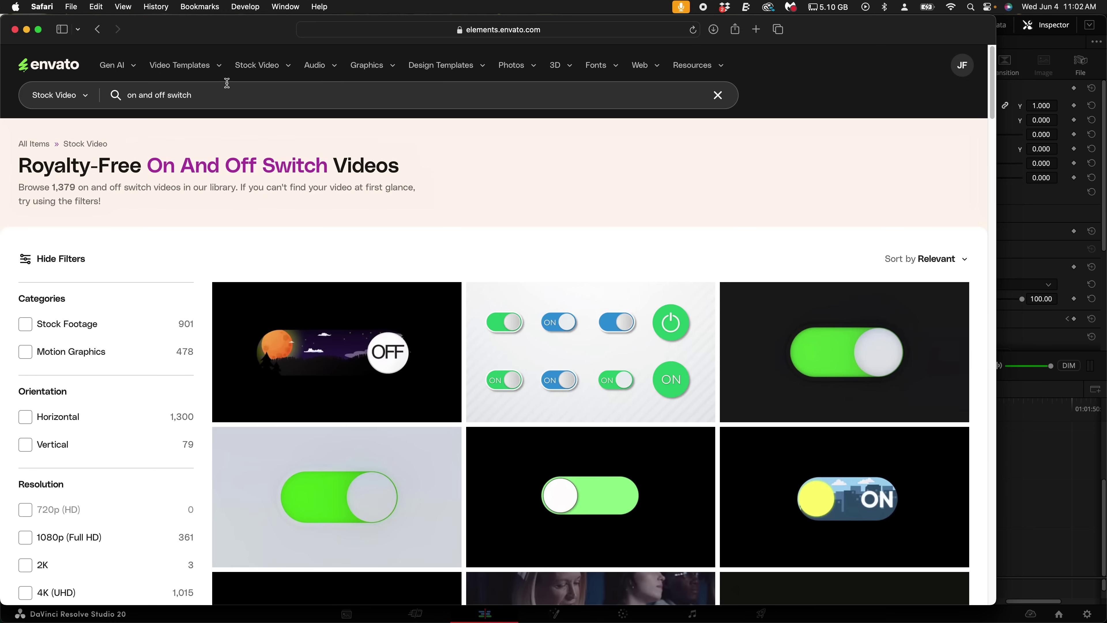
{"action": "left_click", "coordinate": [334, 66]}
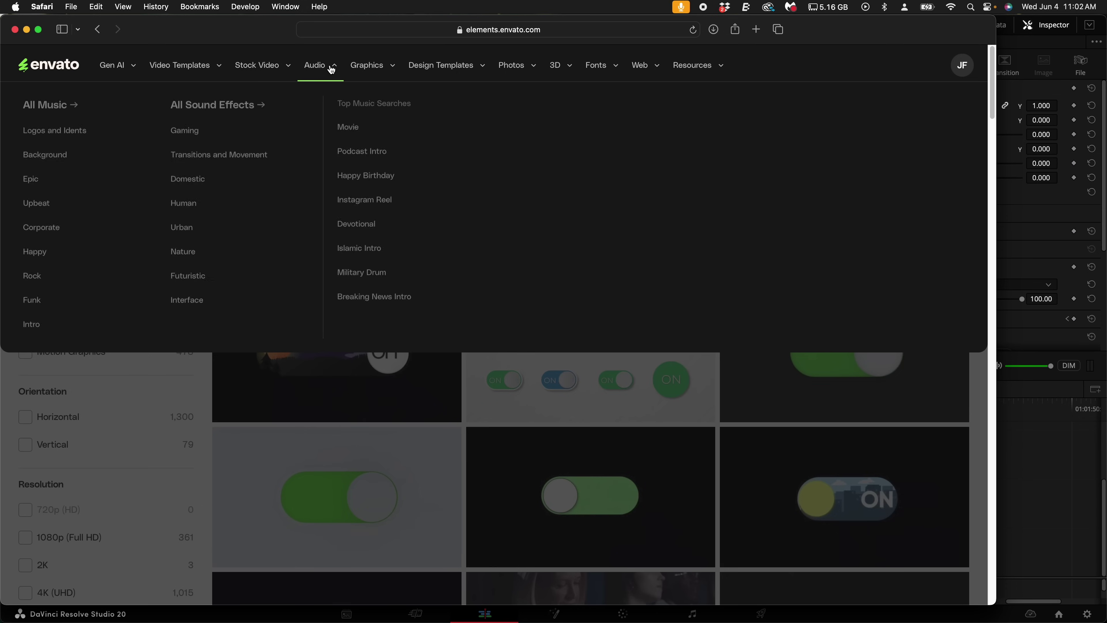
{"action": "left_click", "coordinate": [373, 66]}
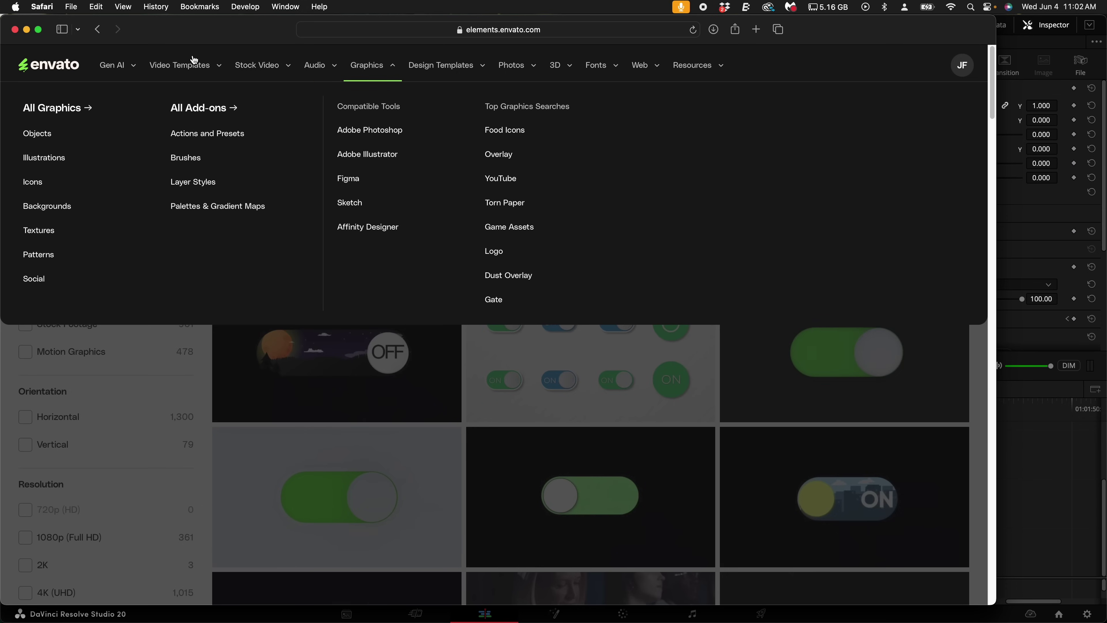
{"action": "left_click", "coordinate": [178, 67]}
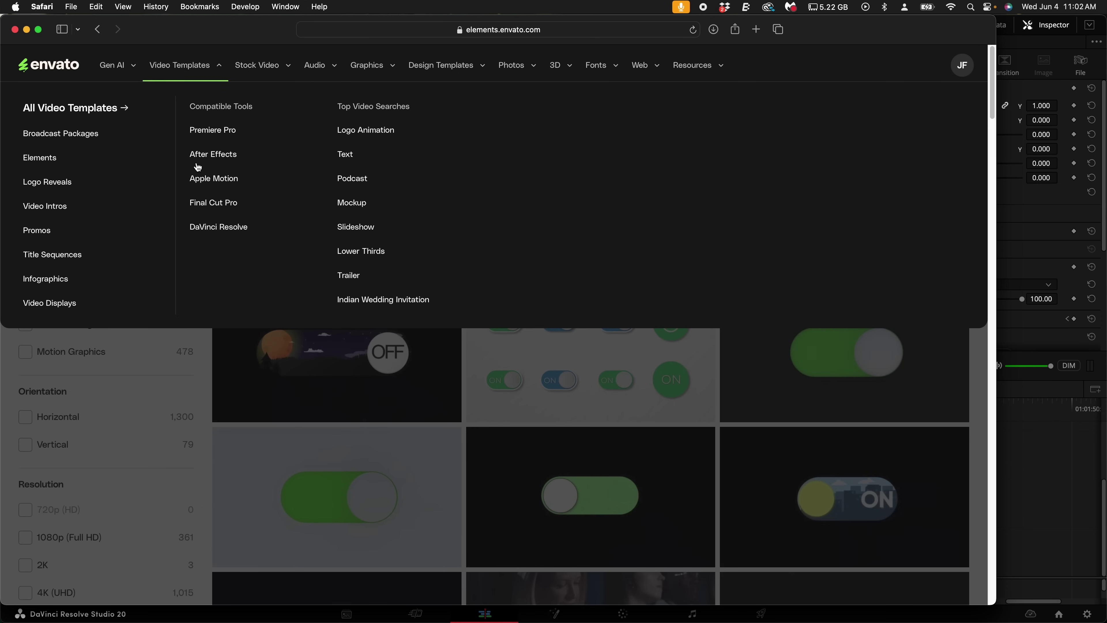
{"action": "left_click", "coordinate": [116, 68]}
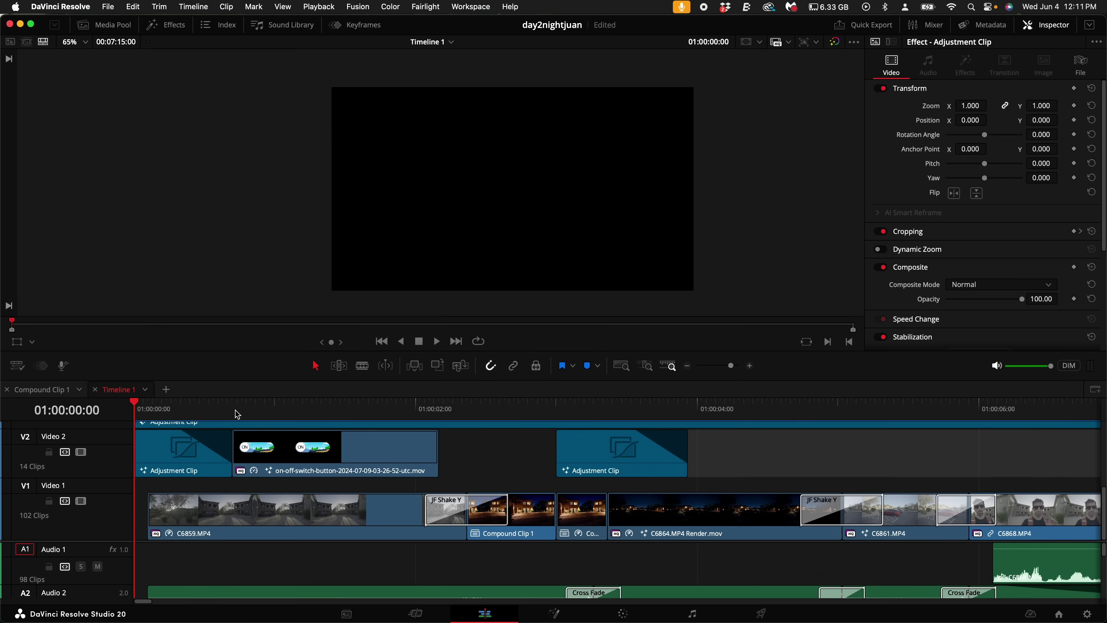
Switch to DaVinci Resolve and show the retime controls on the on-off switch clip and on the C6859.MP4 day clip
{"action": "left_click", "coordinate": [234, 410]}
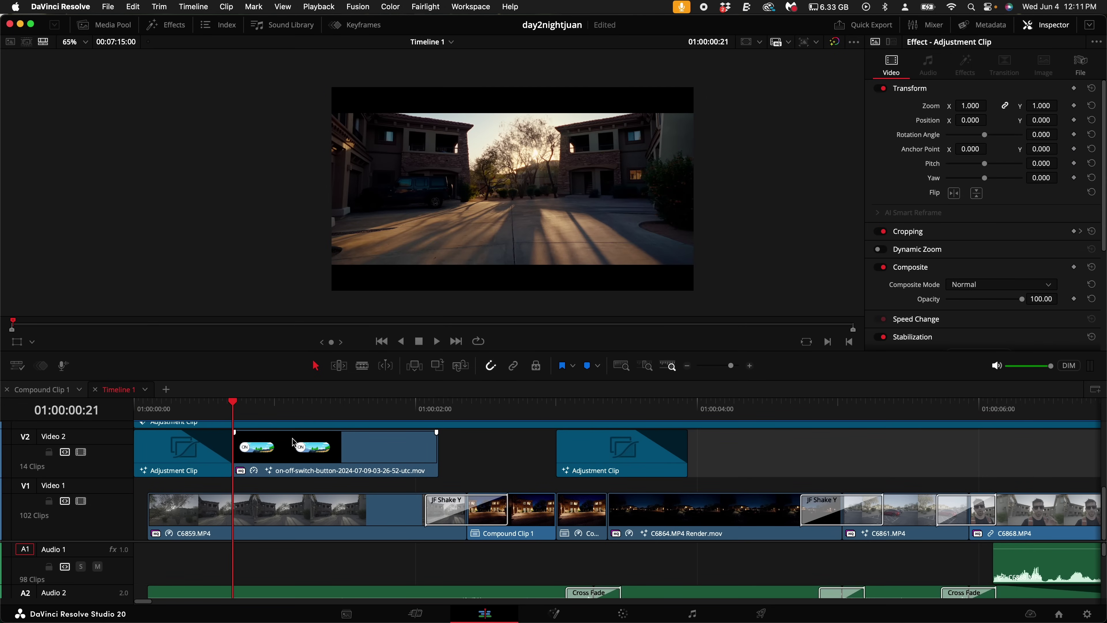
{"action": "left_click", "coordinate": [312, 451]}
{"action": "left_click", "coordinate": [248, 412]}
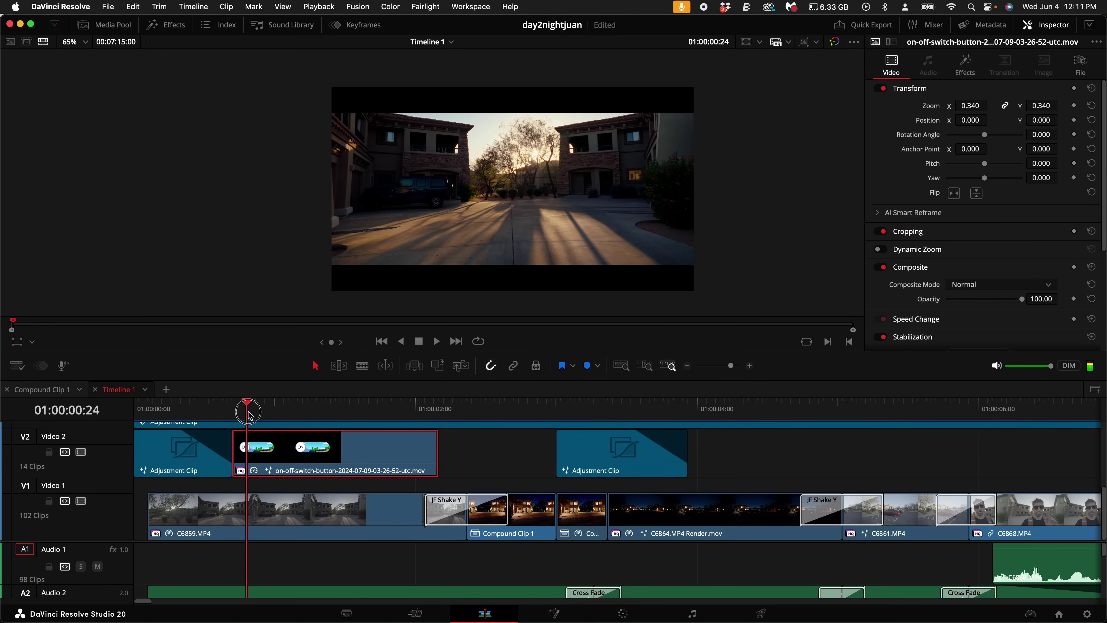
{"action": "key", "text": "super+r"}
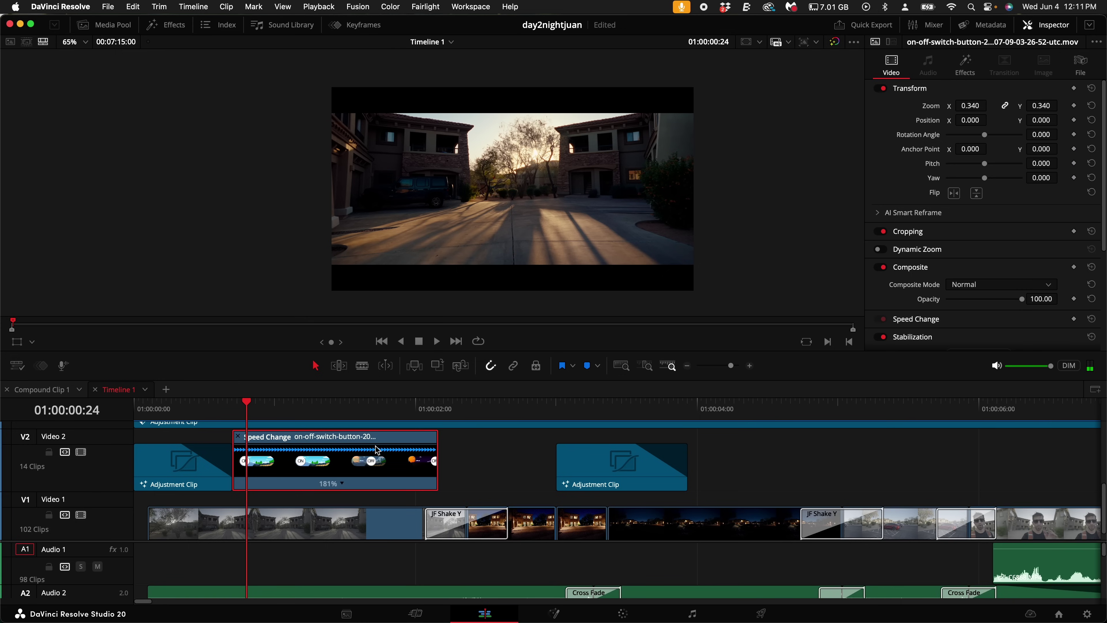
{"action": "left_click", "coordinate": [336, 513]}
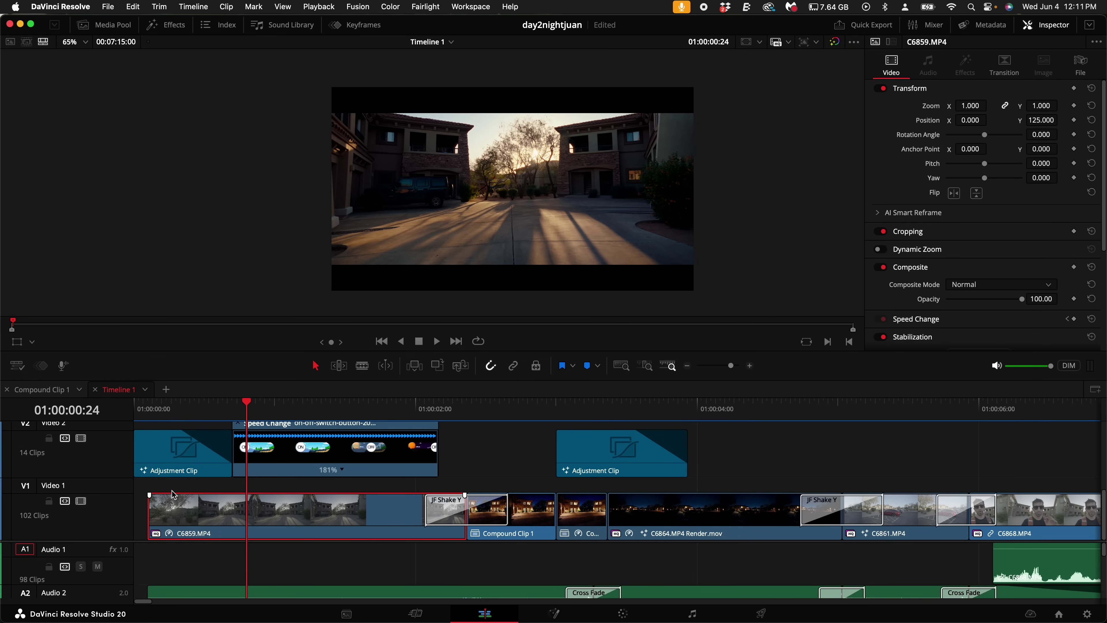
{"action": "key", "text": "ctrl+r"}
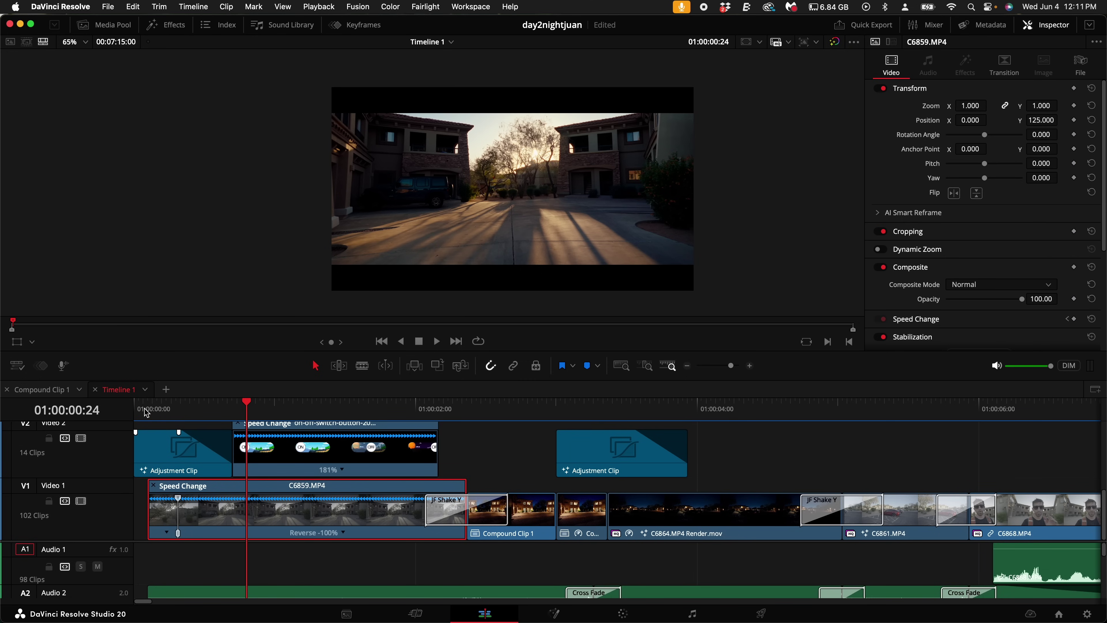
Scrub the opening from the timeline's start to 01:00:00:21 and examine the waveform of the GET2WRK.mp3 music clip
{"action": "left_click", "coordinate": [133, 409]}
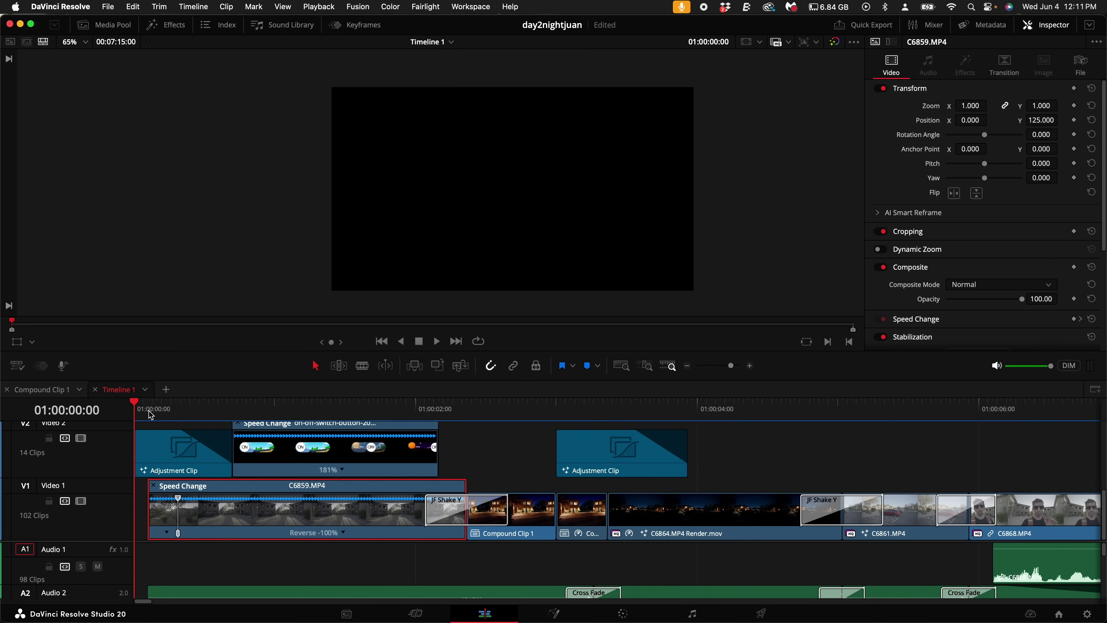
{"action": "left_click_drag", "start_coordinate": [137, 413], "coordinate": [234, 412]}
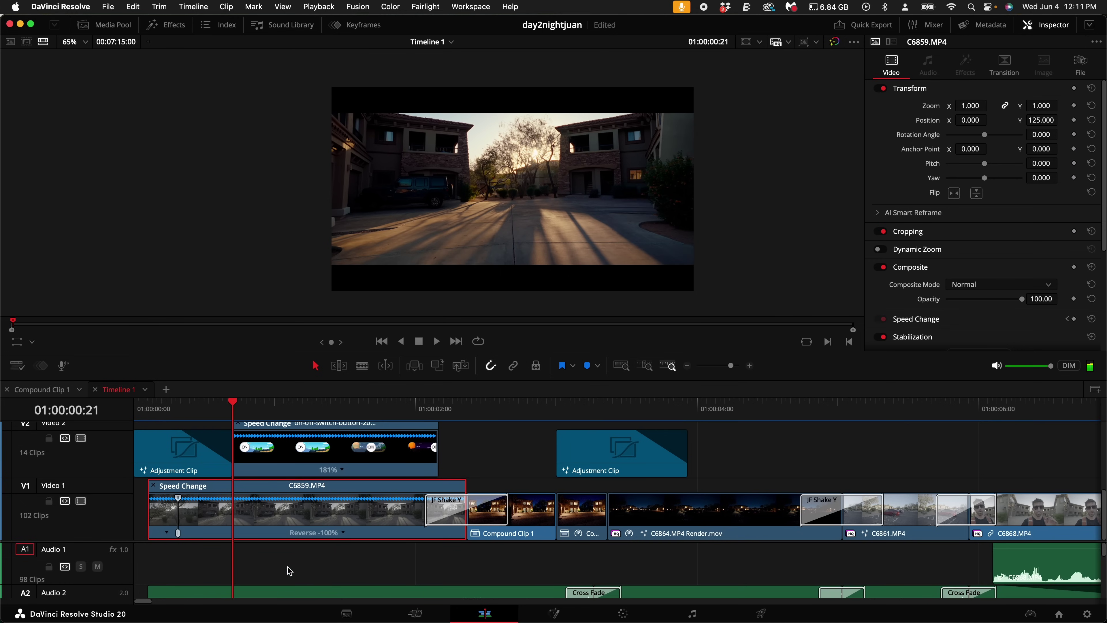
{"action": "left_click", "coordinate": [292, 589]}
{"action": "scroll", "coordinate": [186, 440], "scroll_direction": "up", "scroll_amount": 1}
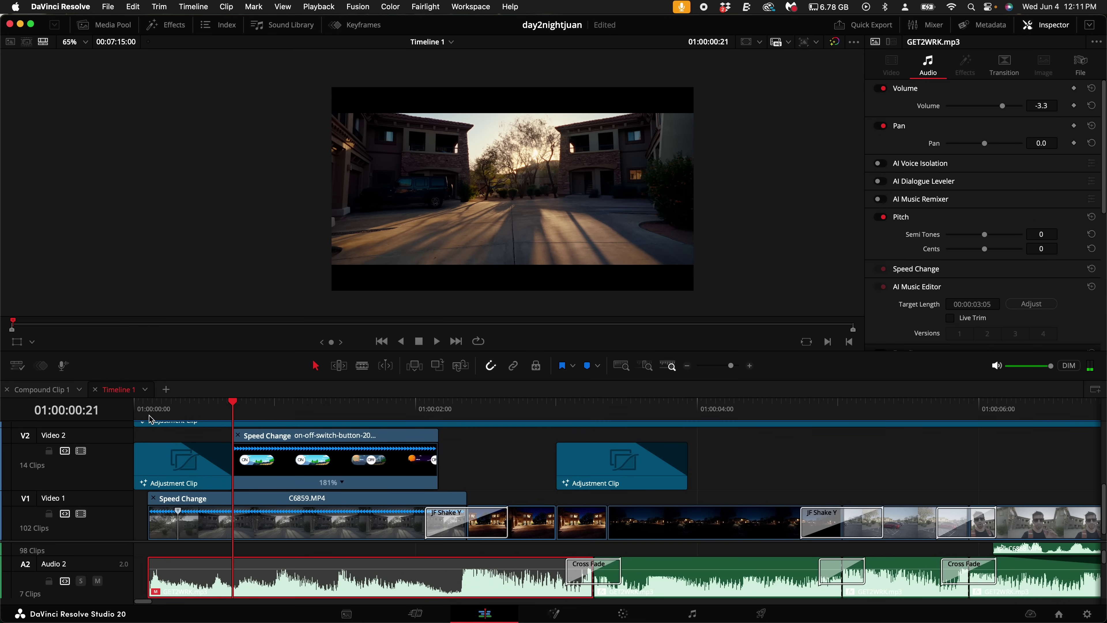
Play the sequence from the C6859.MP4 day clip through the night and car shots into the talking shot, checking the short Compound Clip 1 segment
{"action": "left_click", "coordinate": [149, 415]}
{"action": "key", "text": "space"}
{"action": "key", "text": "space"}
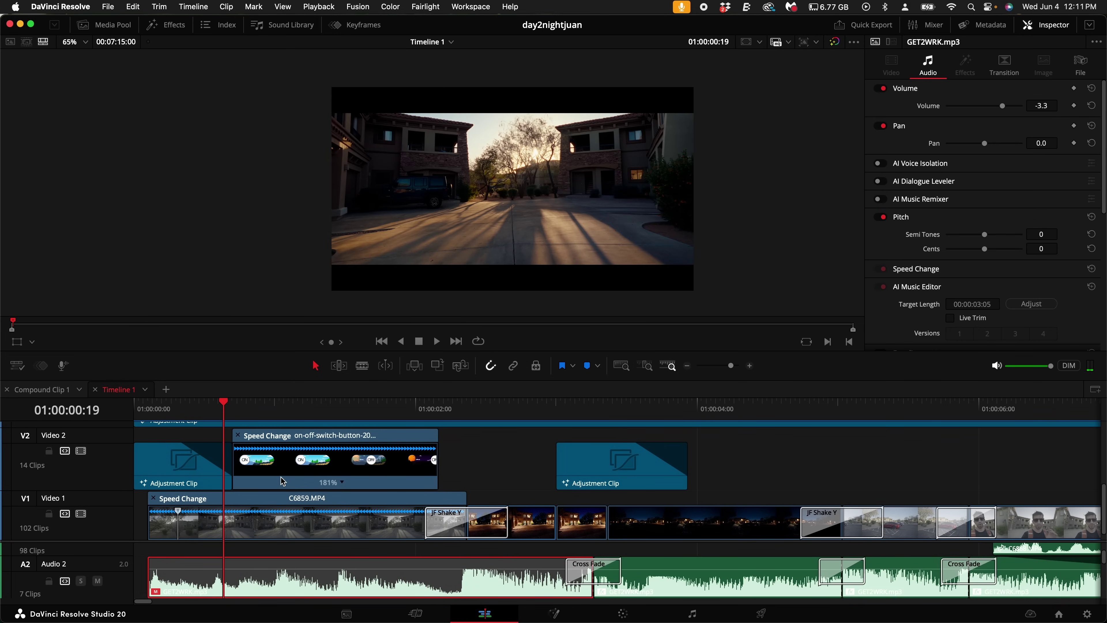
{"action": "key", "text": "space"}
{"action": "key", "text": "space"}
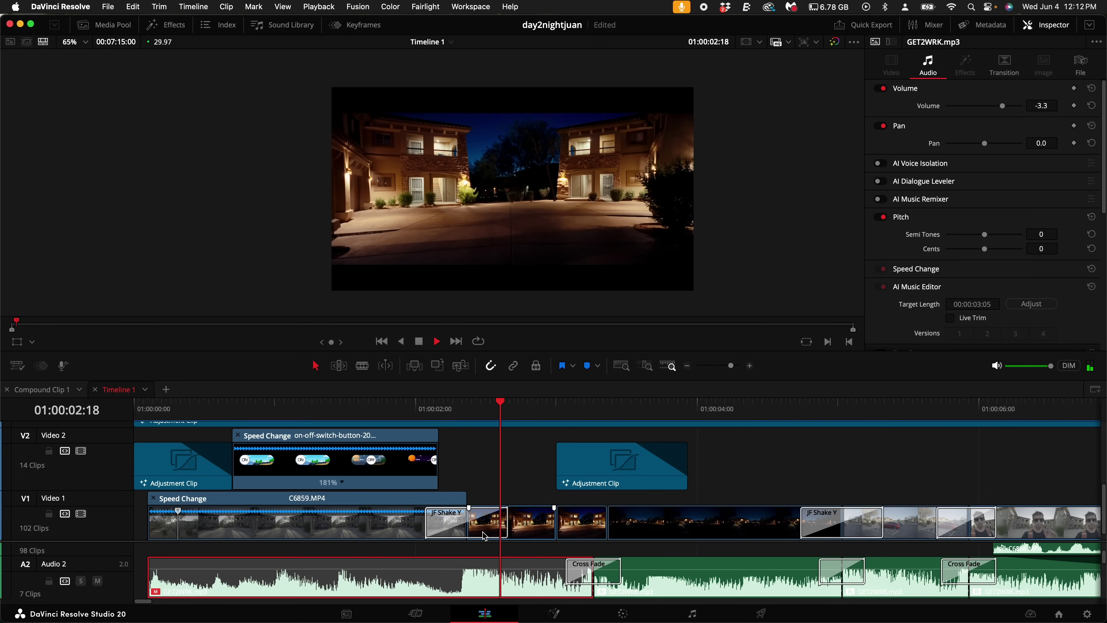
{"action": "scroll", "coordinate": [620, 541], "scroll_direction": "down", "scroll_amount": 1}
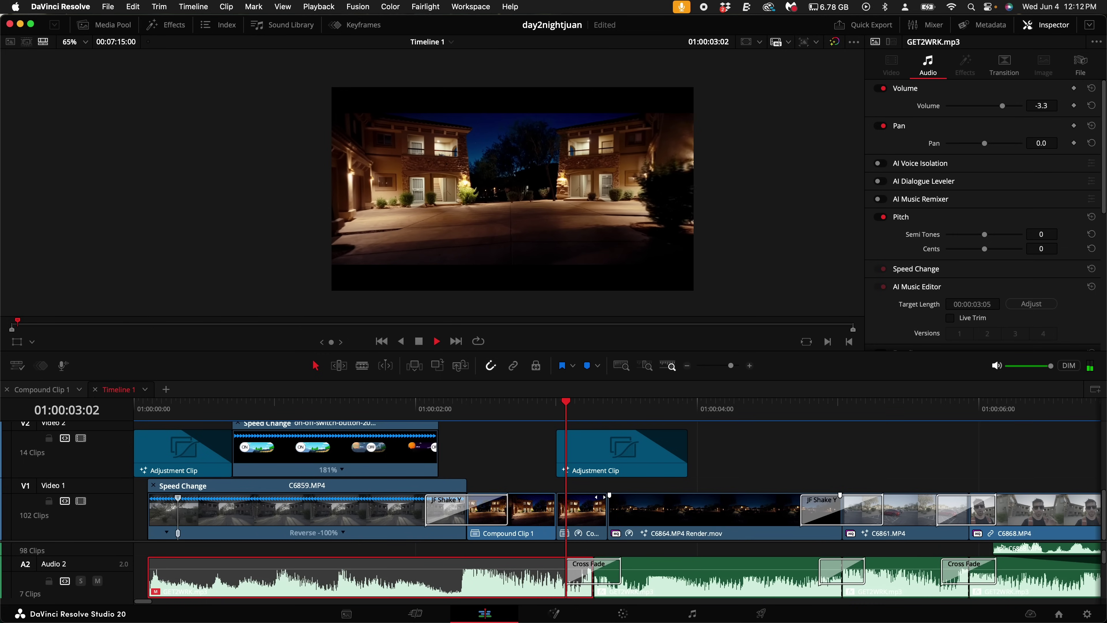
{"action": "left_click", "coordinate": [594, 518]}
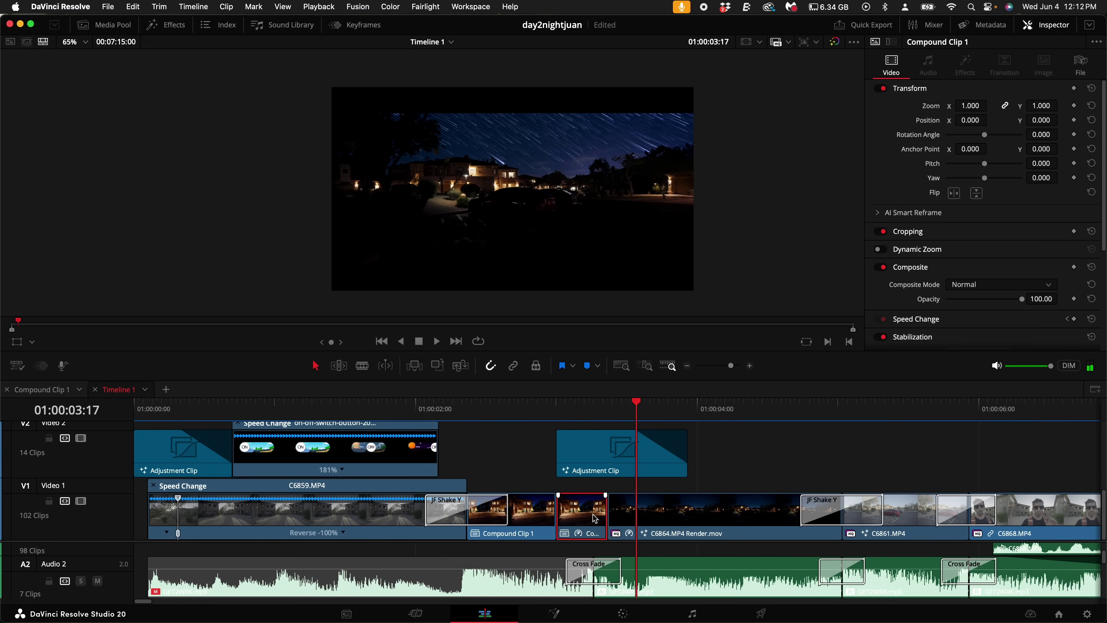
{"action": "left_click", "coordinate": [554, 409]}
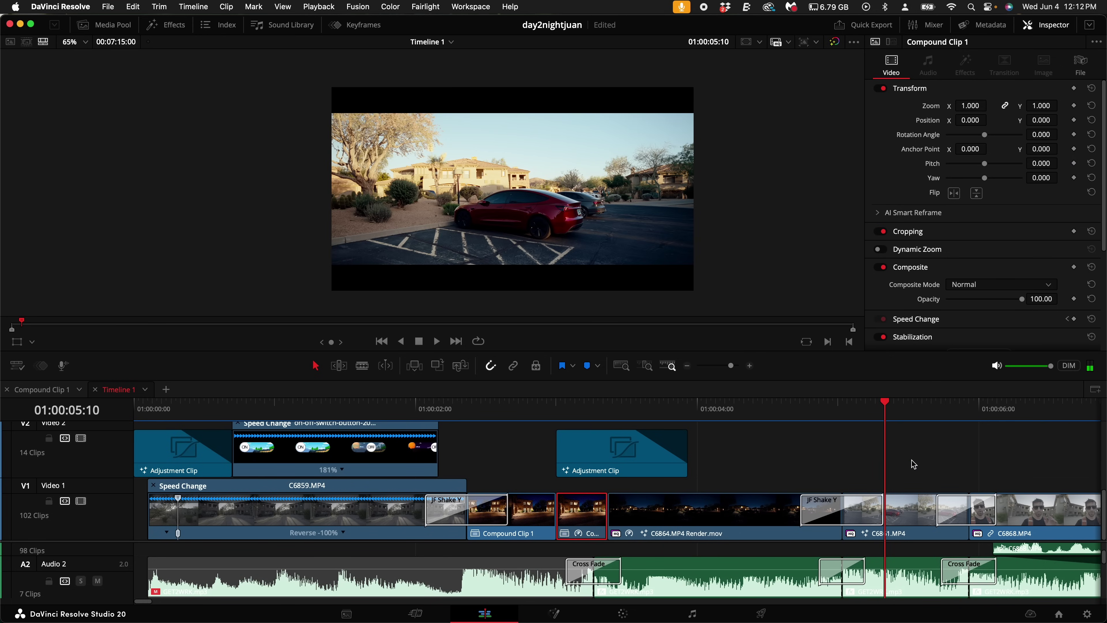
{"action": "left_click_drag", "start_coordinate": [911, 459], "coordinate": [730, 459]}
{"action": "key", "text": "space"}
{"action": "key", "text": "space"}
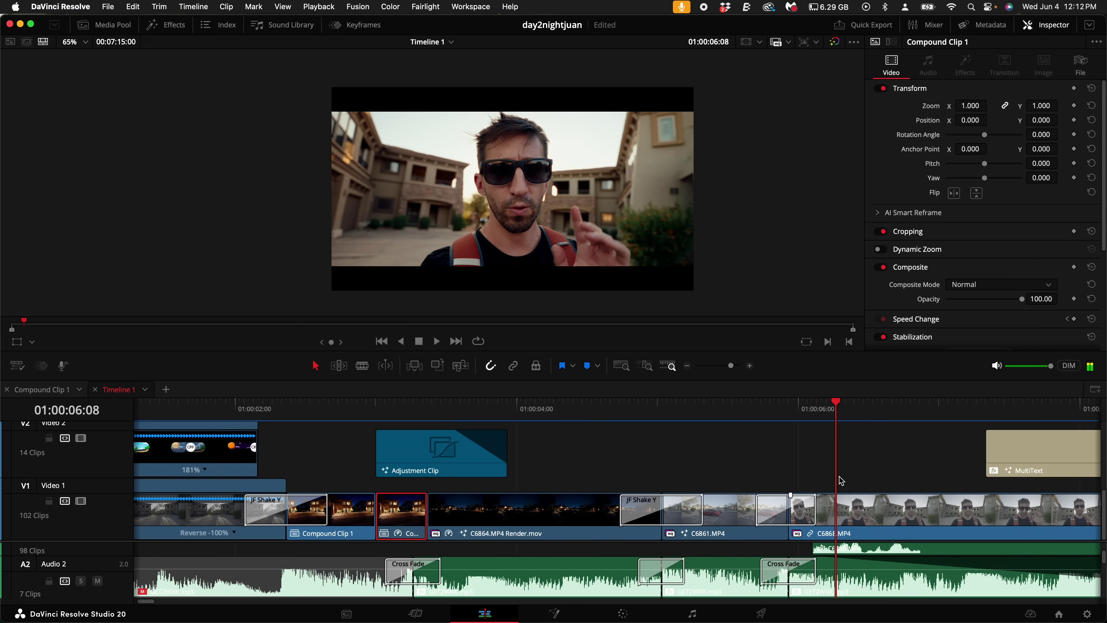
{"action": "key", "text": "space"}
Replay the opening from 01:00:00:03 to examine how the on-off switch graphic flips over the day shot
{"action": "left_click", "coordinate": [291, 426]}
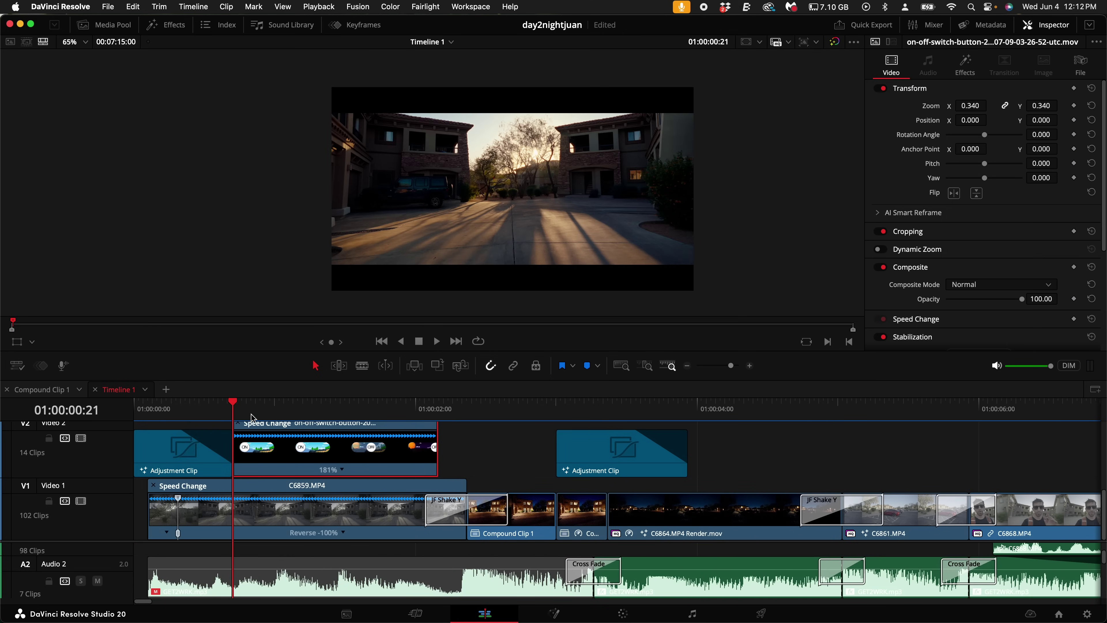
{"action": "scroll", "coordinate": [314, 478], "scroll_direction": "up", "scroll_amount": 1}
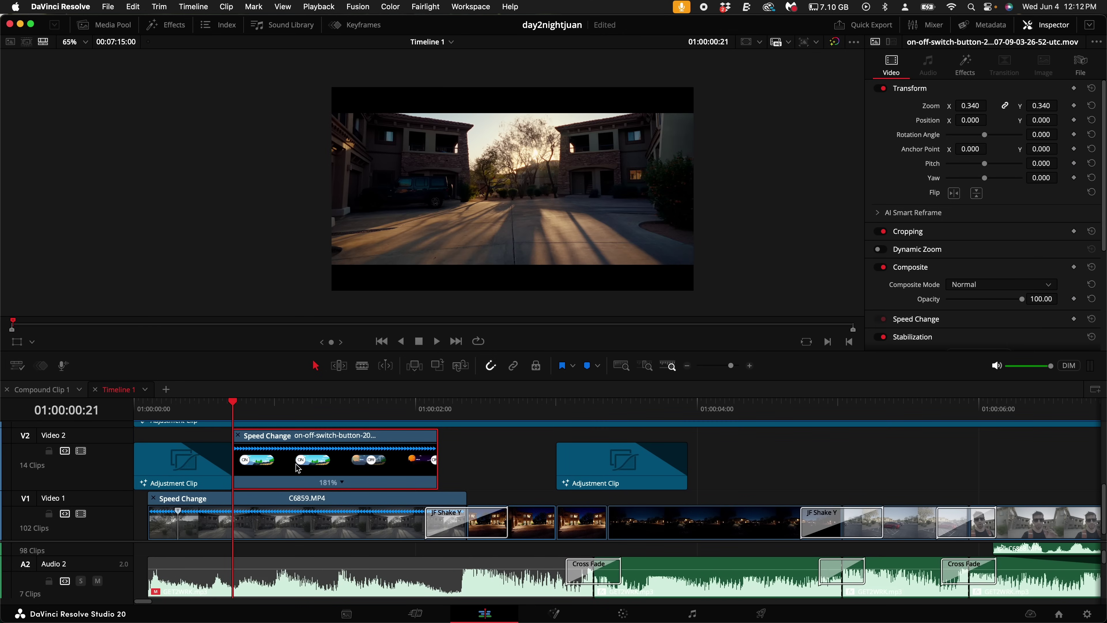
{"action": "left_click", "coordinate": [152, 415]}
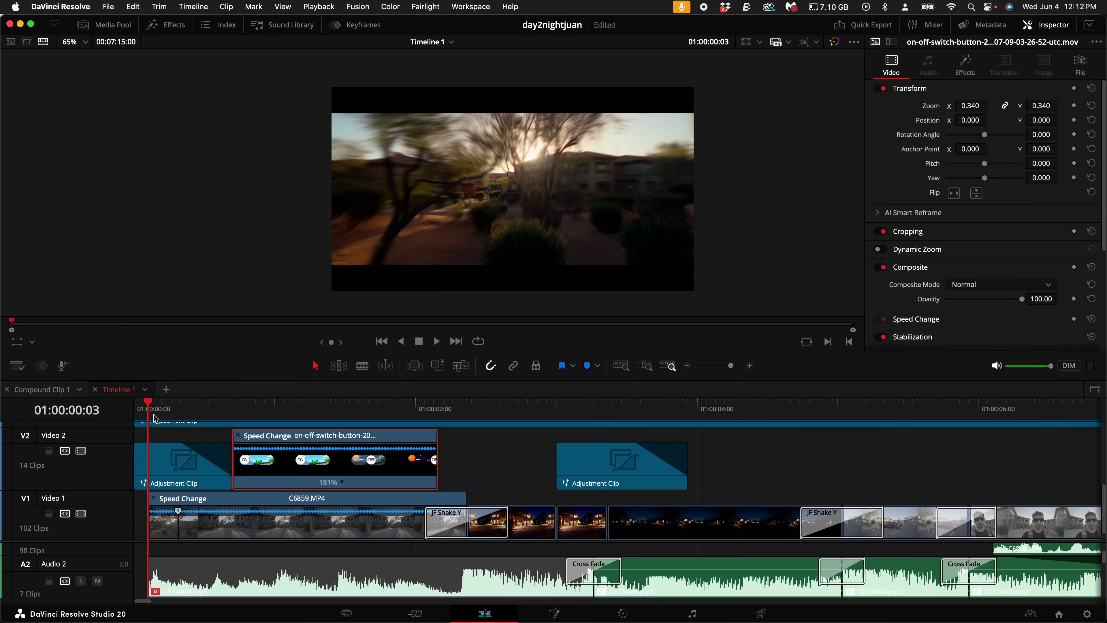
{"action": "left_click", "coordinate": [209, 517]}
{"action": "scroll", "coordinate": [260, 489], "scroll_direction": "down", "scroll_amount": 1}
{"action": "scroll", "coordinate": [261, 487], "scroll_direction": "up", "scroll_amount": 4}
{"action": "key", "text": "space"}
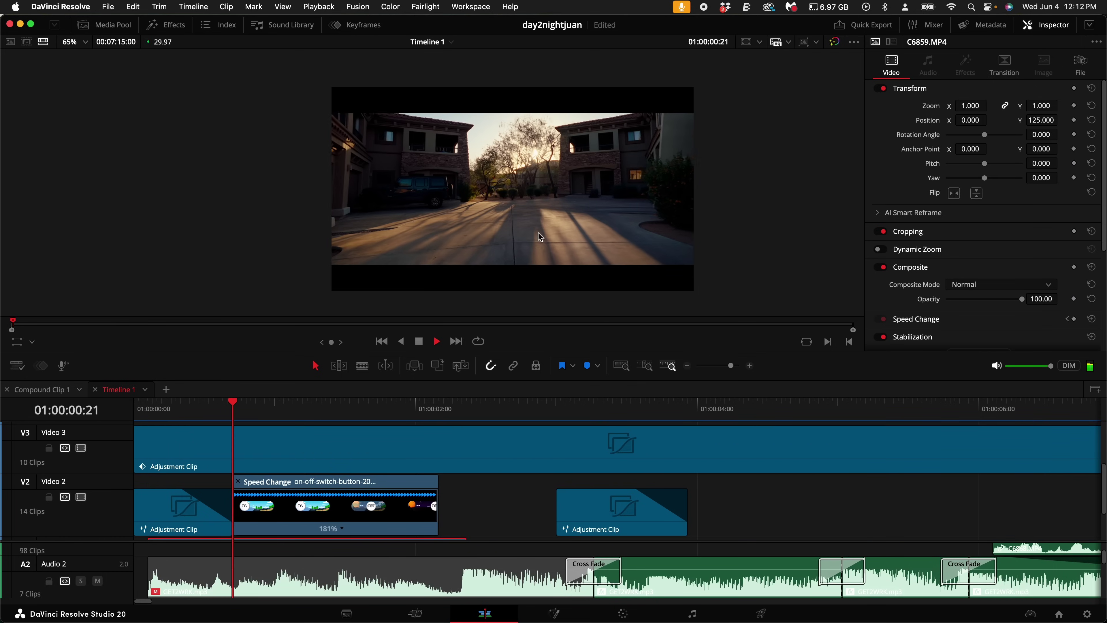
{"action": "key", "text": "space"}
{"action": "key", "text": "space"}
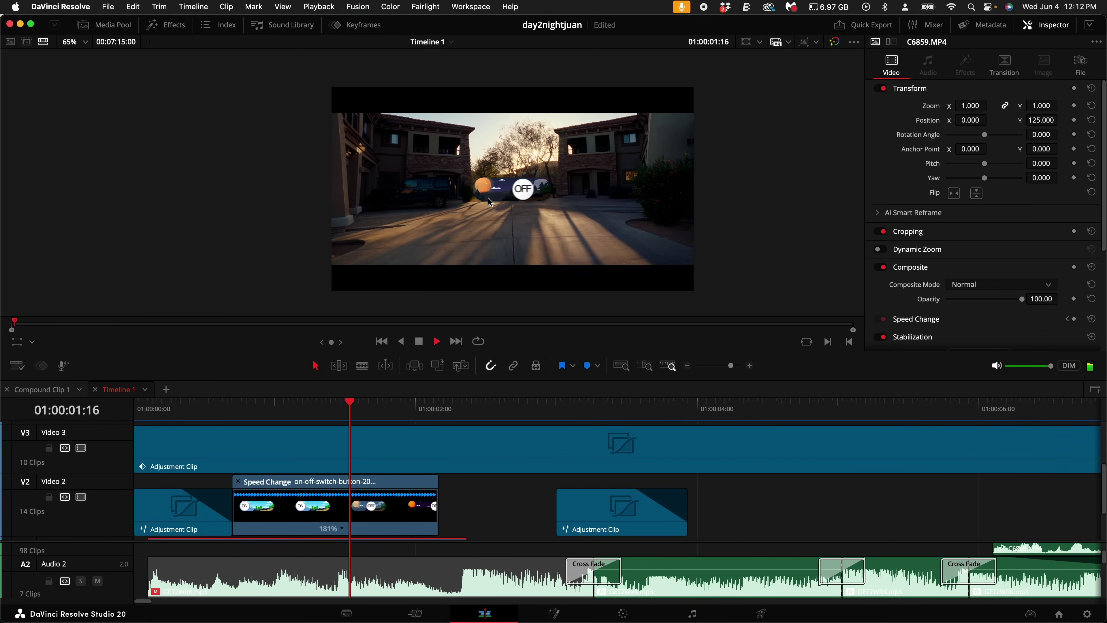
{"action": "key", "text": "space"}
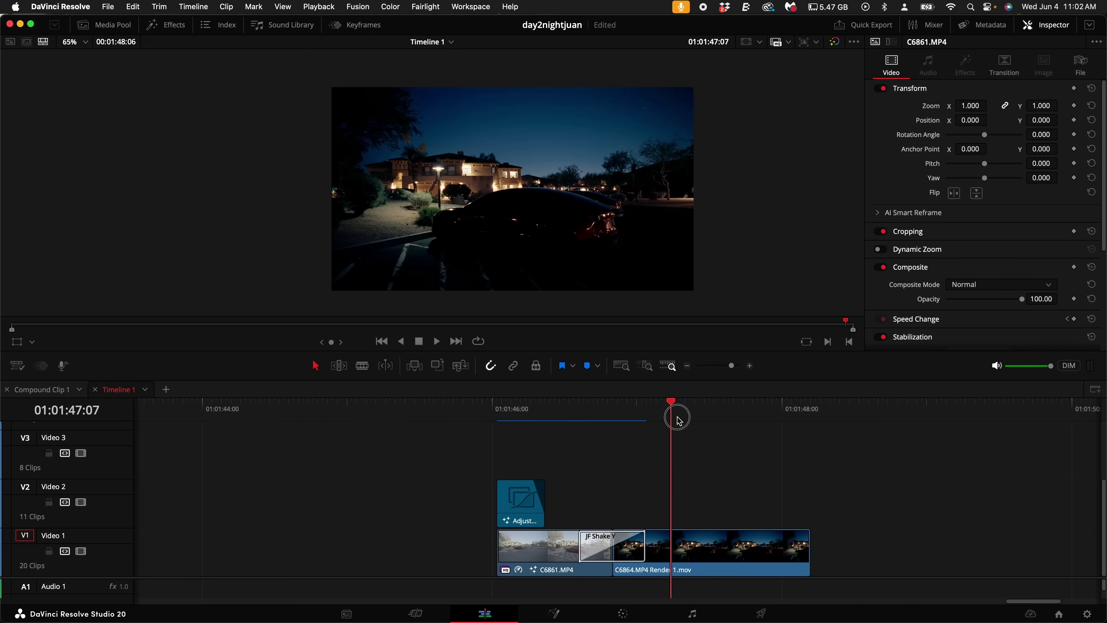
Move the playhead to 01:01:47:11 and open the C6864.MP4 Render 1.mov night clip in Fusion
{"action": "left_click_drag", "start_coordinate": [682, 414], "coordinate": [689, 470]}
{"action": "left_click", "coordinate": [705, 550]}
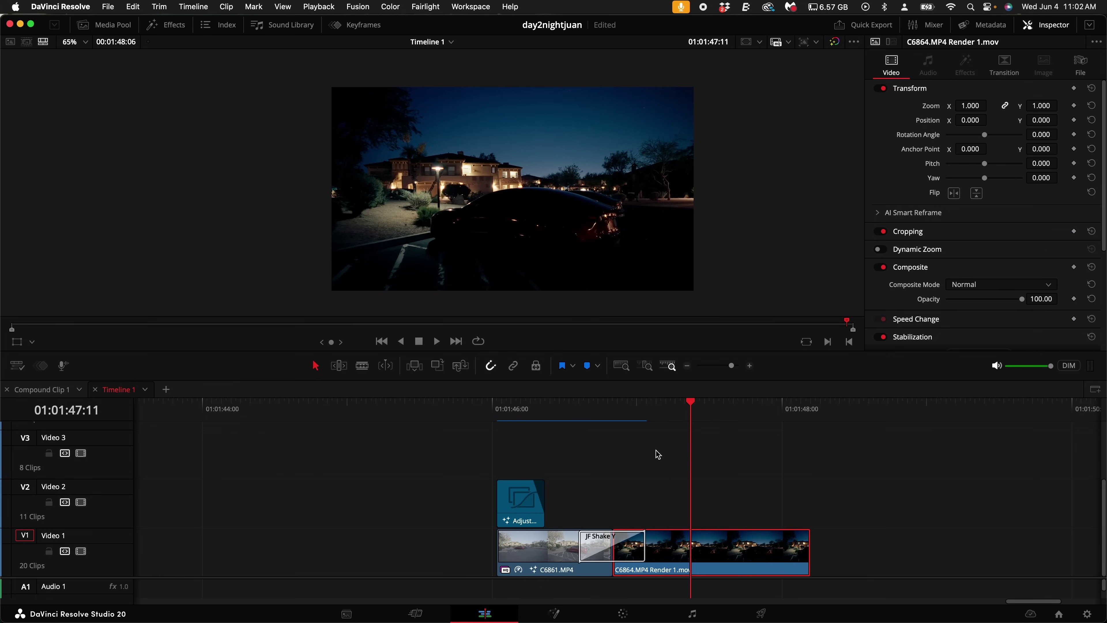
{"action": "mouse_move", "coordinate": [709, 566]}
{"action": "left_click", "coordinate": [554, 614]}
Add a Delta Keyer node after MediaIn1 and sample the blue night sky as its background color
{"action": "left_click_drag", "start_coordinate": [46, 472], "coordinate": [96, 471]}
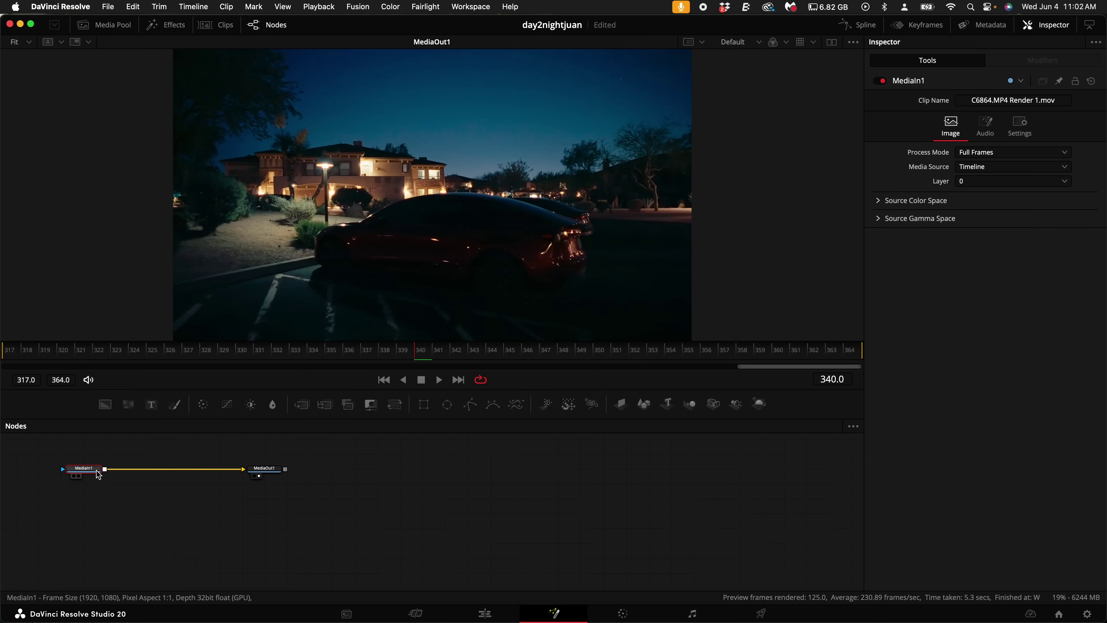
{"action": "key", "text": "shift+space"}
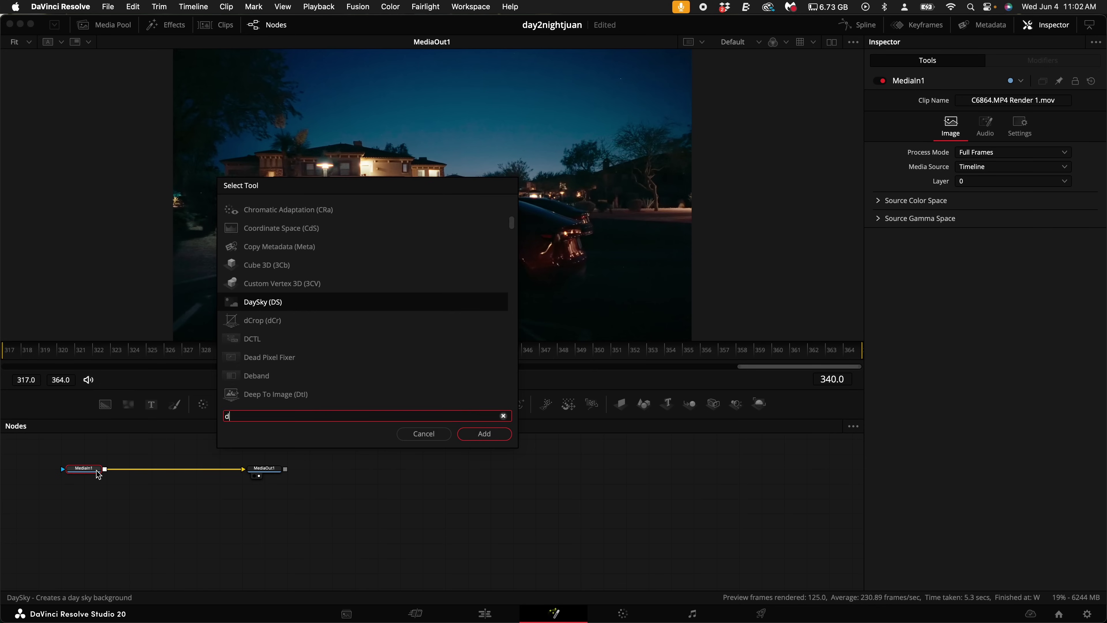
{"action": "type", "text": "delta"}
{"action": "key", "text": "Return"}
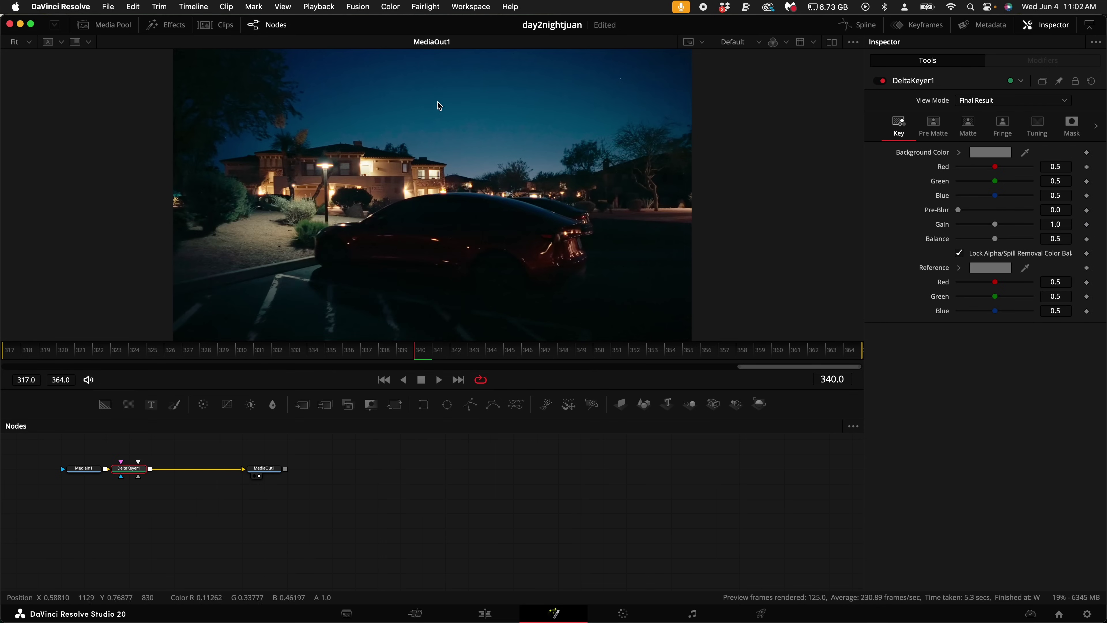
{"action": "left_click_drag", "start_coordinate": [1025, 152], "coordinate": [504, 121]}
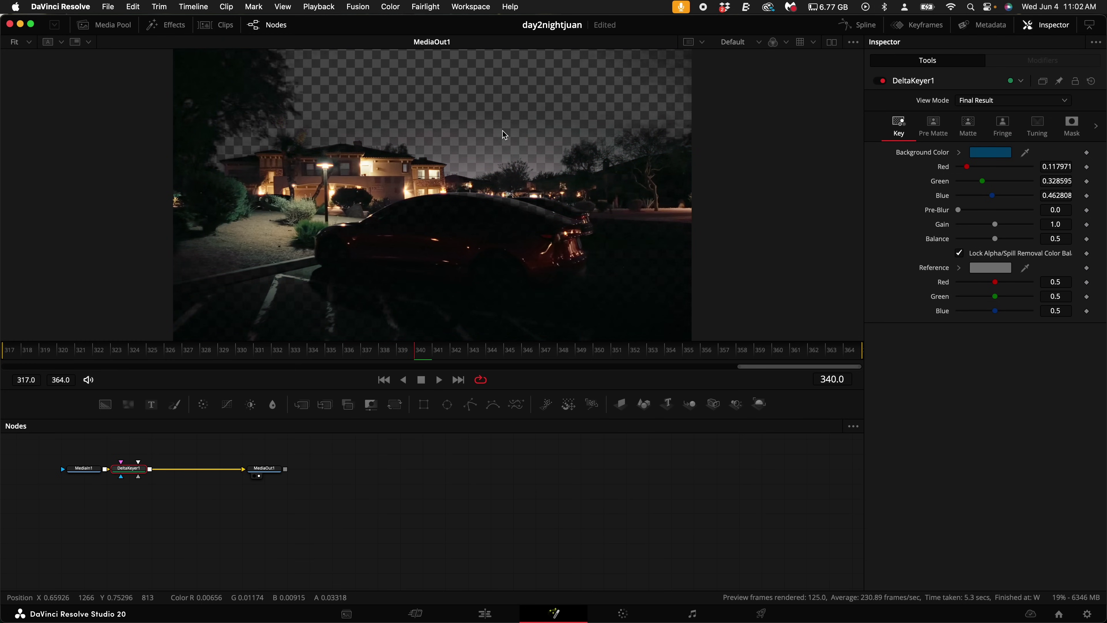
Switch to Envato in Safari, search the stock videos for "time lapse of stars" and browse the clips offered
{"action": "key", "text": "ctrl+Up"}
{"action": "left_click", "coordinate": [309, 598]}
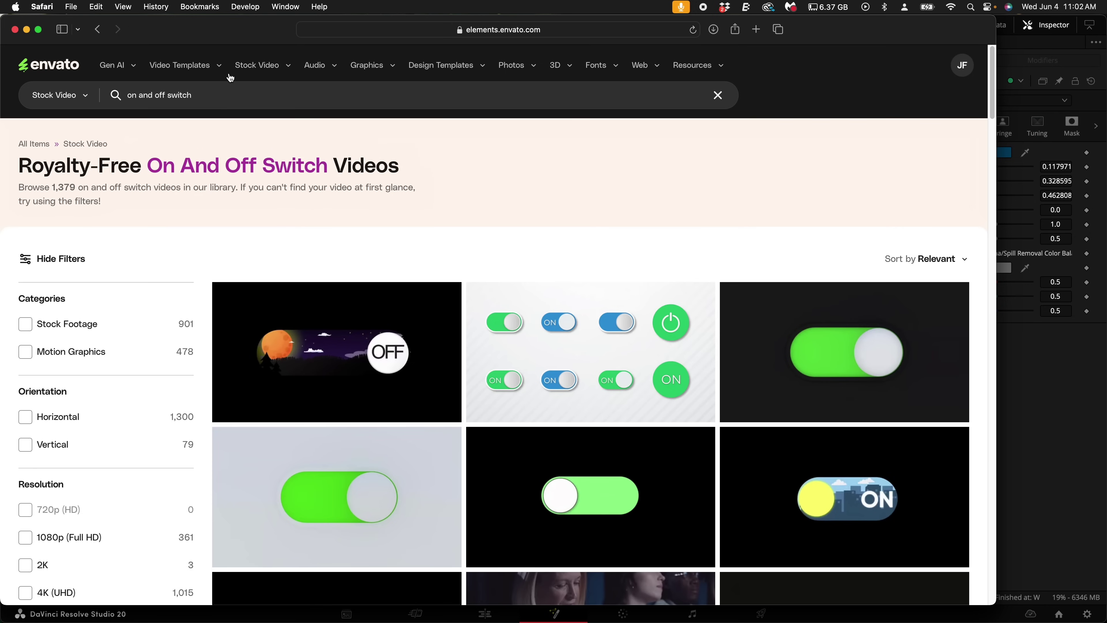
{"action": "mouse_move", "coordinate": [259, 81]}
{"action": "left_click", "coordinate": [86, 110]}
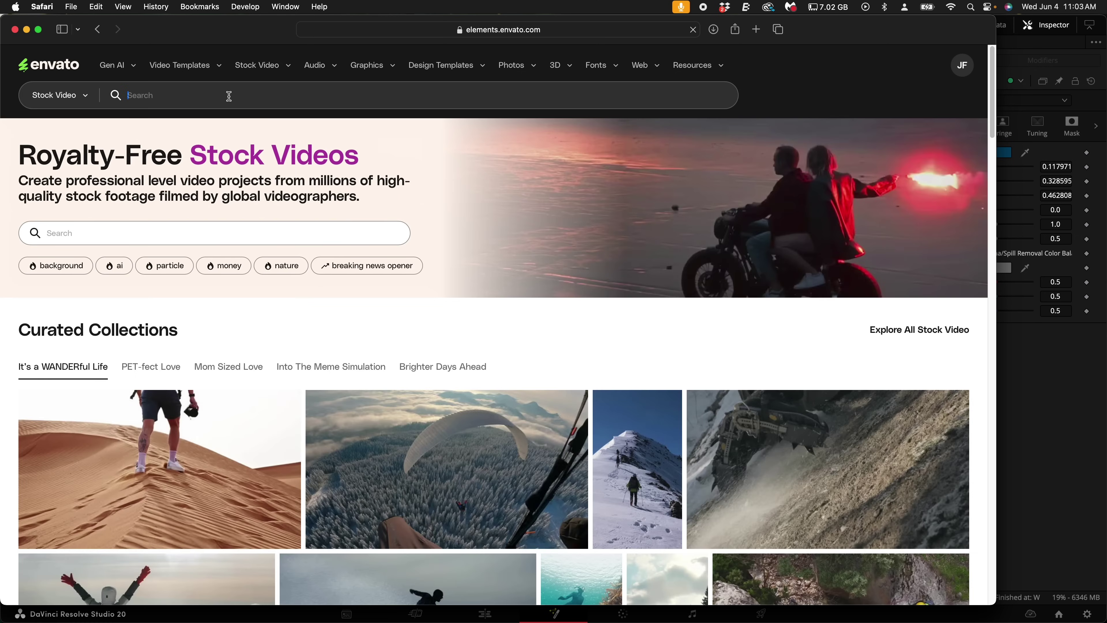
{"action": "left_click", "coordinate": [229, 96]}
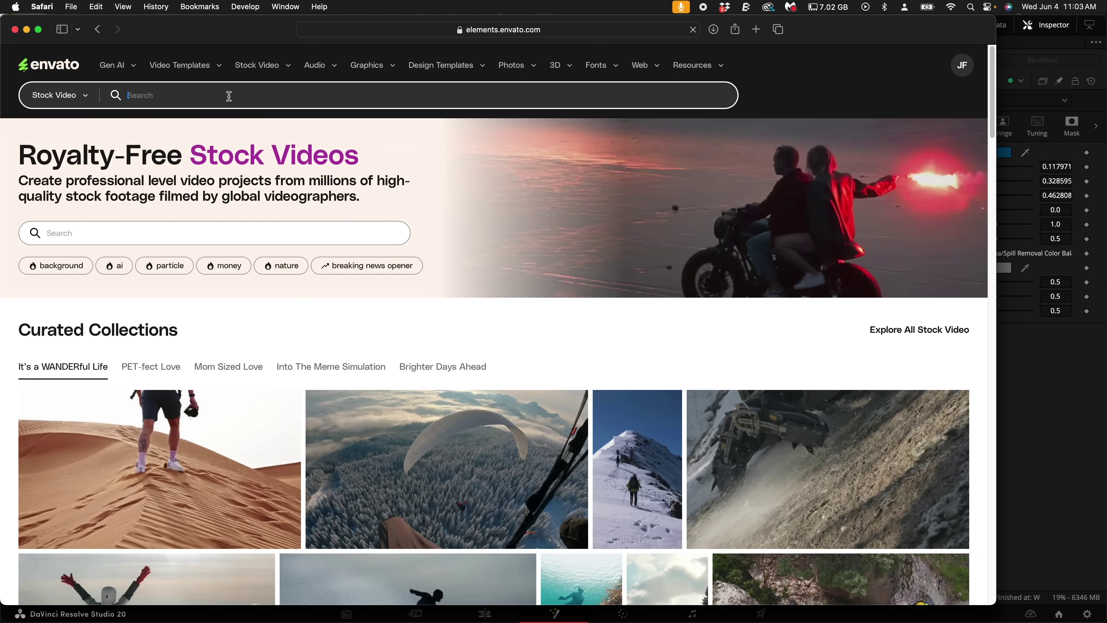
{"action": "type", "text": "time lapse o"}
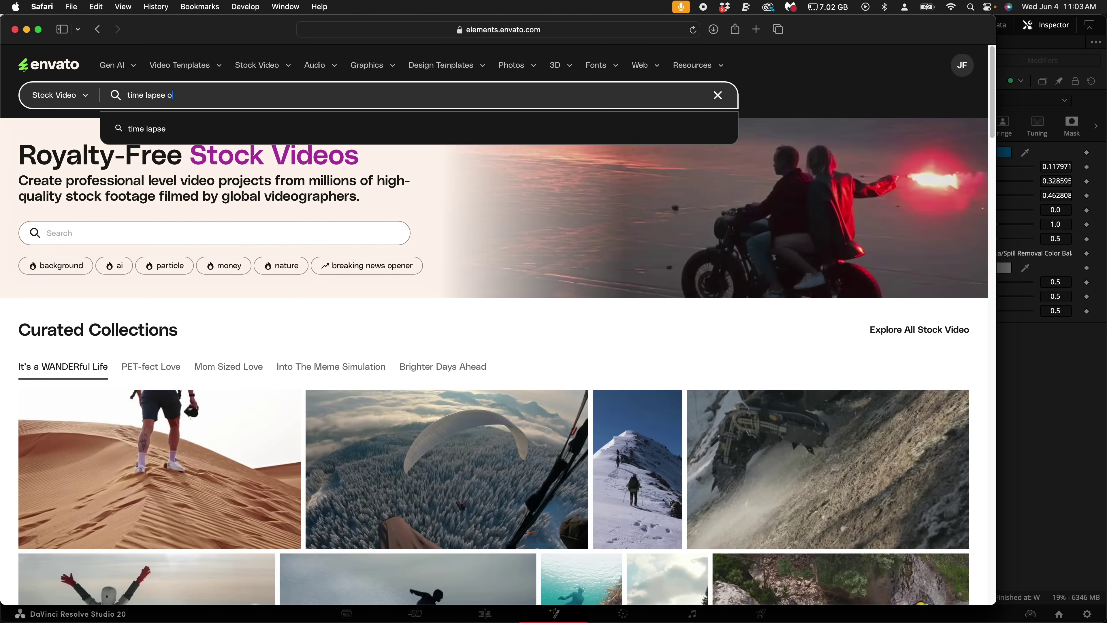
{"action": "type", "text": "f stars"}
{"action": "key", "text": "Return"}
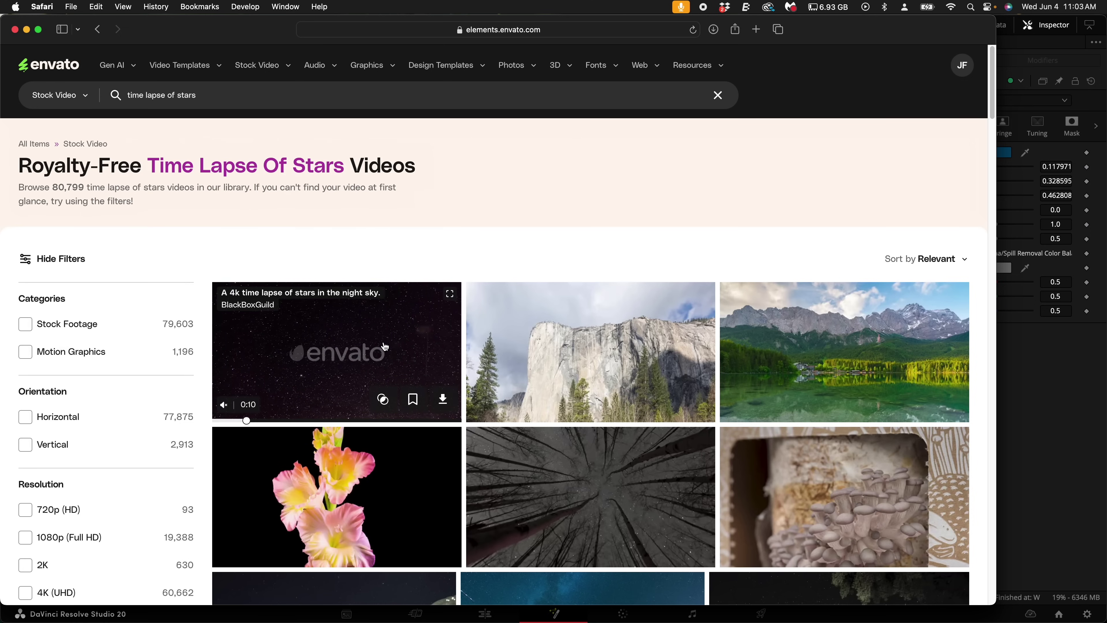
{"action": "scroll", "coordinate": [383, 346], "scroll_direction": "down", "scroll_amount": 10}
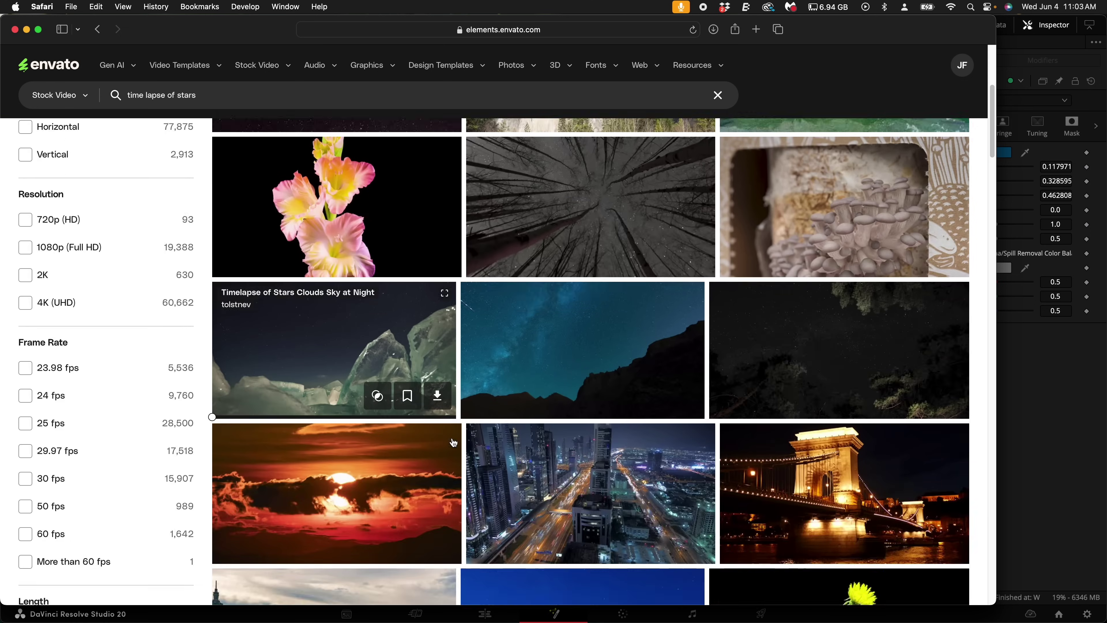
{"action": "scroll", "coordinate": [743, 371], "scroll_direction": "down", "scroll_amount": 9}
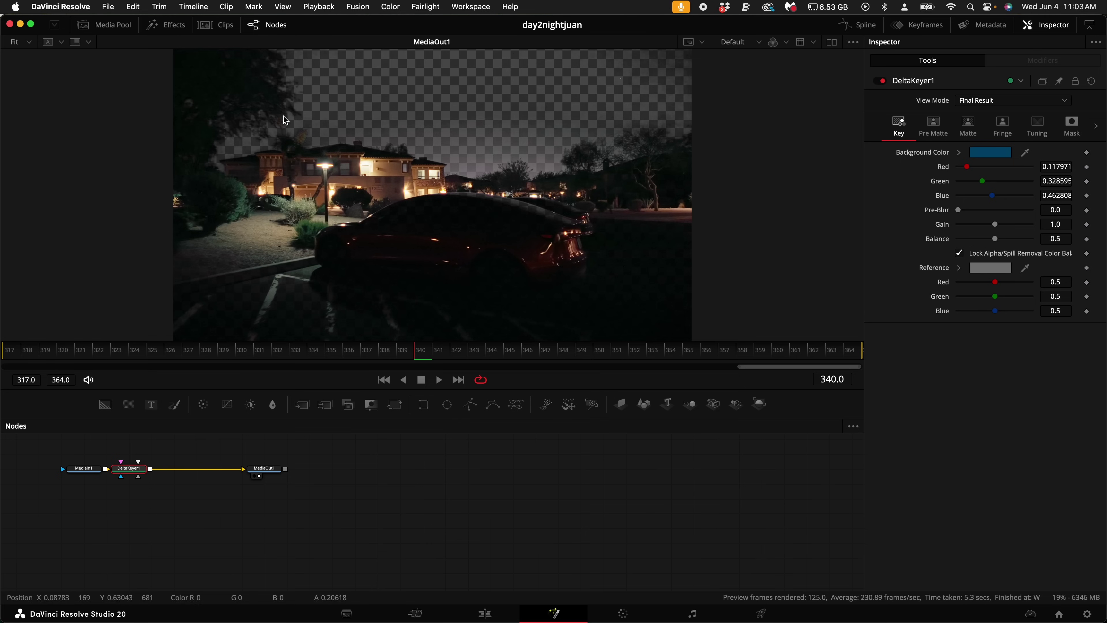
Return to DaVinci Resolve, add the amazing-shooting-stars clip from the media pool as MediaIn2 and place it above the keyer node
{"action": "left_click", "coordinate": [108, 27]}
{"action": "scroll", "coordinate": [213, 165], "scroll_direction": "up", "scroll_amount": 1}
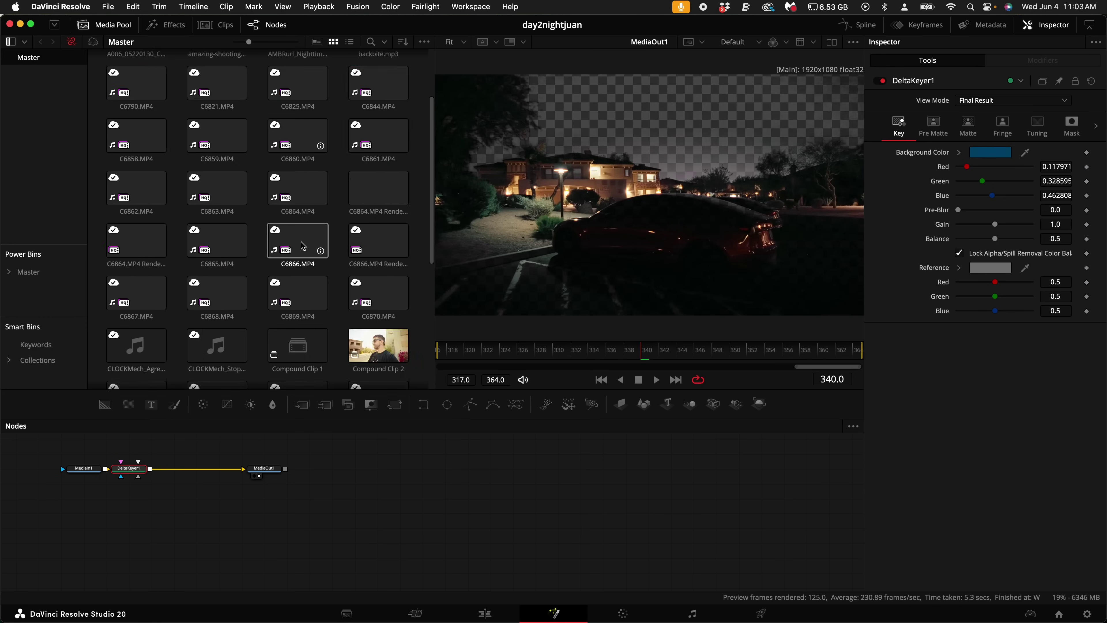
{"action": "scroll", "coordinate": [303, 246], "scroll_direction": "up", "scroll_amount": 4}
{"action": "left_click_drag", "start_coordinate": [216, 127], "coordinate": [485, 204]}
{"action": "left_click", "coordinate": [120, 27]}
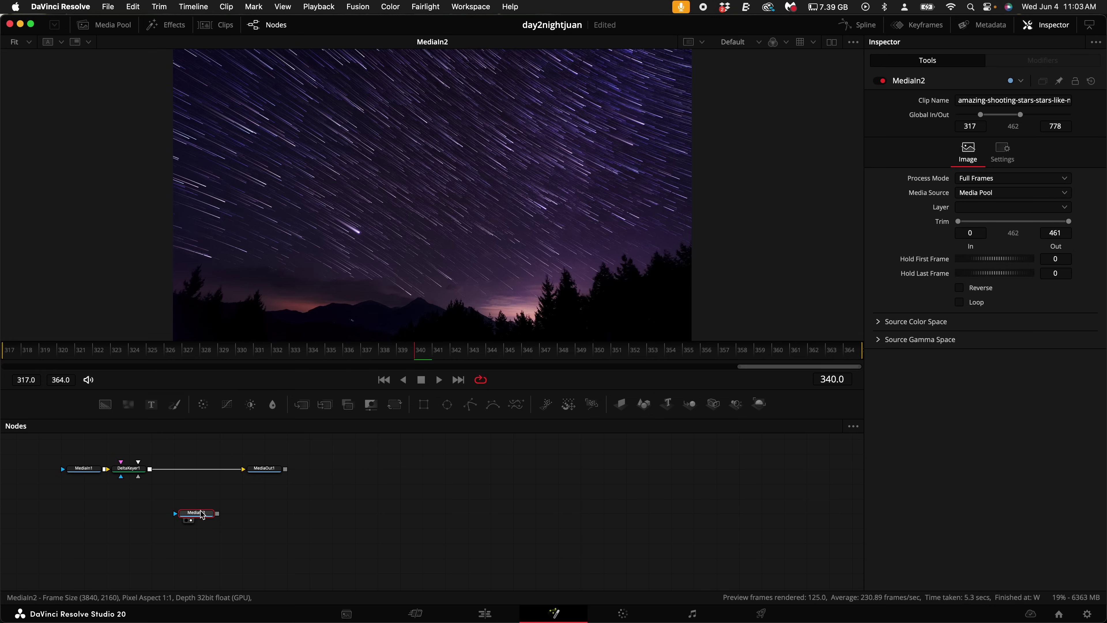
{"action": "left_click_drag", "start_coordinate": [202, 515], "coordinate": [175, 444]}
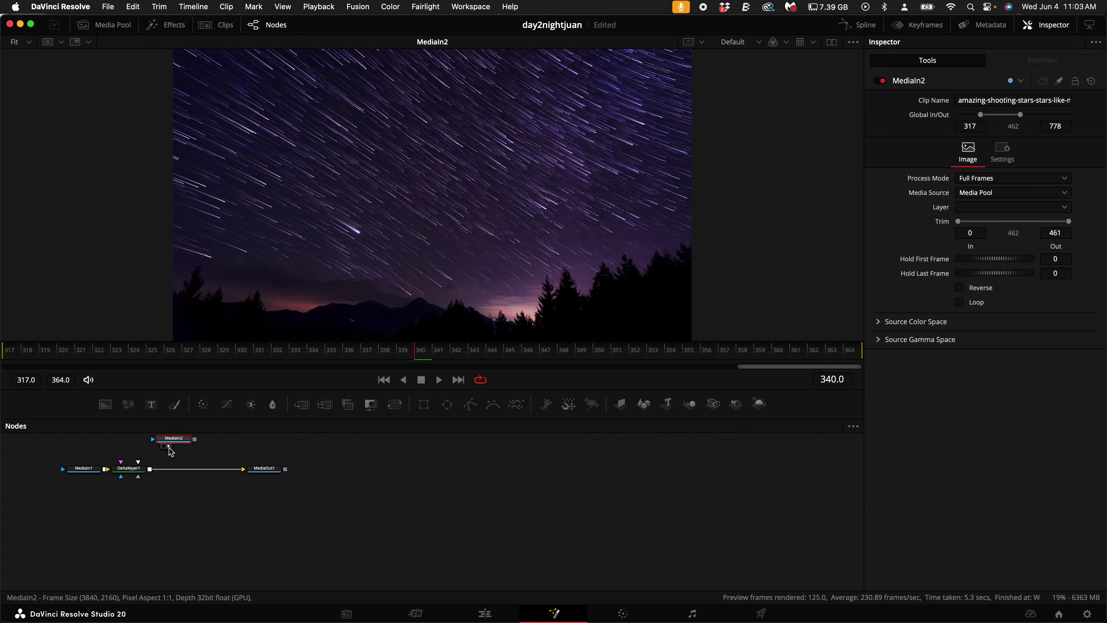
Insert a Merge node after DeltaKeyer1, with MediaIn2 as its background, and view the composite at MediaOut1
{"action": "left_click", "coordinate": [128, 468]}
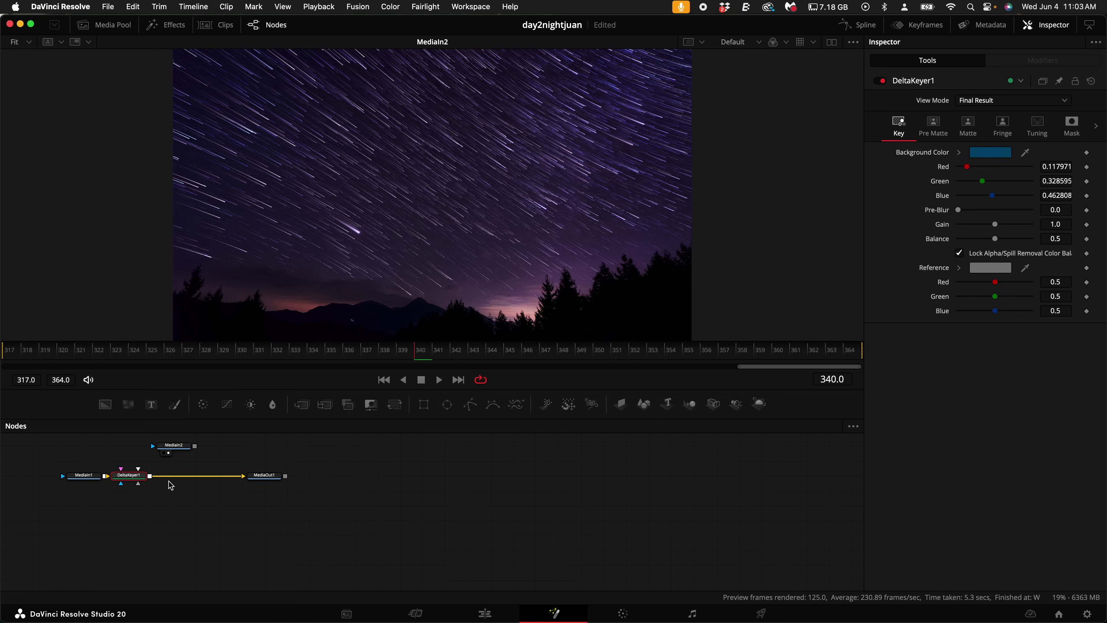
{"action": "key", "text": "shift+space"}
{"action": "type", "text": "me"}
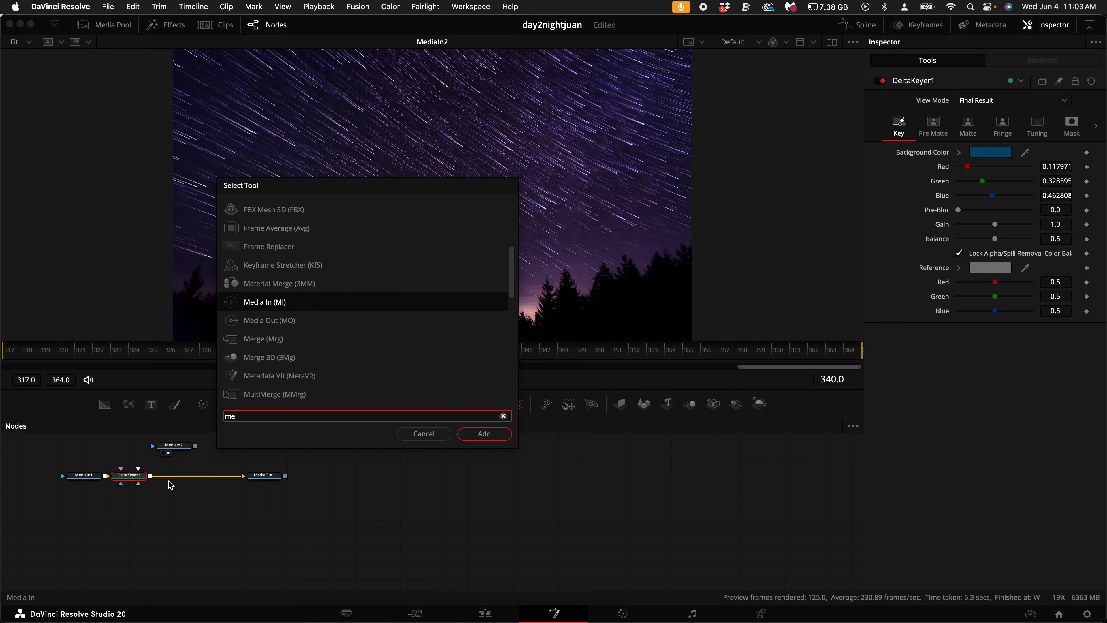
{"action": "type", "text": "r"}
{"action": "key", "text": "Return"}
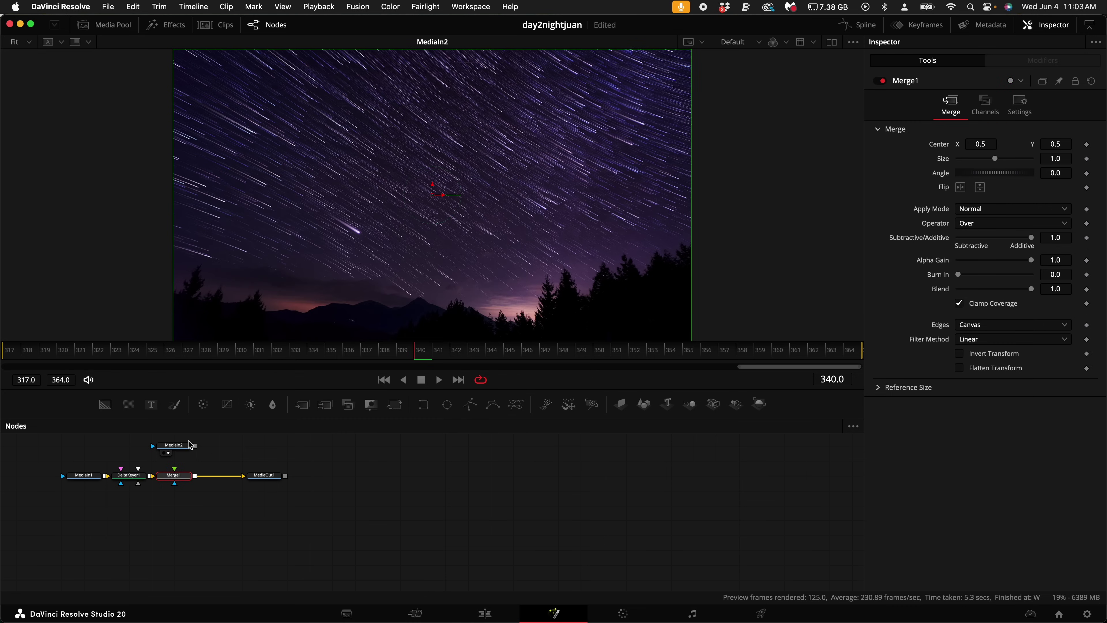
{"action": "left_click_drag", "start_coordinate": [195, 446], "coordinate": [182, 478]}
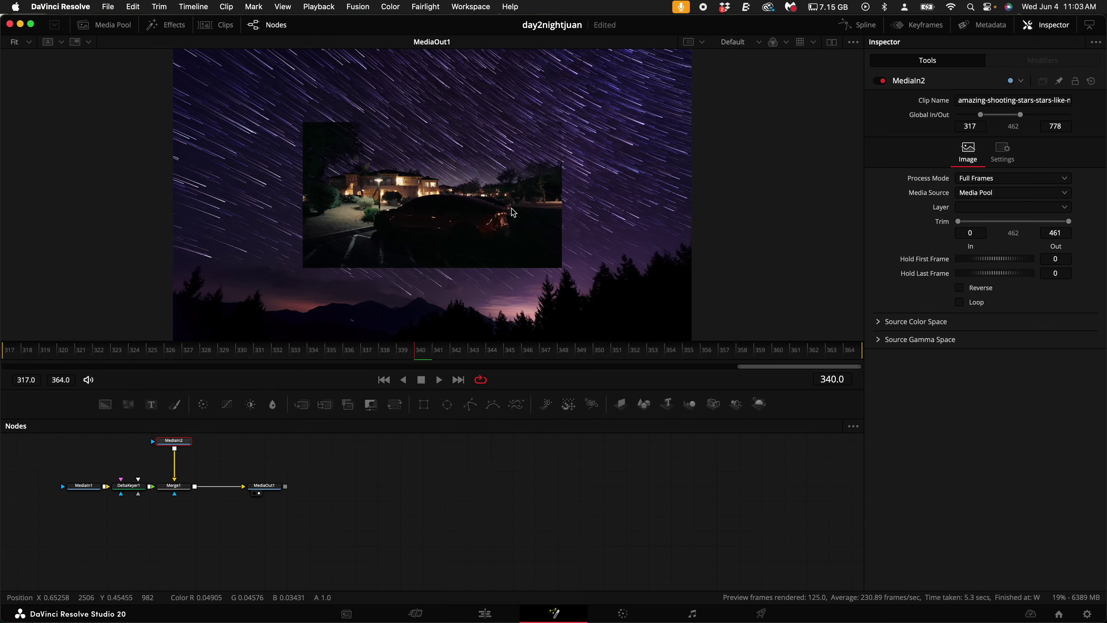
{"action": "scroll", "coordinate": [470, 248], "scroll_direction": "down", "scroll_amount": 5}
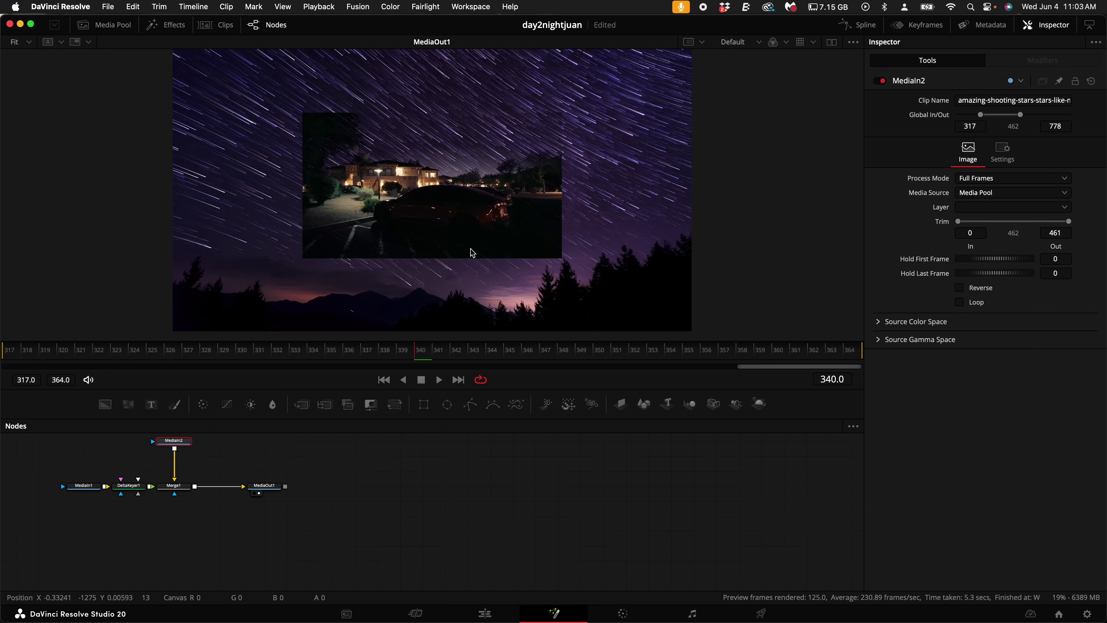
{"action": "scroll", "coordinate": [470, 247], "scroll_direction": "up", "scroll_amount": 7}
{"action": "scroll", "coordinate": [470, 252], "scroll_direction": "down", "scroll_amount": 3}
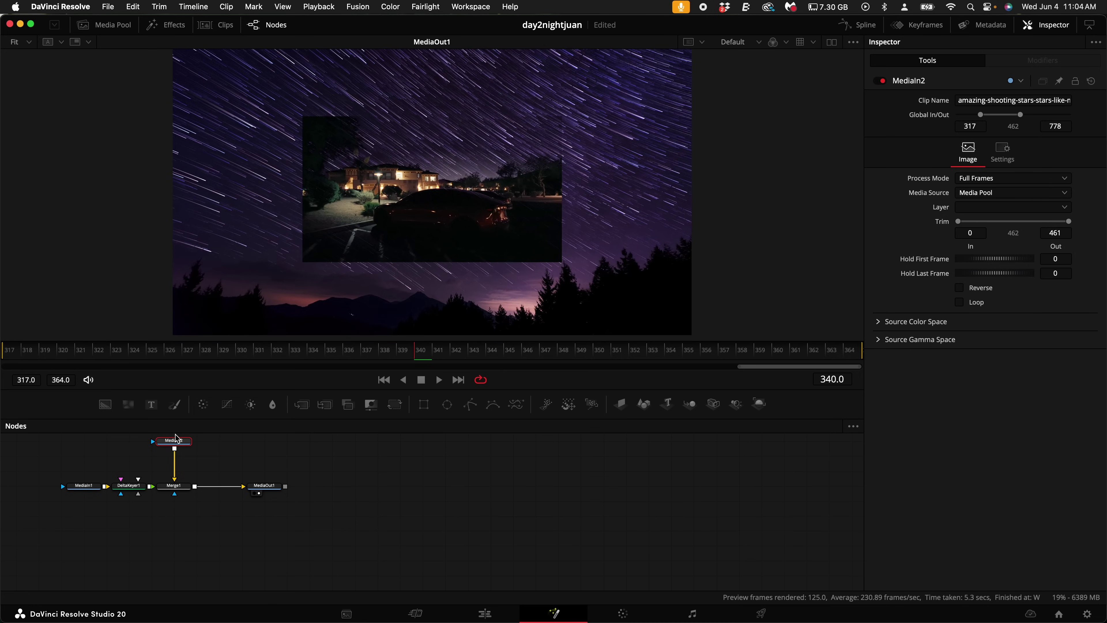
Insert a 1920 x 1080 Resize node between MediaIn2 and Merge1 so the star clip matches the night shot's frame
{"action": "scroll", "coordinate": [175, 440], "scroll_direction": "up", "scroll_amount": 2}
{"action": "key", "text": "shift+space"}
{"action": "type", "text": "re"}
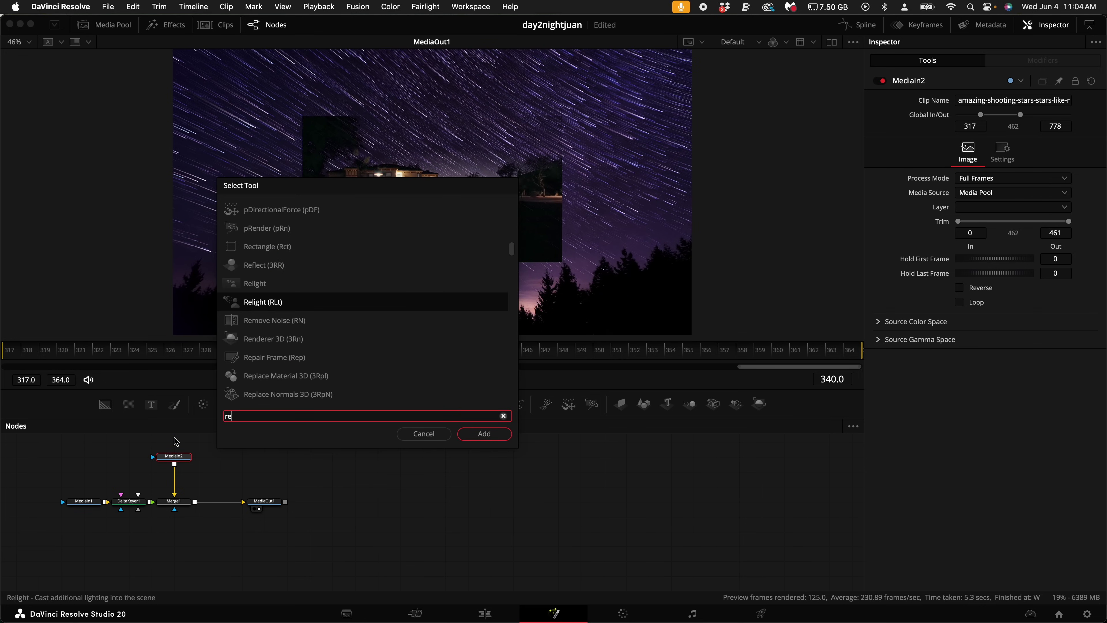
{"action": "type", "text": "s"}
{"action": "key", "text": "Return"}
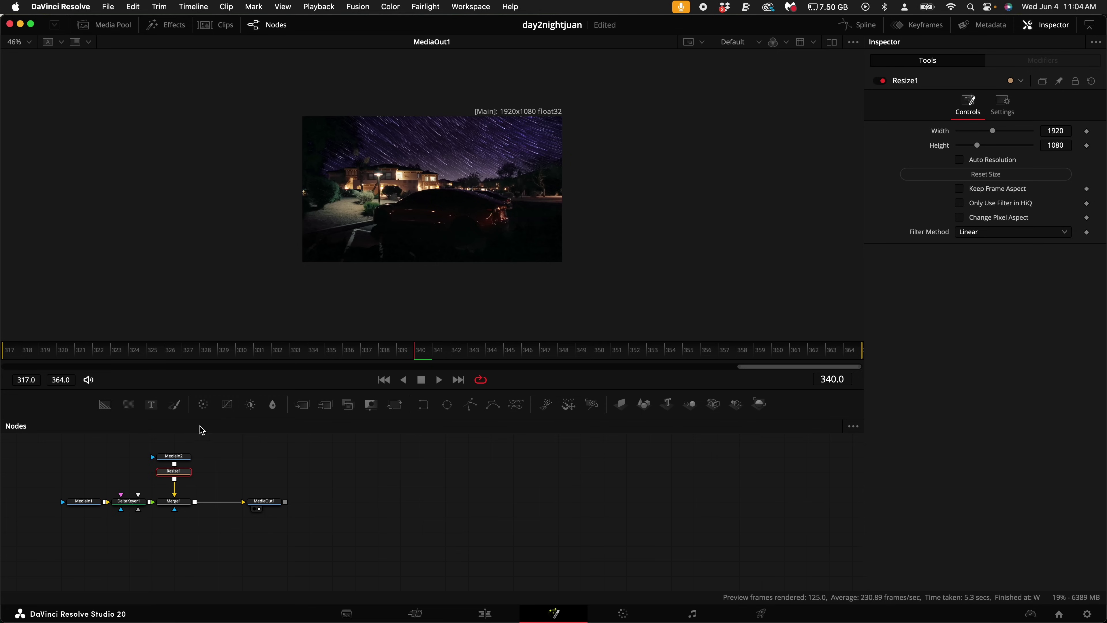
{"action": "scroll", "coordinate": [424, 207], "scroll_direction": "up", "scroll_amount": 5}
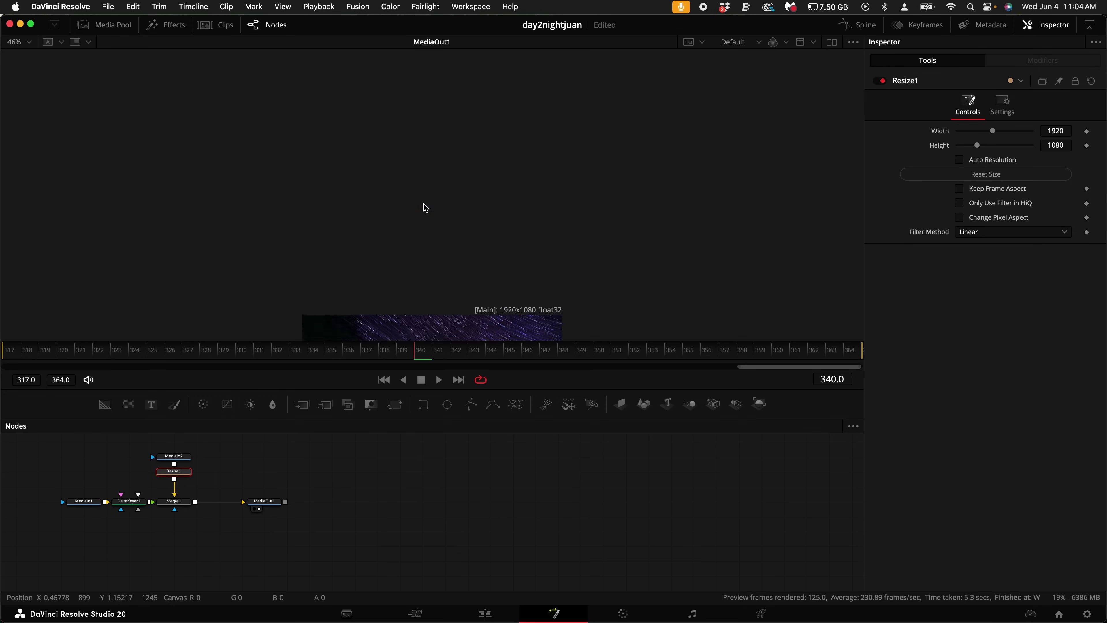
{"action": "scroll", "coordinate": [444, 256], "scroll_direction": "down", "scroll_amount": 4}
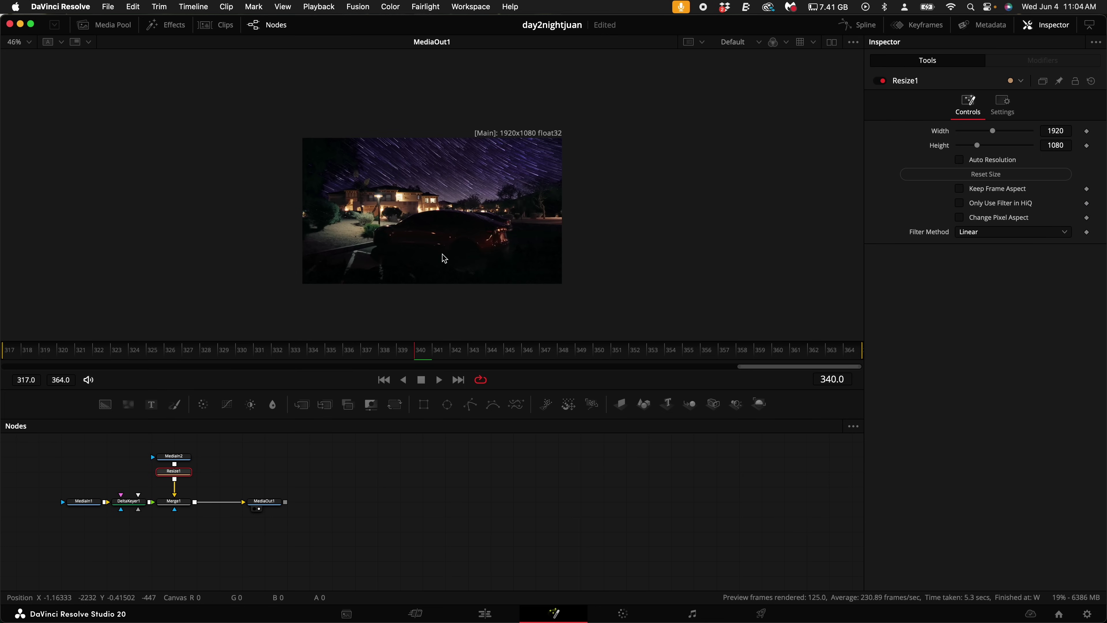
{"action": "scroll", "coordinate": [443, 213], "scroll_direction": "up", "scroll_amount": 1}
{"action": "scroll", "coordinate": [443, 212], "scroll_direction": "up", "scroll_amount": 8}
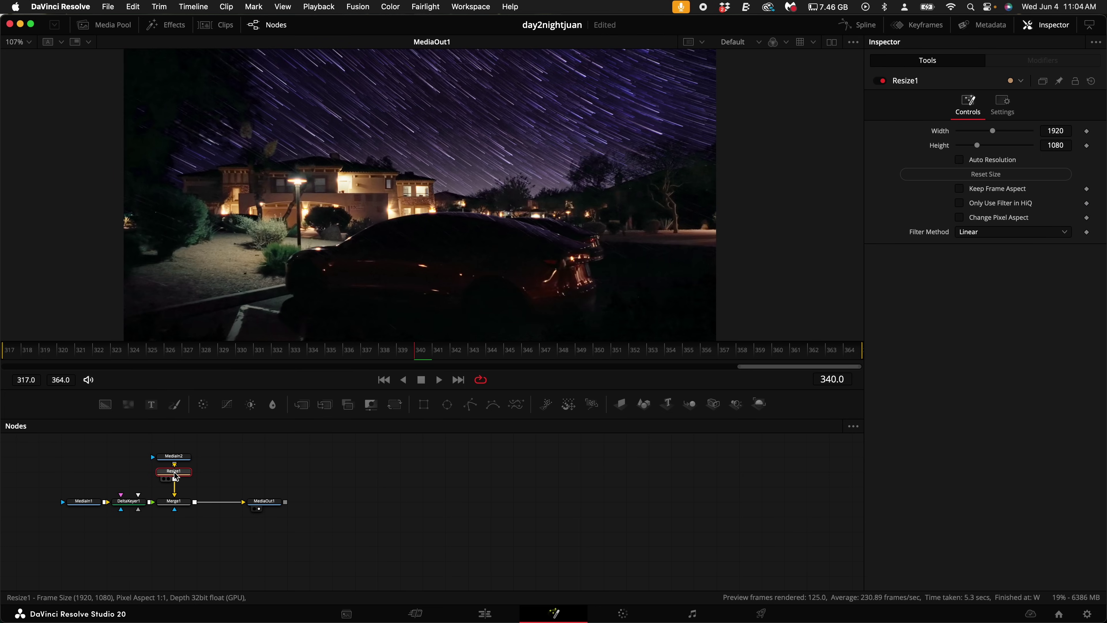
Add a Color Corrector after Resize1 and tint the star sky towards blue with a strength of 0.338
{"action": "key", "text": "shift+space"}
{"action": "type", "text": "col"}
{"action": "key", "text": "Return"}
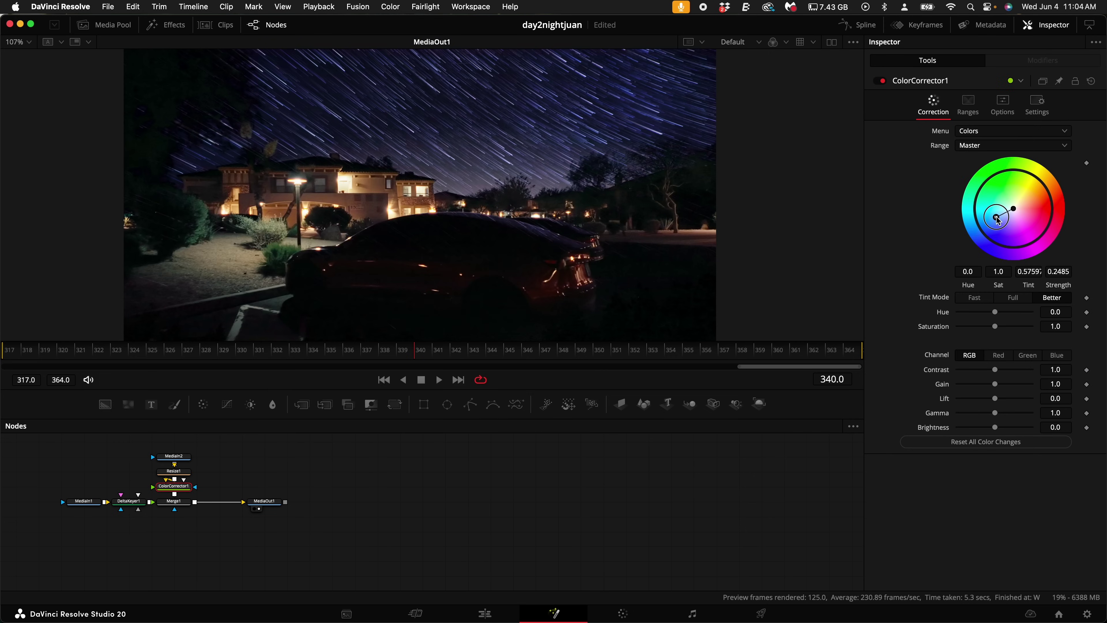
{"action": "left_click_drag", "start_coordinate": [976, 231], "coordinate": [992, 217]}
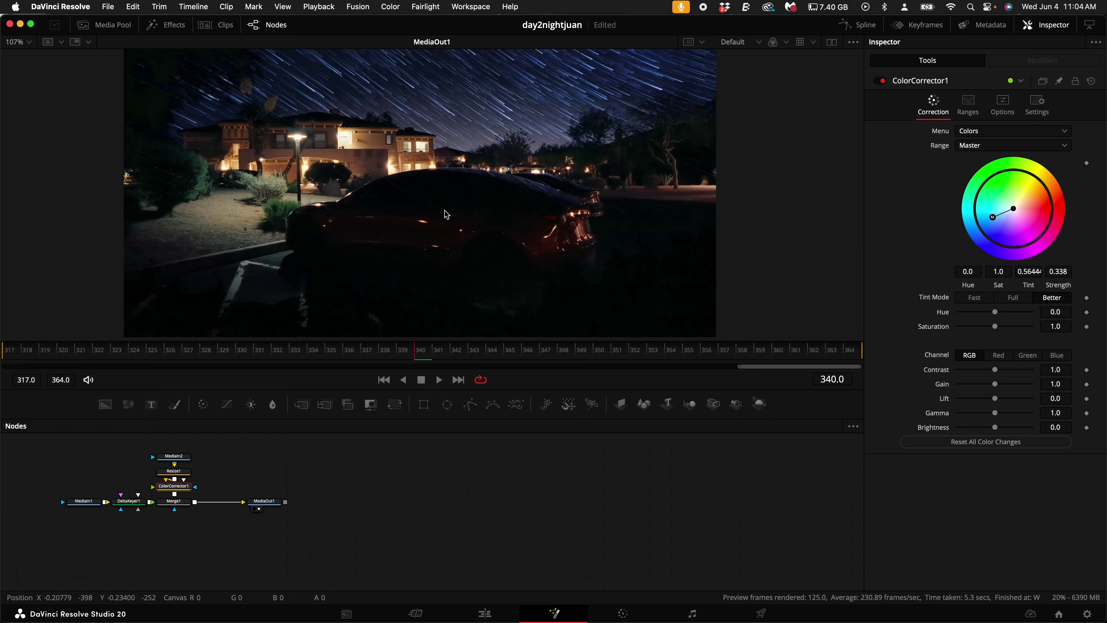
{"action": "scroll", "coordinate": [446, 213], "scroll_direction": "down", "scroll_amount": 2}
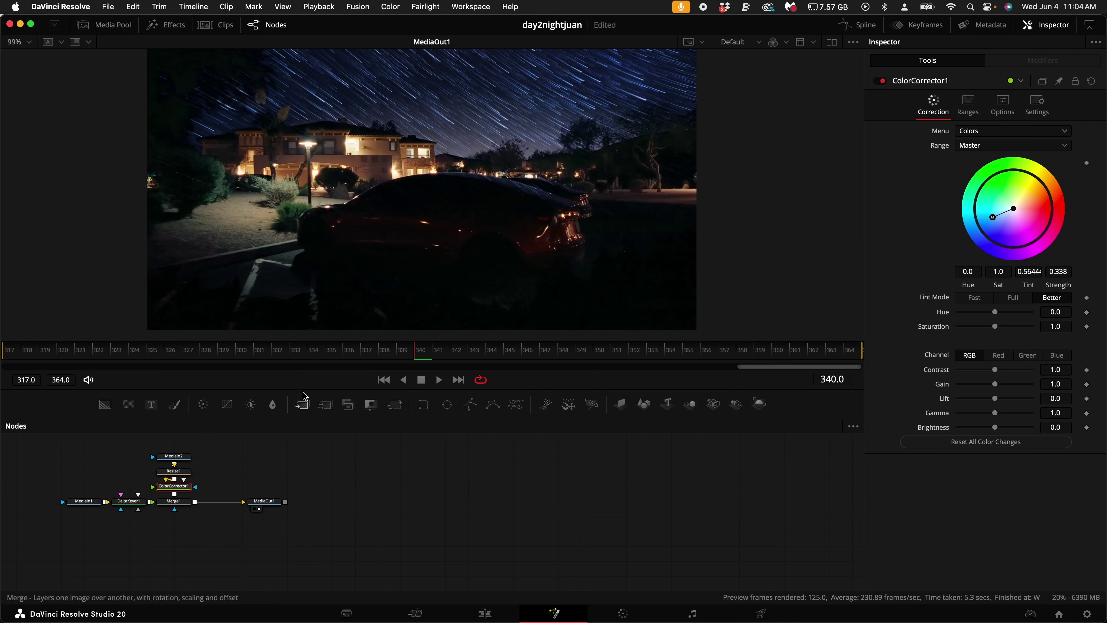
At frame 332, set DeltaKeyer1's matte threshold to 0.294 low and 0.839 high
{"action": "left_click", "coordinate": [352, 352]}
{"action": "left_click_drag", "start_coordinate": [352, 352], "coordinate": [272, 354]}
{"action": "left_click", "coordinate": [132, 505]}
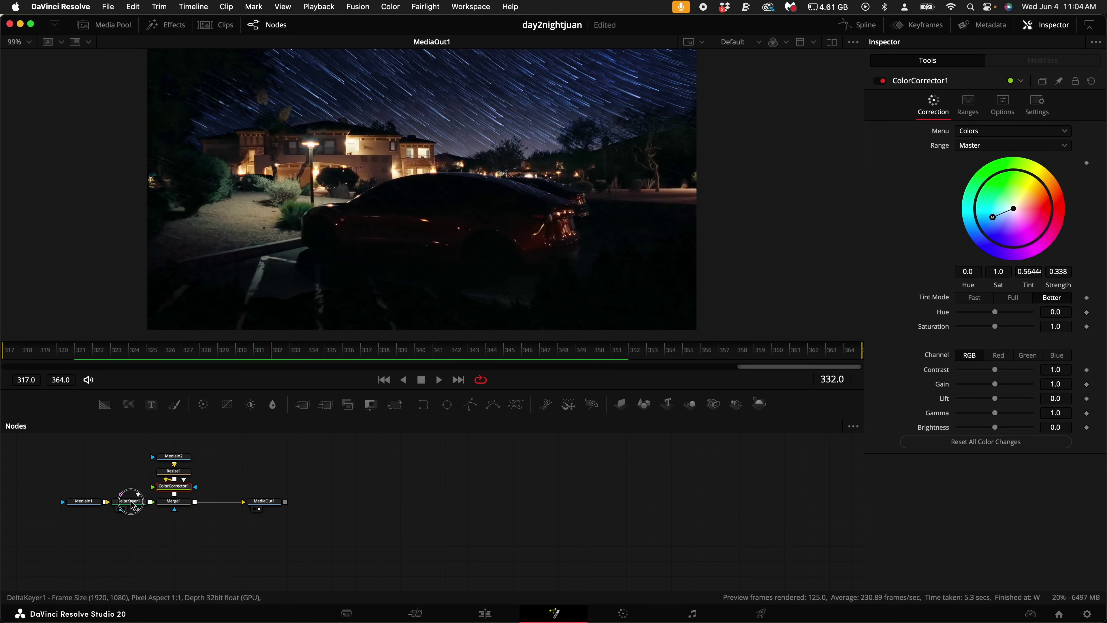
{"action": "left_click", "coordinate": [968, 126]}
{"action": "left_click_drag", "start_coordinate": [958, 153], "coordinate": [989, 155]}
{"action": "left_click_drag", "start_coordinate": [1066, 157], "coordinate": [1040, 159]}
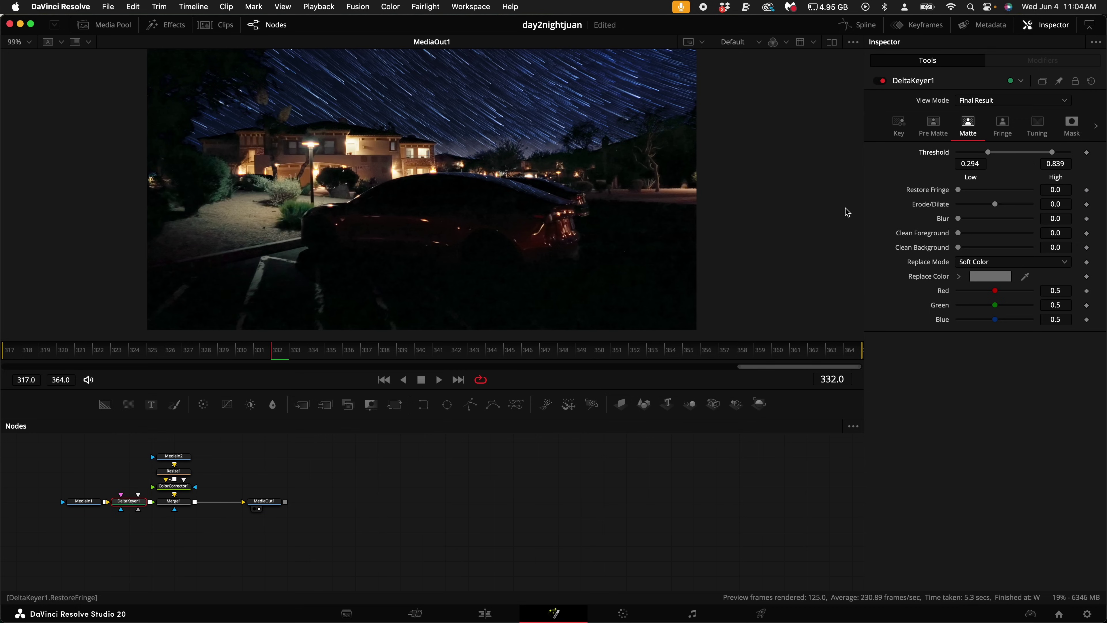
Play and scrub through the Fusion composite to check the night shot with its replaced star sky
{"action": "key", "text": "space"}
{"action": "scroll", "coordinate": [578, 260], "scroll_direction": "down", "scroll_amount": 5}
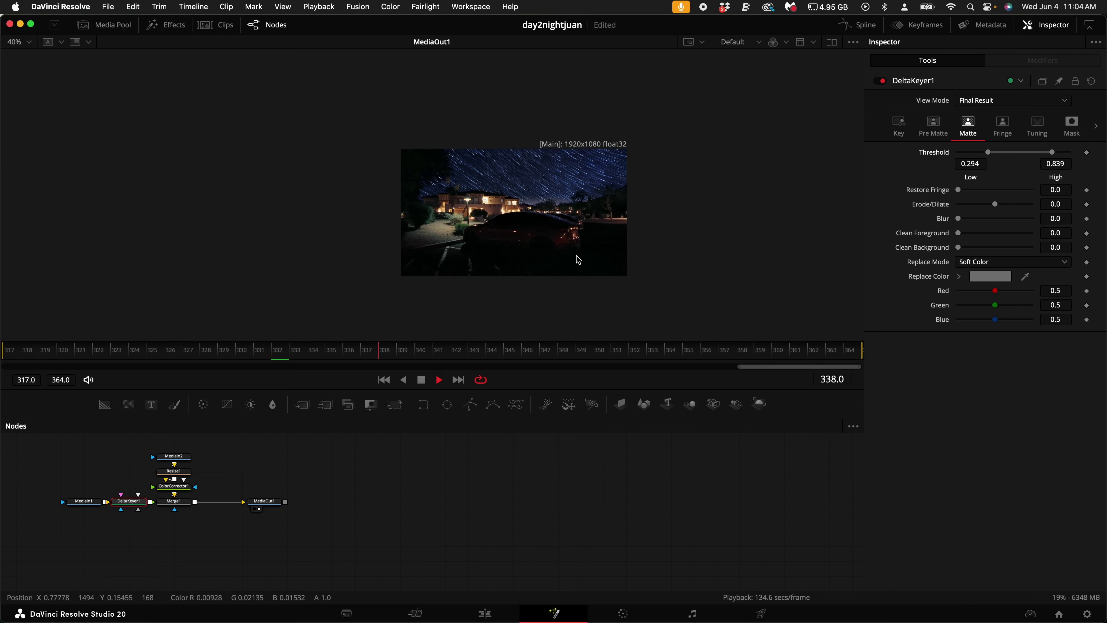
{"action": "left_click_drag", "start_coordinate": [748, 348], "coordinate": [297, 381]}
{"action": "scroll", "coordinate": [560, 235], "scroll_direction": "up", "scroll_amount": 1}
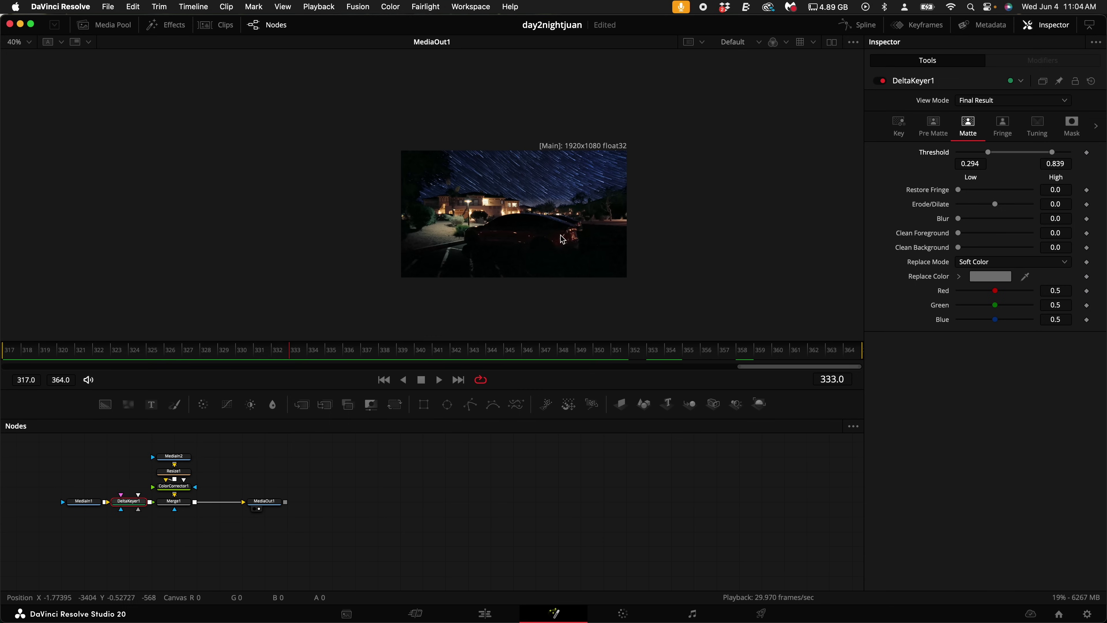
{"action": "scroll", "coordinate": [562, 239], "scroll_direction": "up", "scroll_amount": 3}
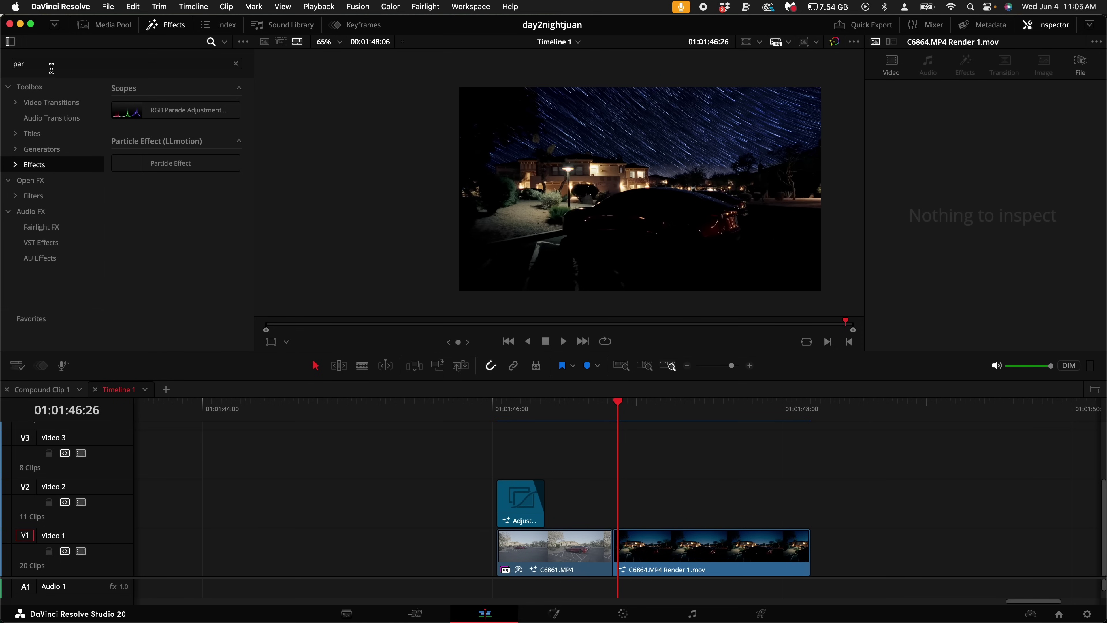
Back on the edit timeline, try a Luma Wipe video transition at the cut between C6861.MP4 and C6864.MP4 Render 1.mov
{"action": "double_click", "coordinate": [51, 68]}
{"action": "left_click", "coordinate": [48, 102]}
{"action": "double_click", "coordinate": [57, 64]}
{"action": "type", "text": "luma"}
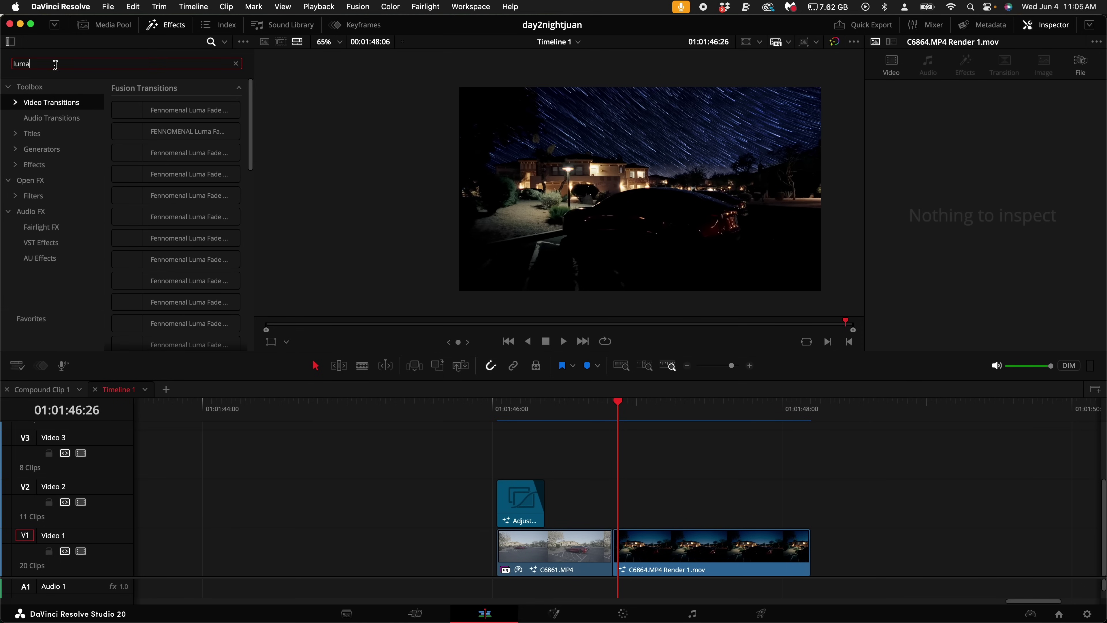
{"action": "scroll", "coordinate": [173, 245], "scroll_direction": "down", "scroll_amount": 5}
{"action": "left_click_drag", "start_coordinate": [175, 153], "coordinate": [615, 546]}
Shorten the Luma Wipe to 12 frames for a test playback and remove it from the cut
{"action": "left_click", "coordinate": [546, 410]}
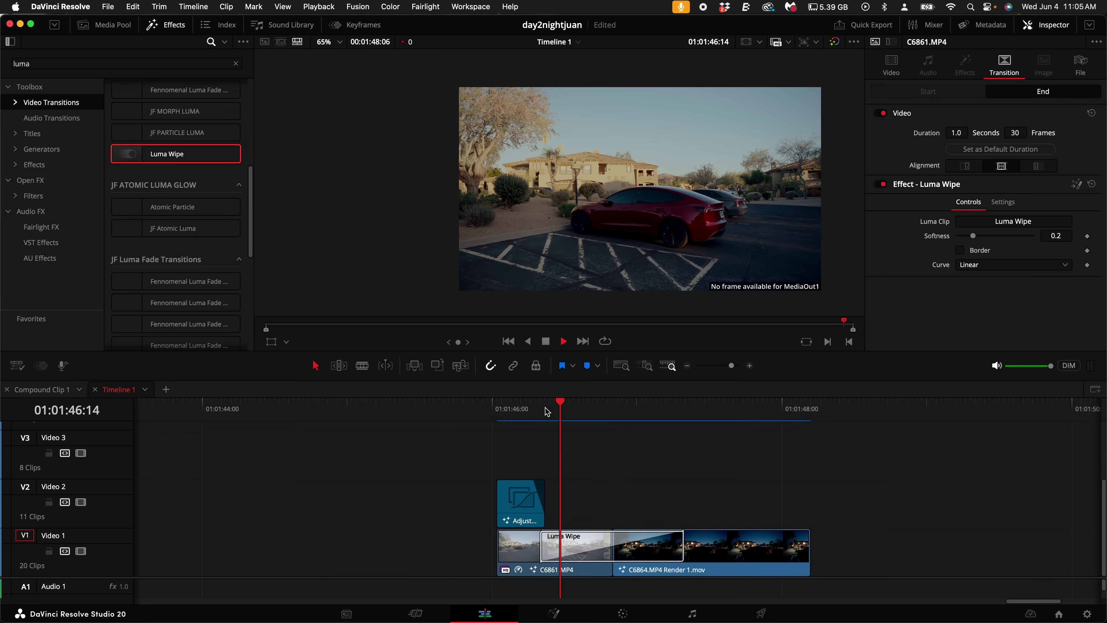
{"action": "left_click", "coordinate": [515, 417]}
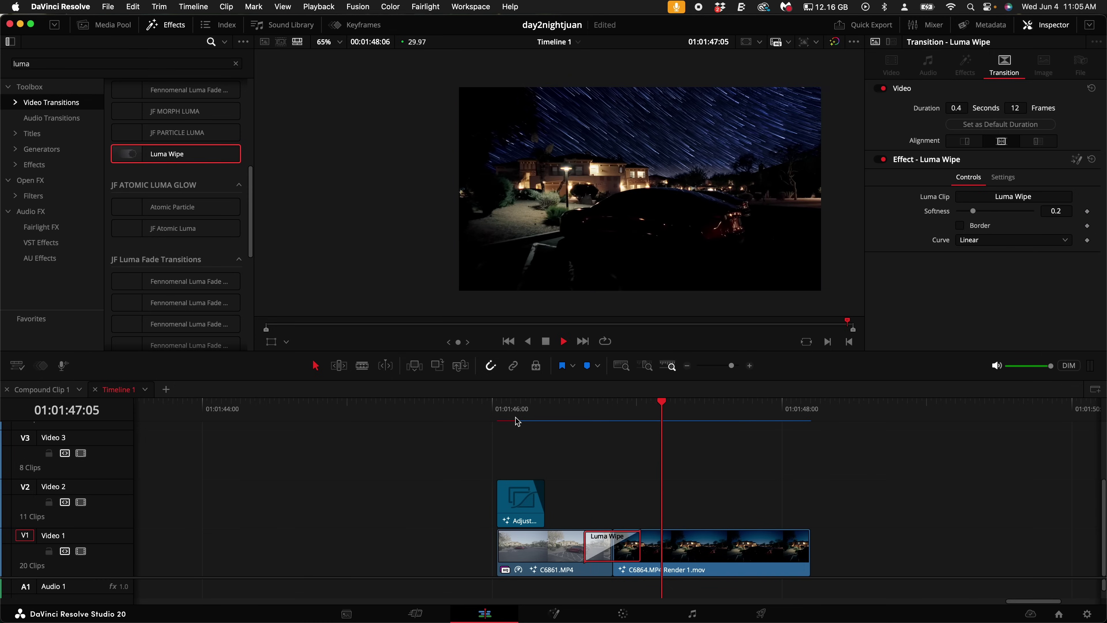
{"action": "key", "text": "space"}
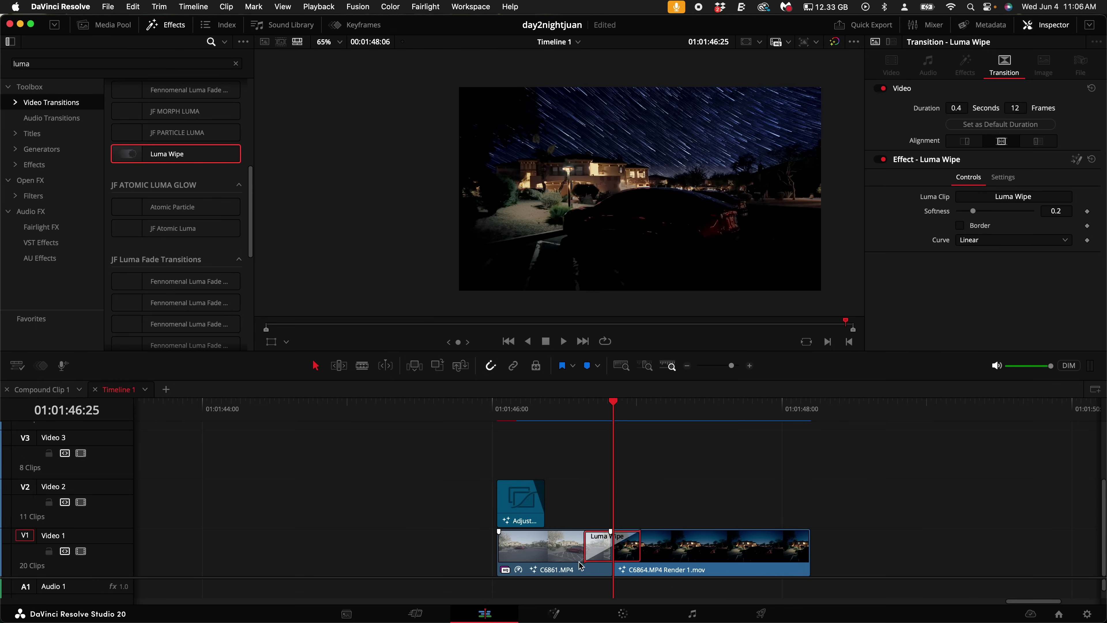
{"action": "key", "text": "BackSpace"}
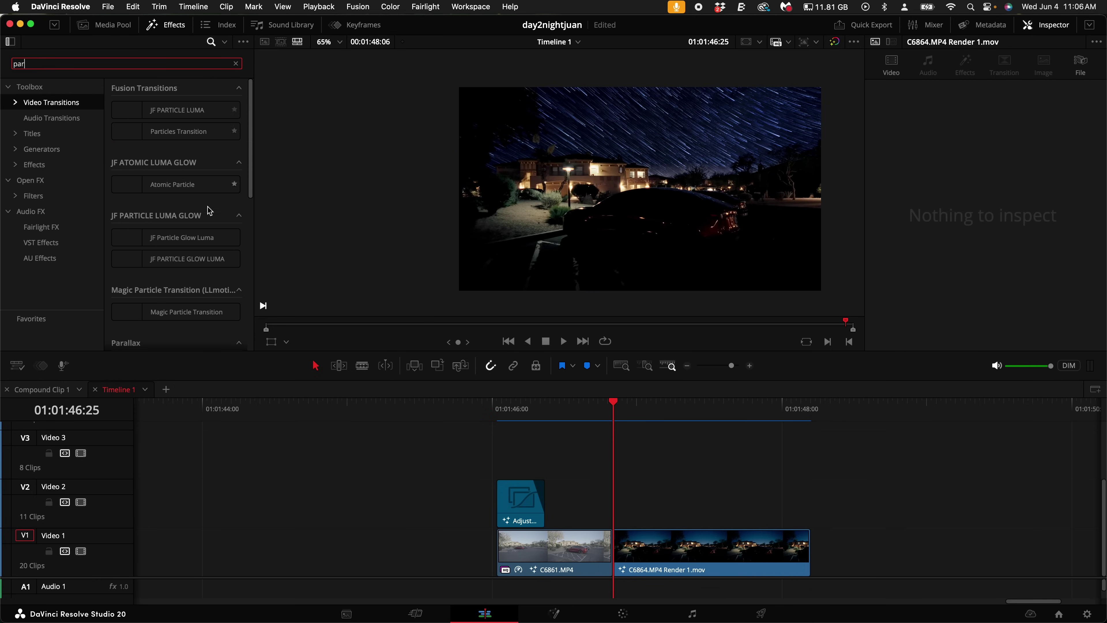
Apply the JF PARTICLE GLOW LUMA transition between C6861.MP4 and C6864.MP4 Render 1.mov and shorten it to 18 frames
{"action": "left_click_drag", "start_coordinate": [187, 258], "coordinate": [615, 554]}
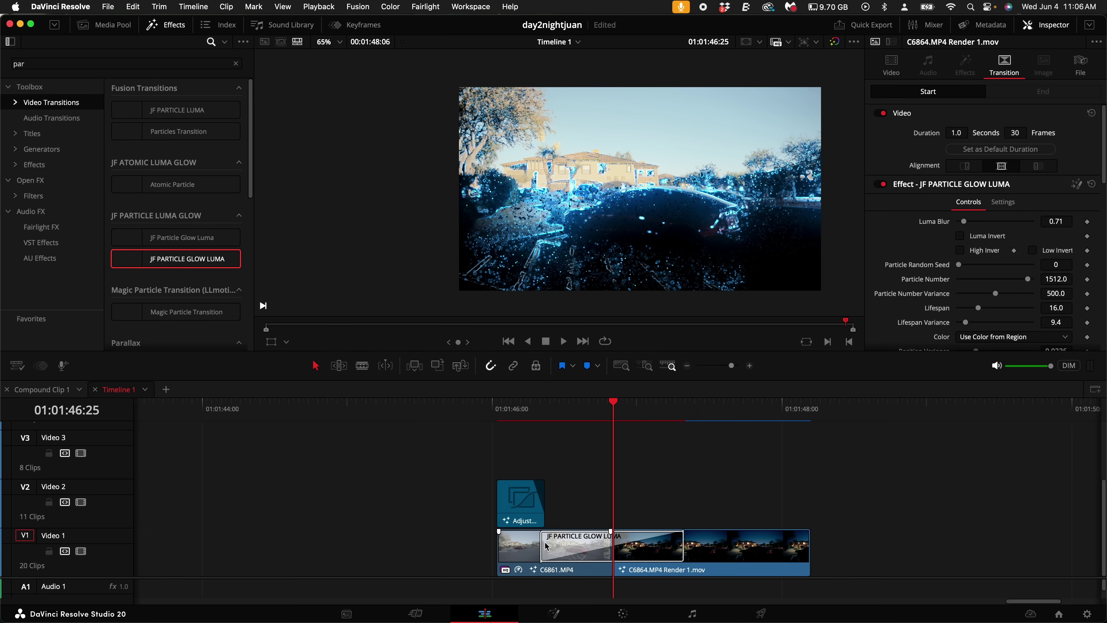
{"action": "left_click_drag", "start_coordinate": [541, 544], "coordinate": [571, 543]}
{"action": "left_click", "coordinate": [580, 539]}
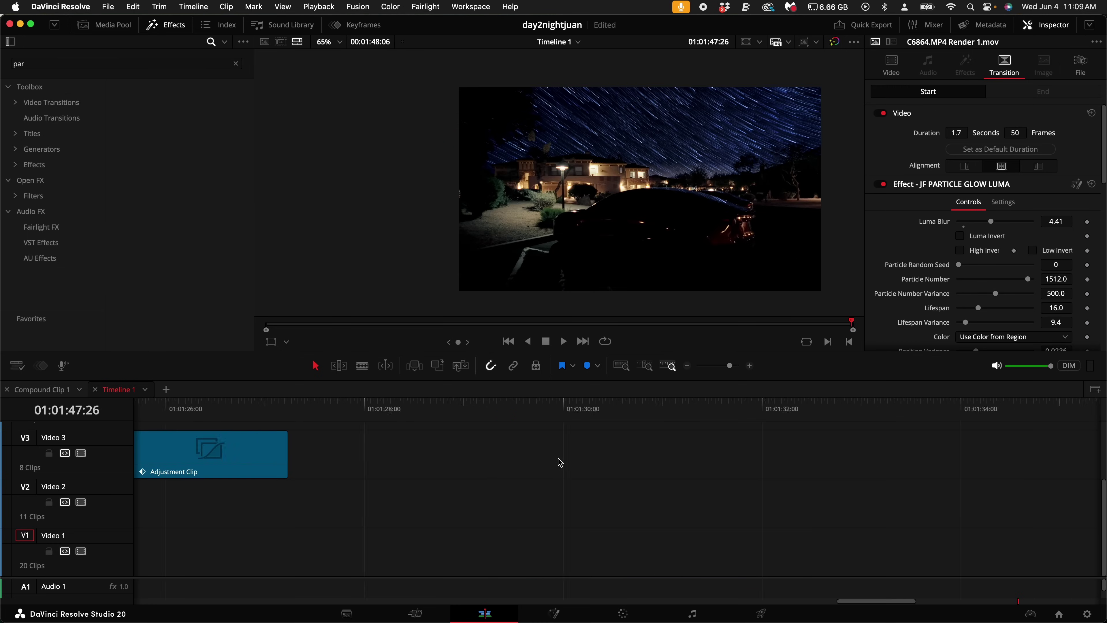
Play the JF PARTICLE GLOW LUMA transition between C6859.MP4 and Compound Clip 1 and open its settings
{"action": "scroll", "coordinate": [555, 462], "scroll_direction": "left", "scroll_amount": 10}
{"action": "left_click", "coordinate": [832, 404]}
{"action": "key", "text": "space"}
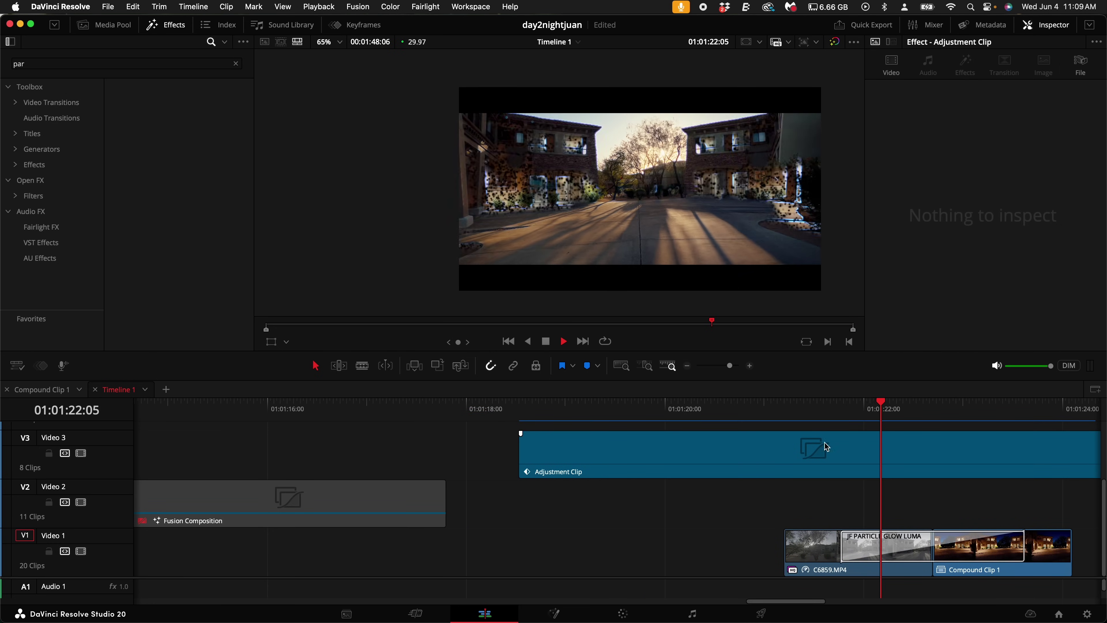
{"action": "key", "text": "space"}
{"action": "left_click", "coordinate": [902, 550]}
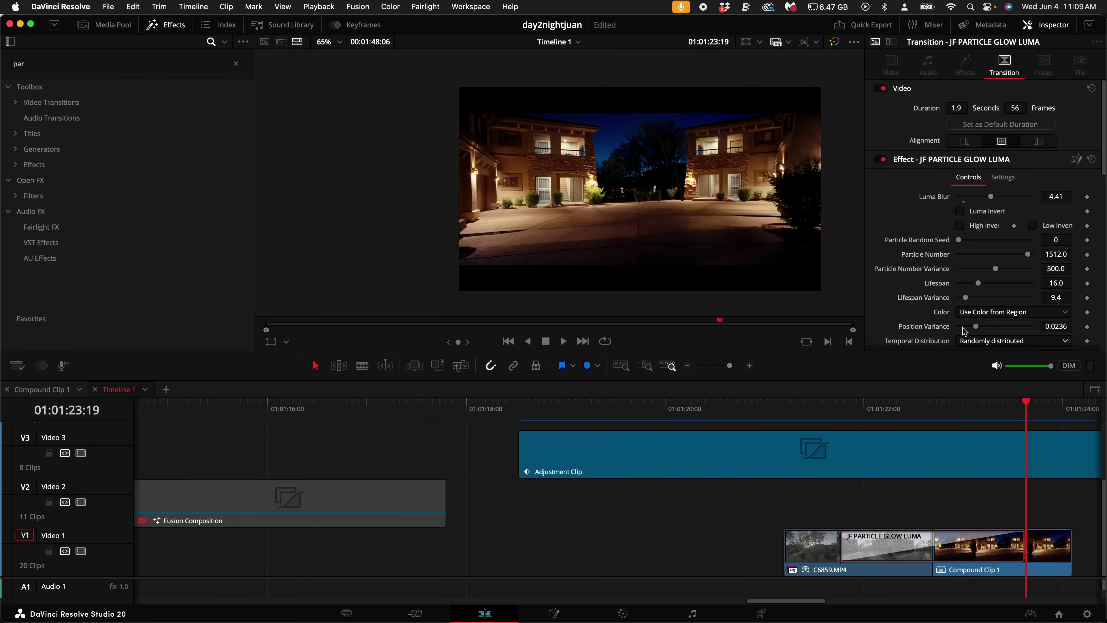